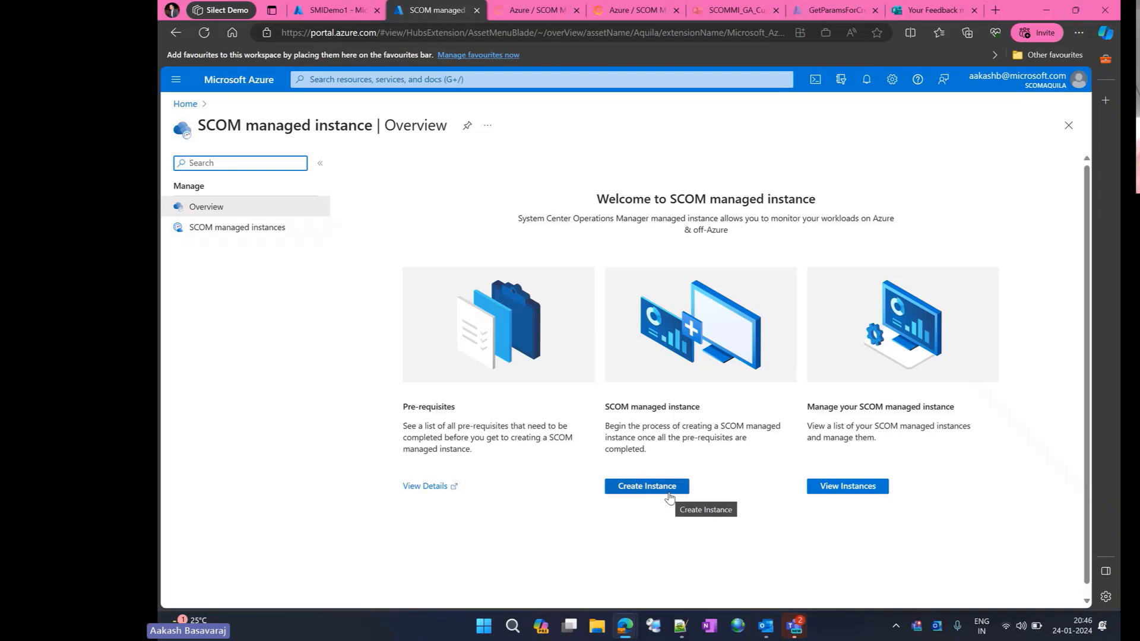
- Start creating a SCOM managed instance and review the list of prerequisites
left_click(669, 496)
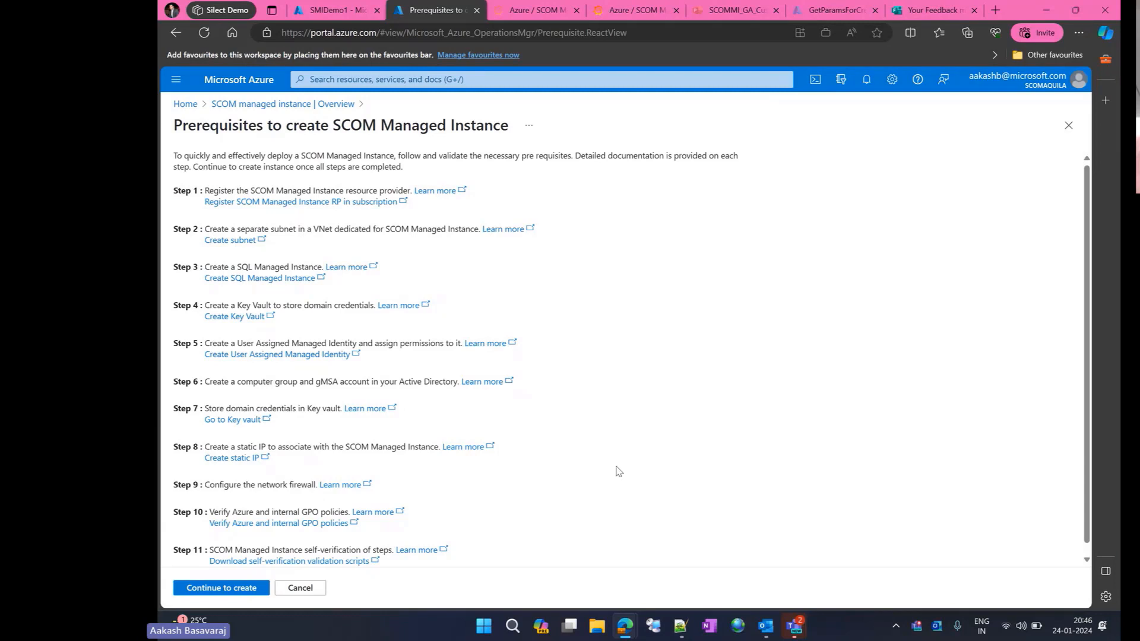
scroll(618, 470, "down", 1)
scroll(617, 471, "up", 1)
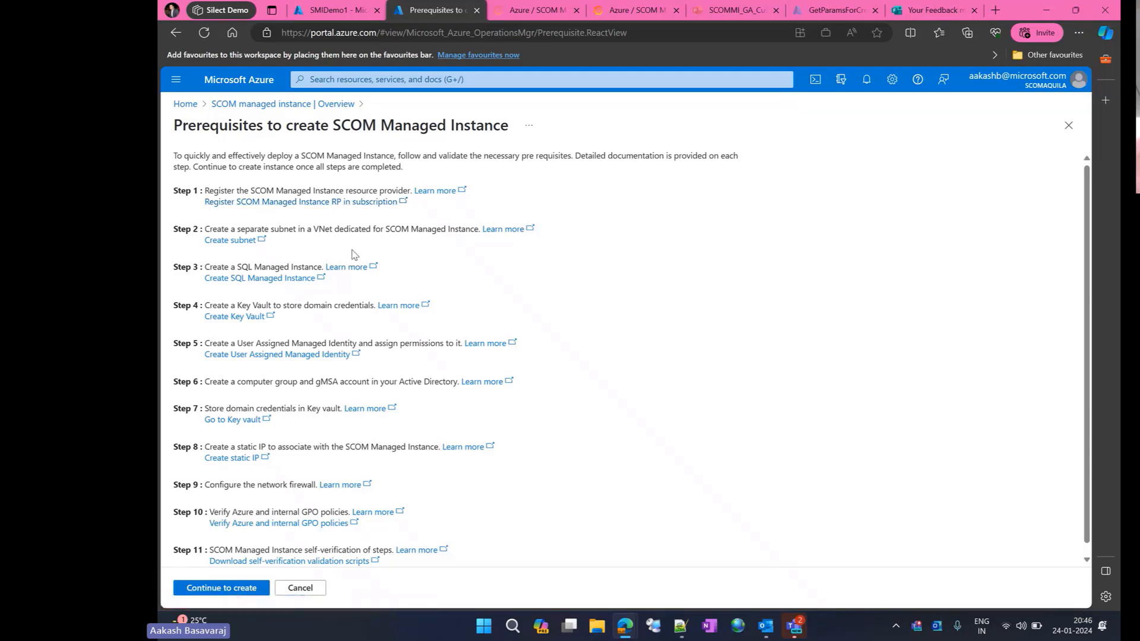
- Open the resource provider registration and subnet creation pages linked in the prerequisites, returning to the list after each
left_click(315, 210)
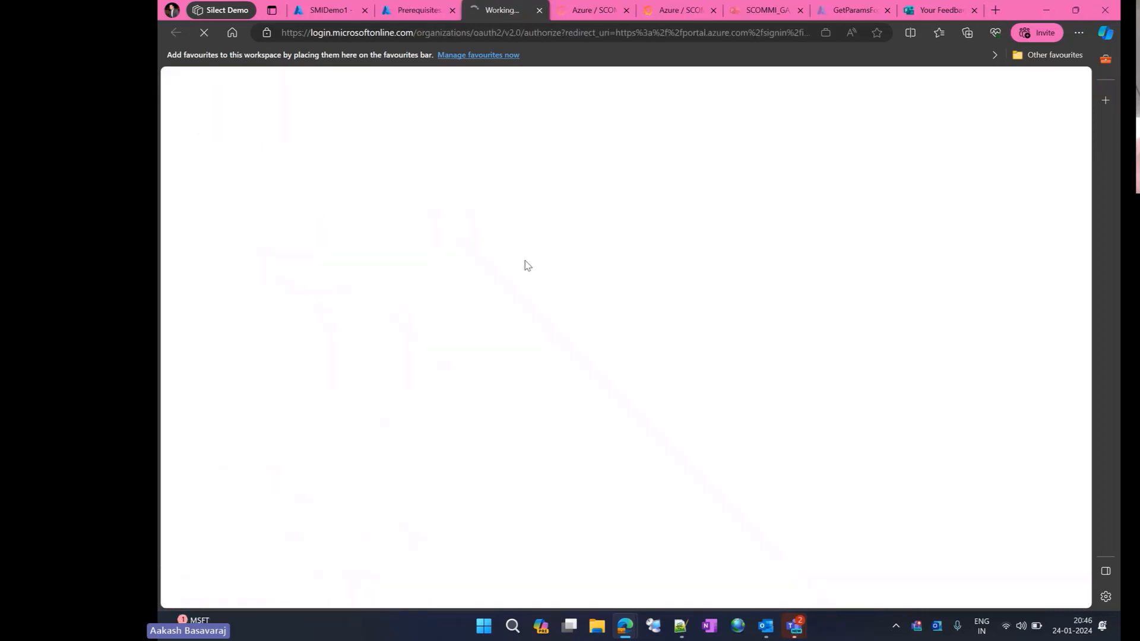
left_click(399, 21)
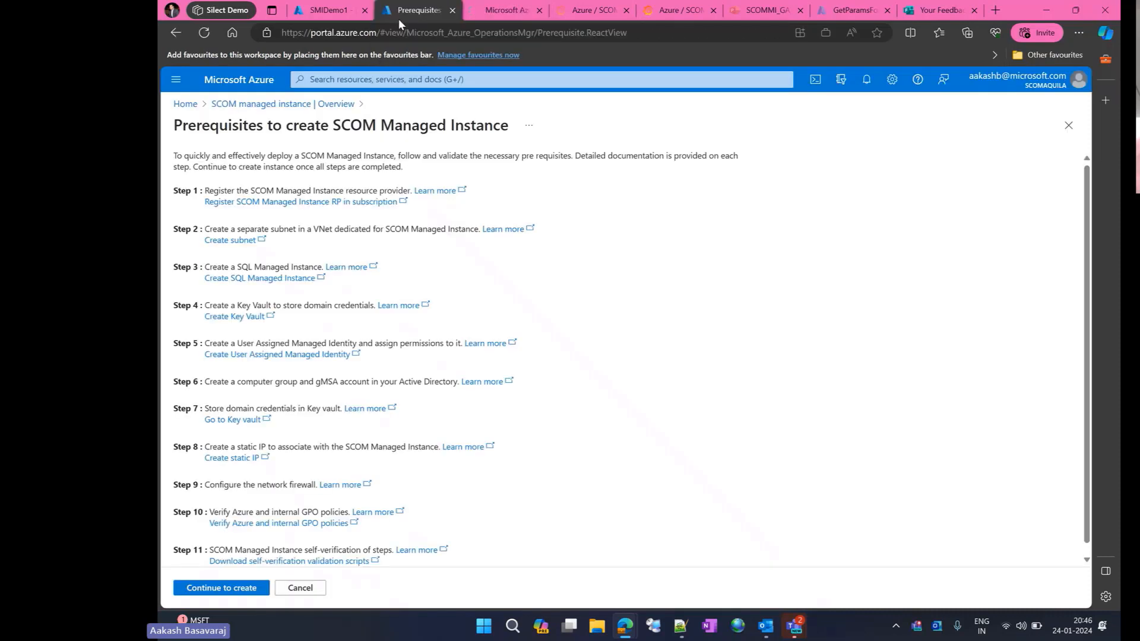
left_click(242, 239)
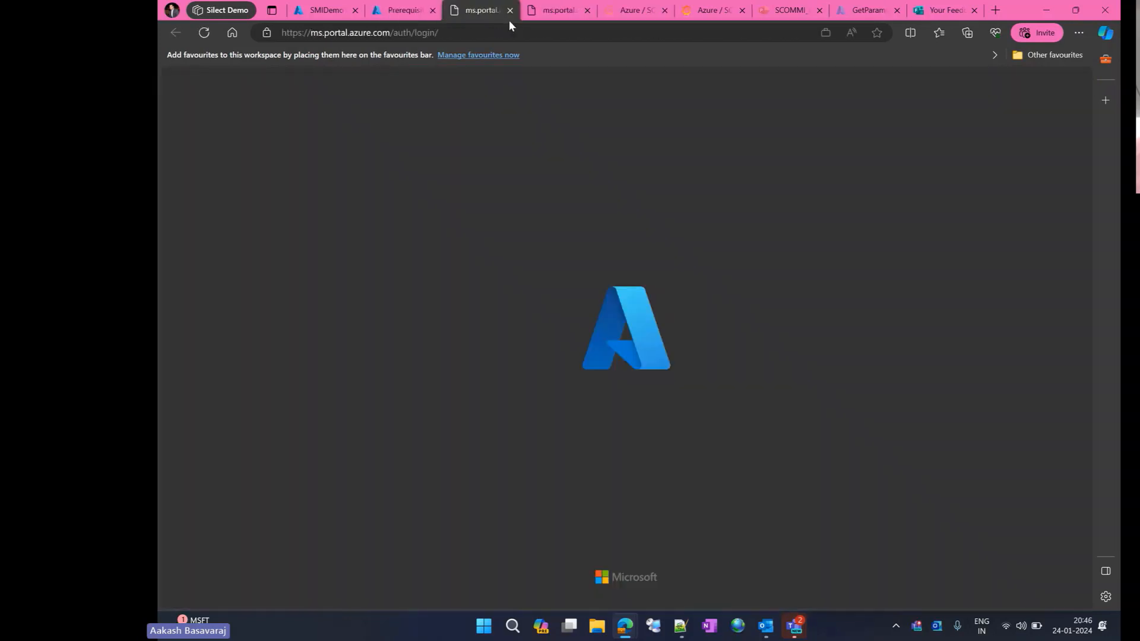
left_click(397, 13)
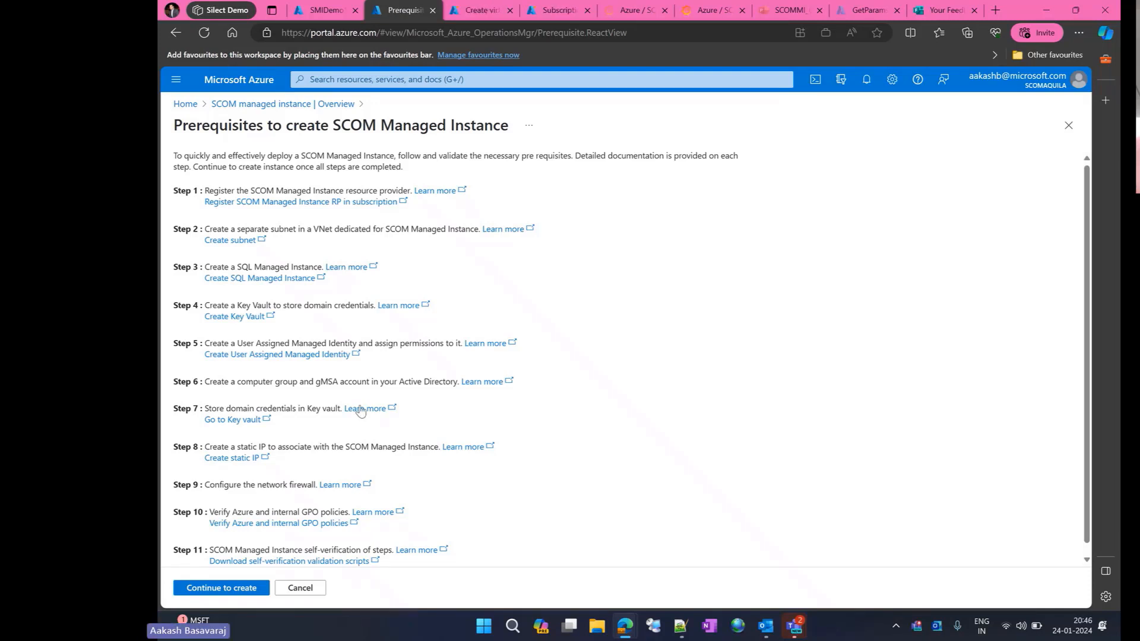
- Continue to the instance creation form and place it side by side with the Notepad++ notes, giving the browser the wider share
left_click(241, 589)
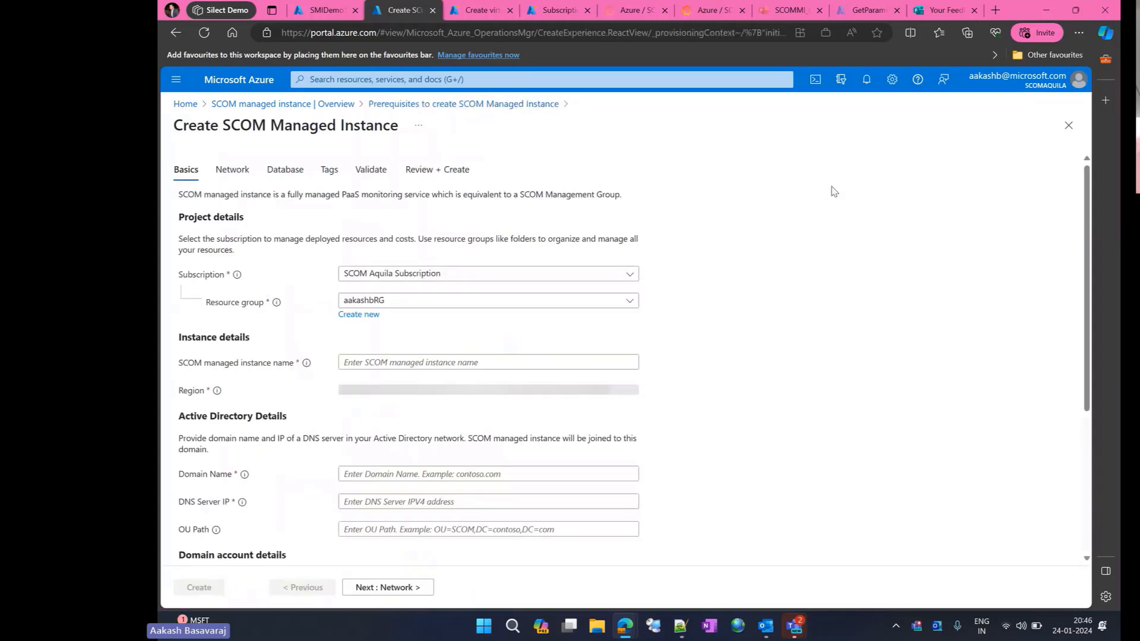
mouse_move(1084, 7)
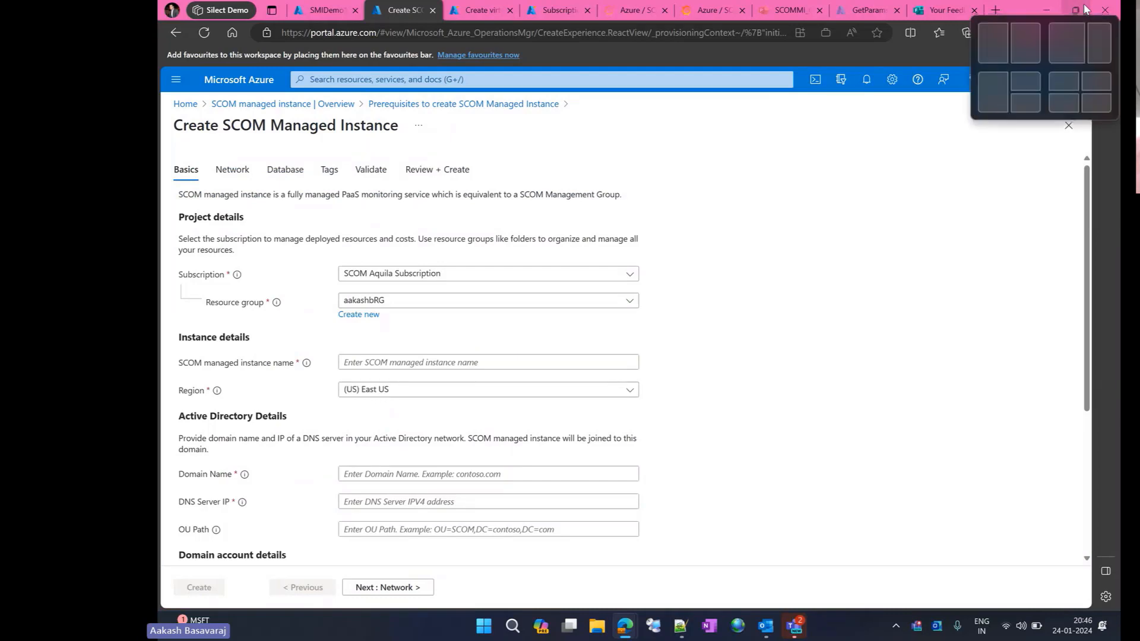
left_click(1070, 40)
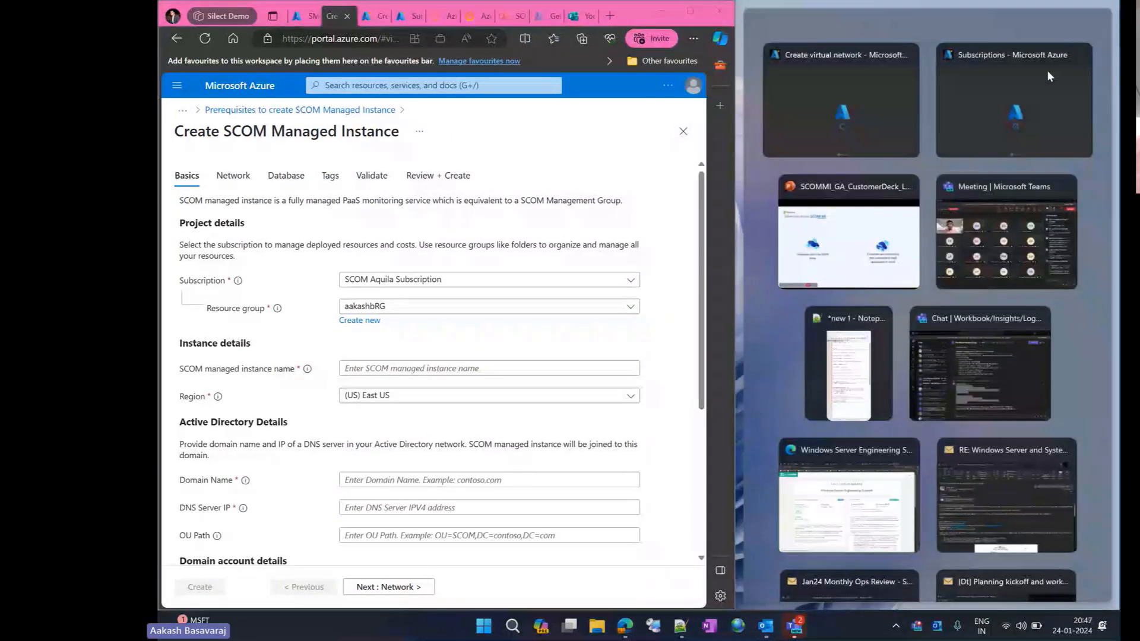
left_click(847, 362)
left_click_drag(720, 262, 850, 267)
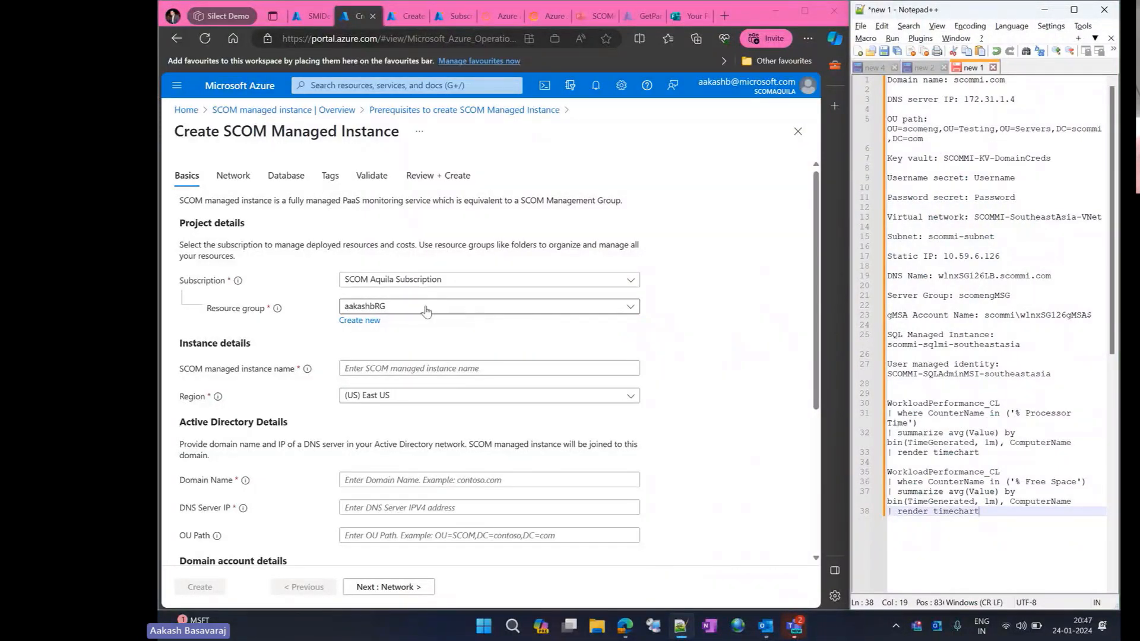
- Name the SCOM managed instance silect1 and set its region to (Asia Pacific) Southeast Asia
left_click(429, 370)
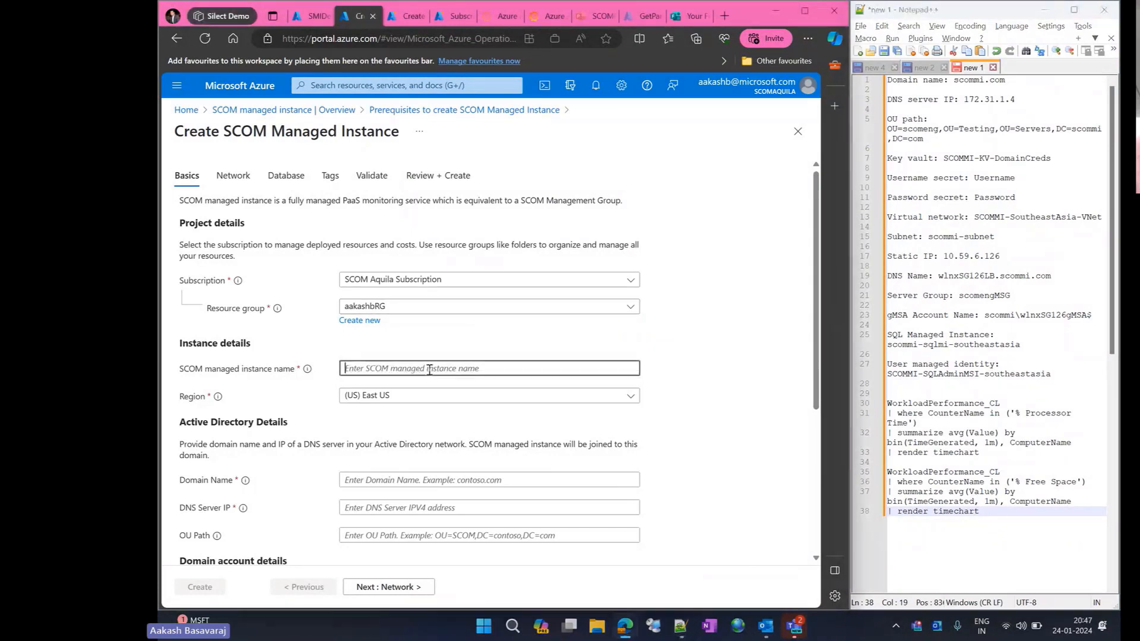
type("silect1")
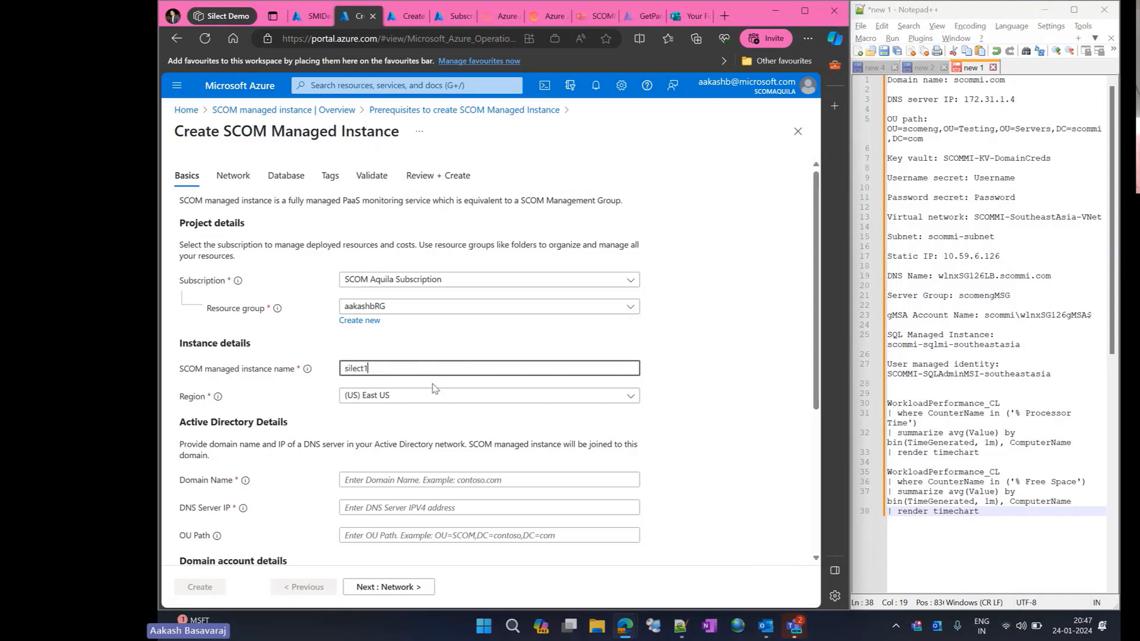
left_click(432, 395)
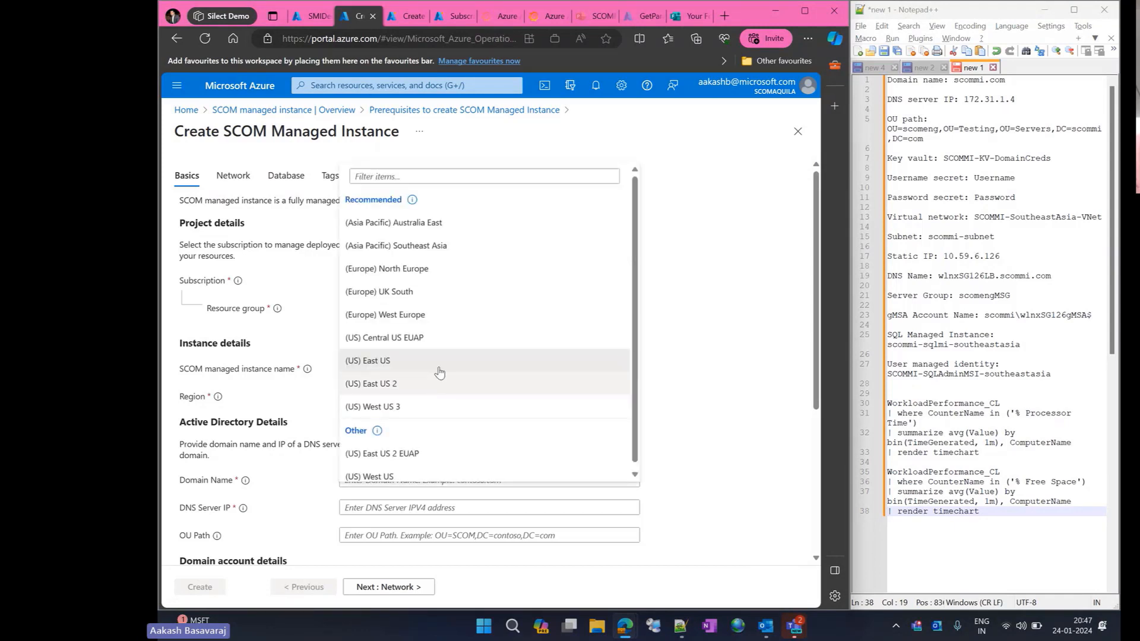
left_click(440, 245)
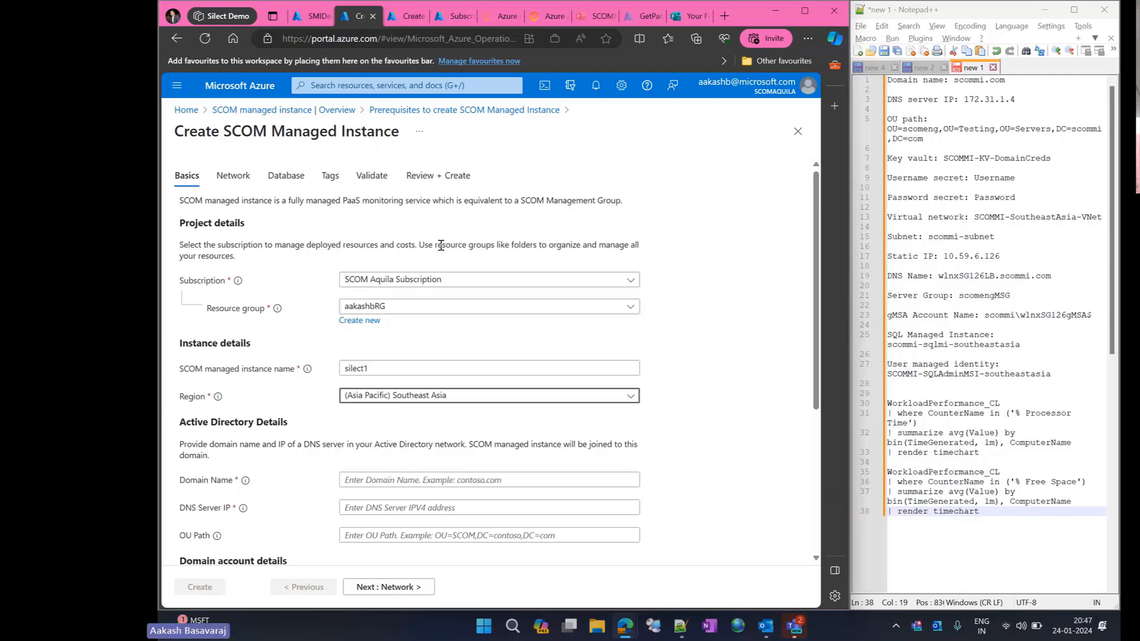
- Fill in the Active Directory details with domain name scommi.com and DNS server IP 172.31.1.4 from the notes
scroll(420, 424, "down", 3)
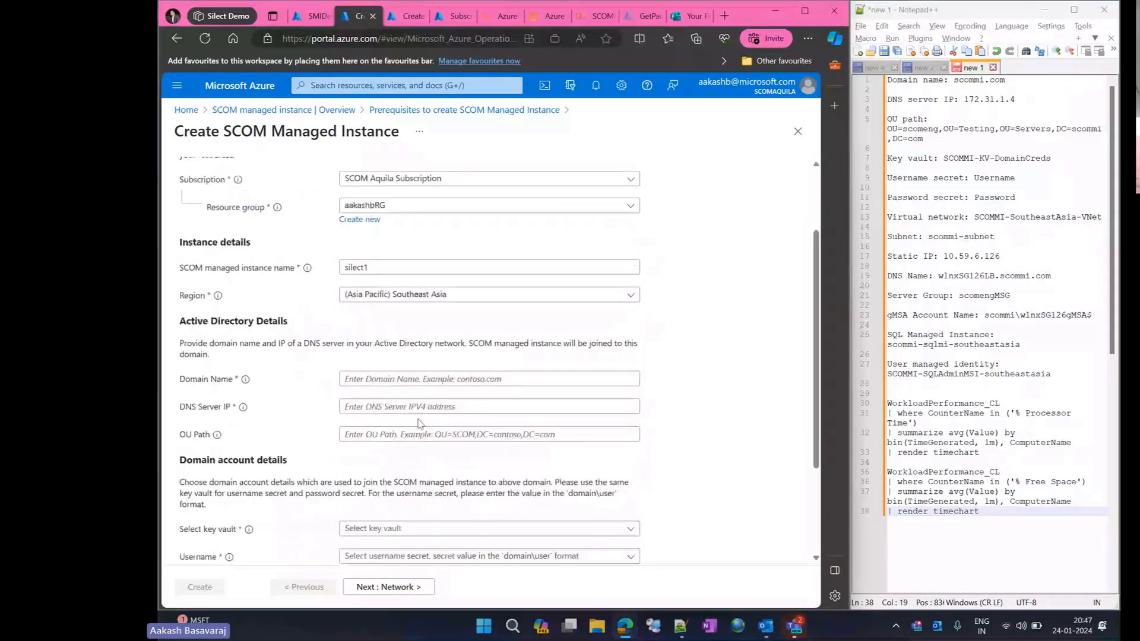
left_click(458, 351)
type("sc")
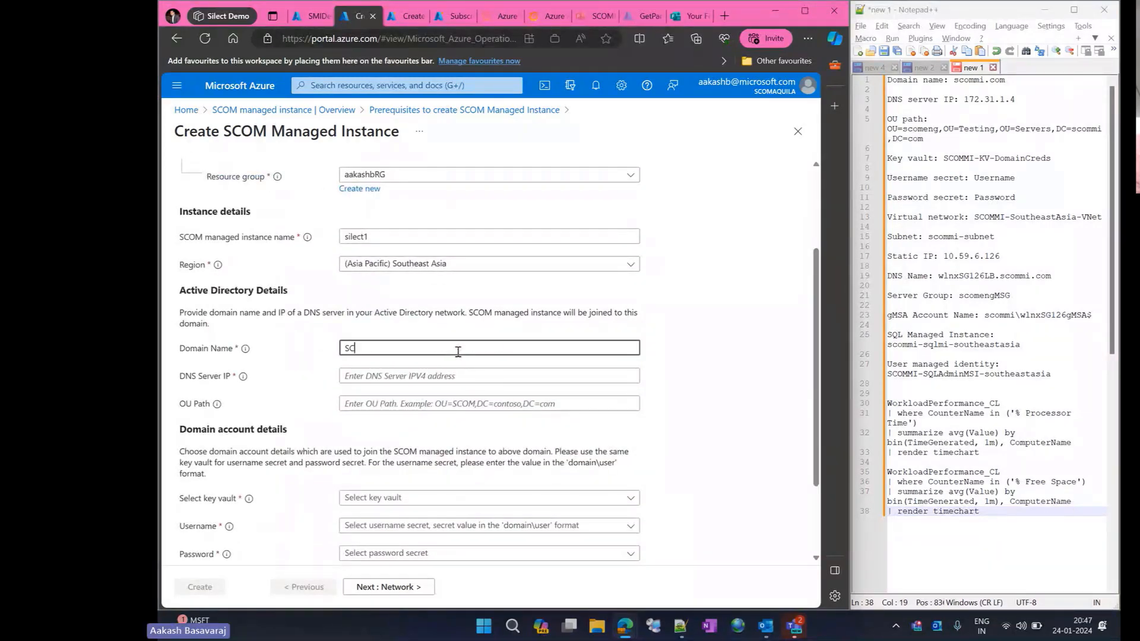
type("ommi.com")
left_click_drag(1022, 99, 965, 104)
key("ctrl+c")
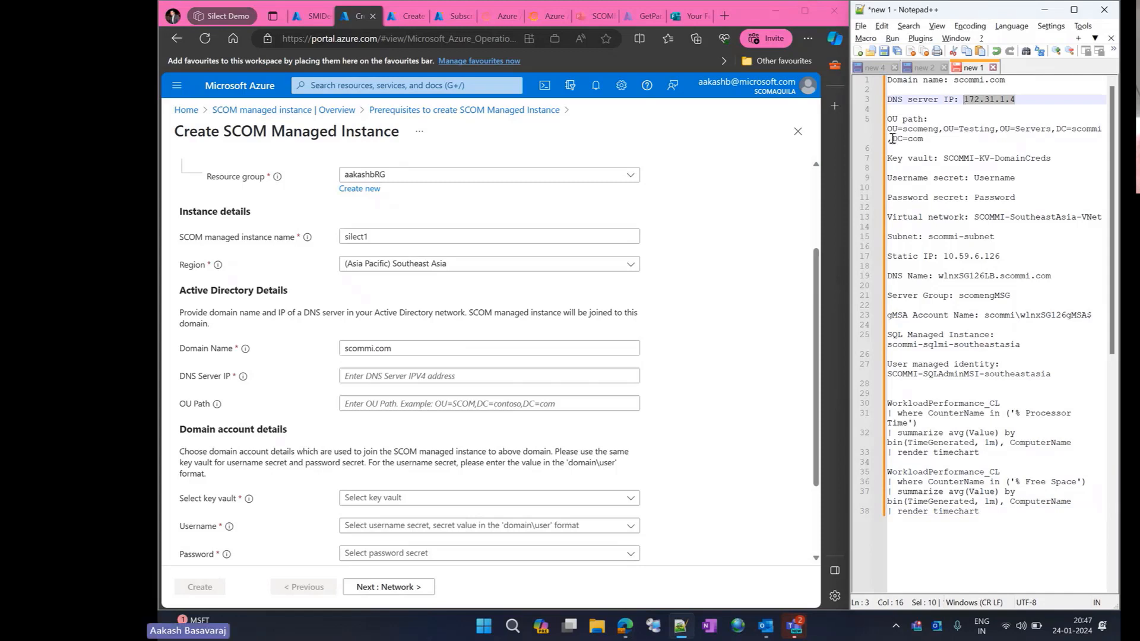
left_click(466, 375)
key("ctrl+v")
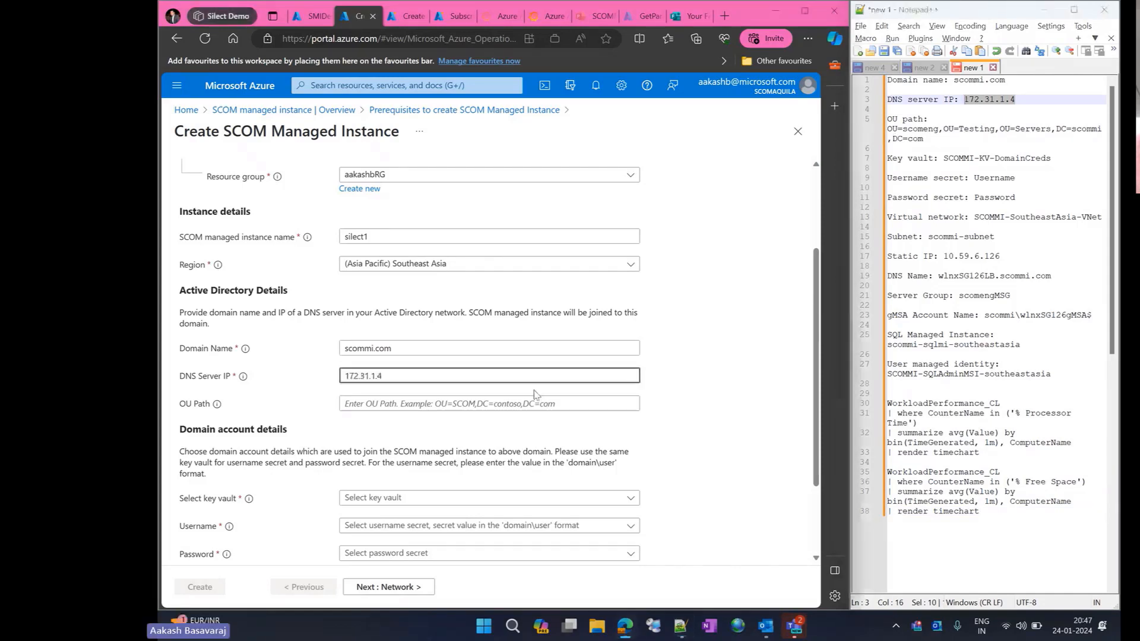
- Set the domain account's key vault to SCOMMI-KV-DomainCreds, with the Username secret for the username and the Password secret for the password
left_click(452, 499)
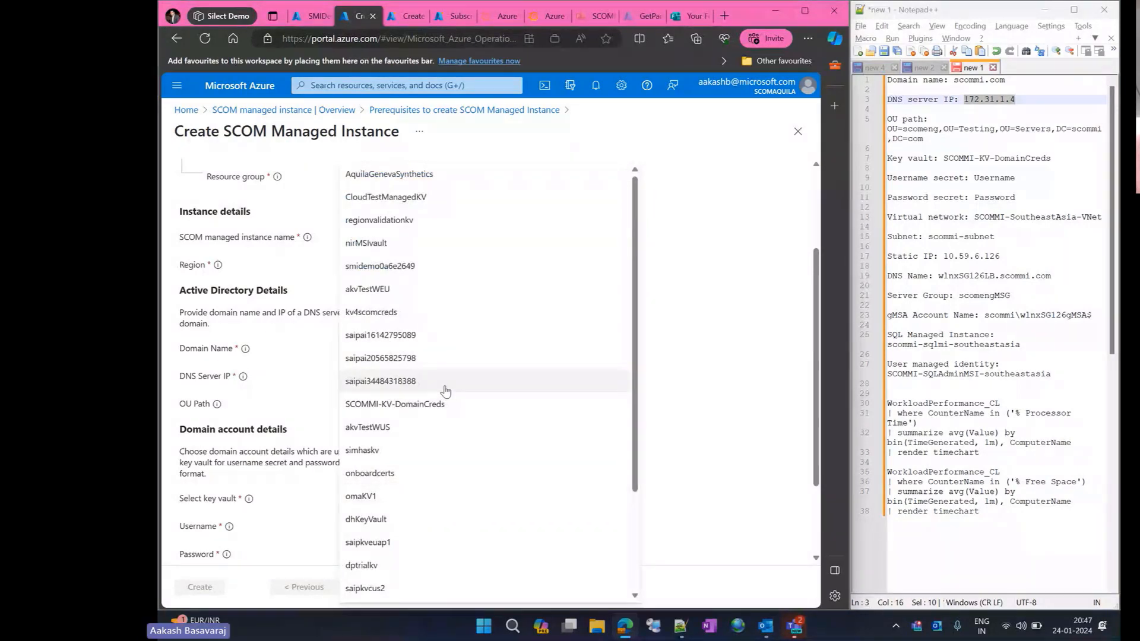
left_click(444, 404)
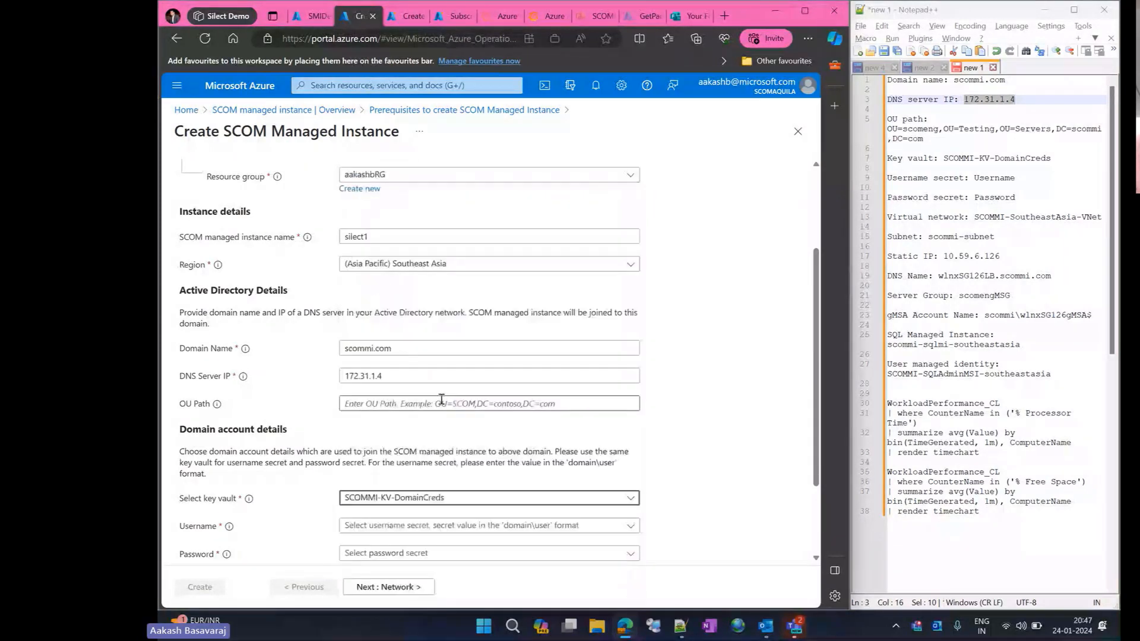
scroll(570, 458, "down", 1)
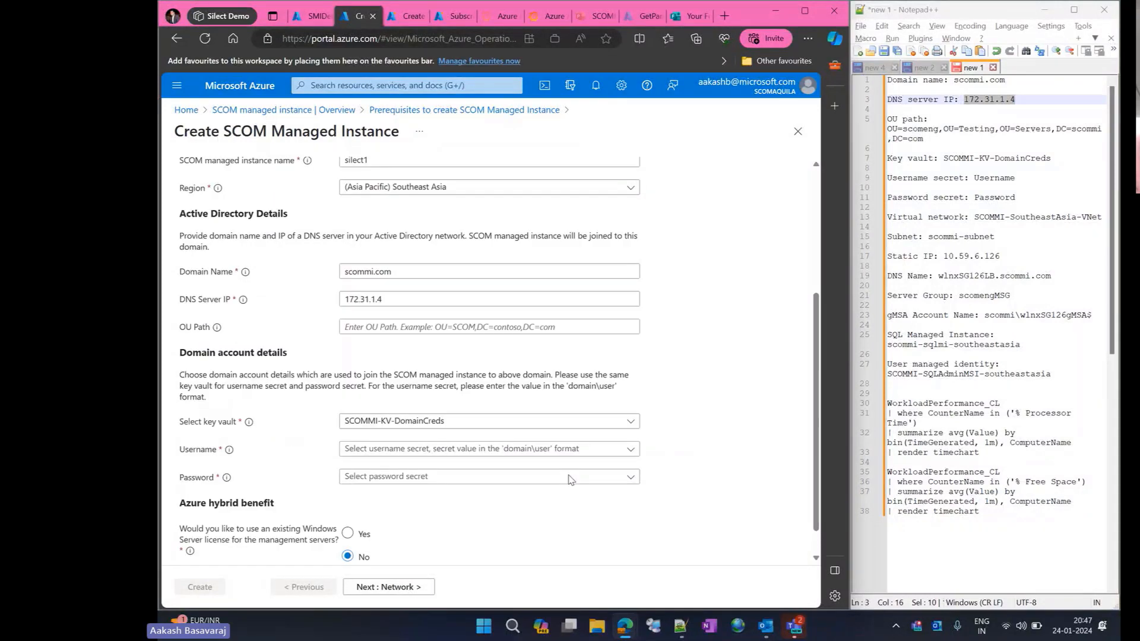
left_click(573, 451)
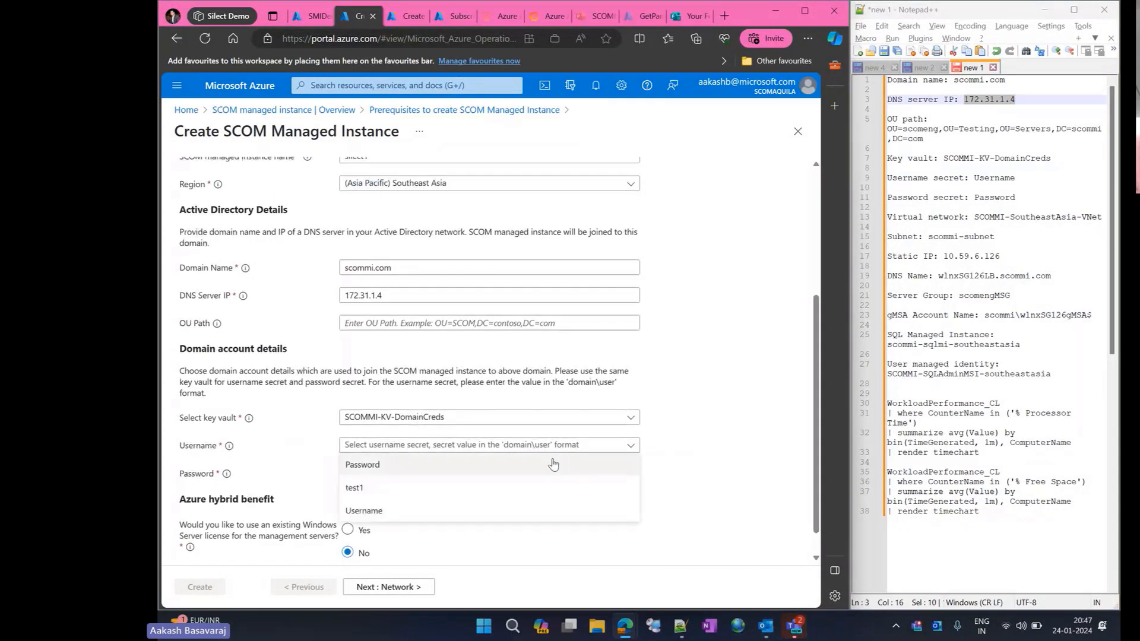
left_click(509, 510)
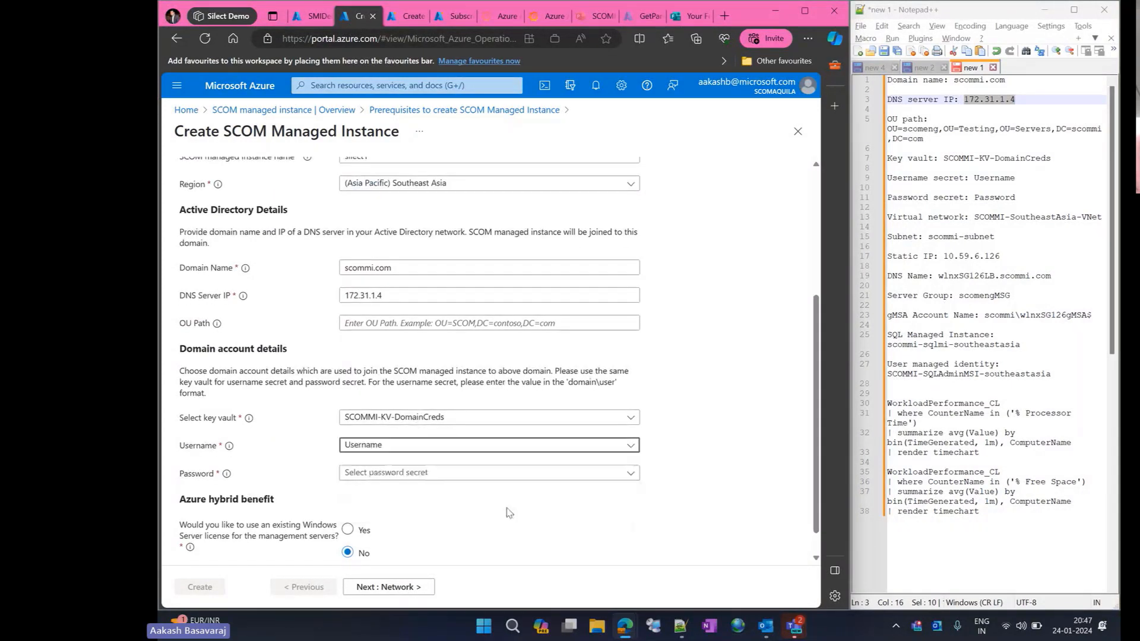
left_click(516, 477)
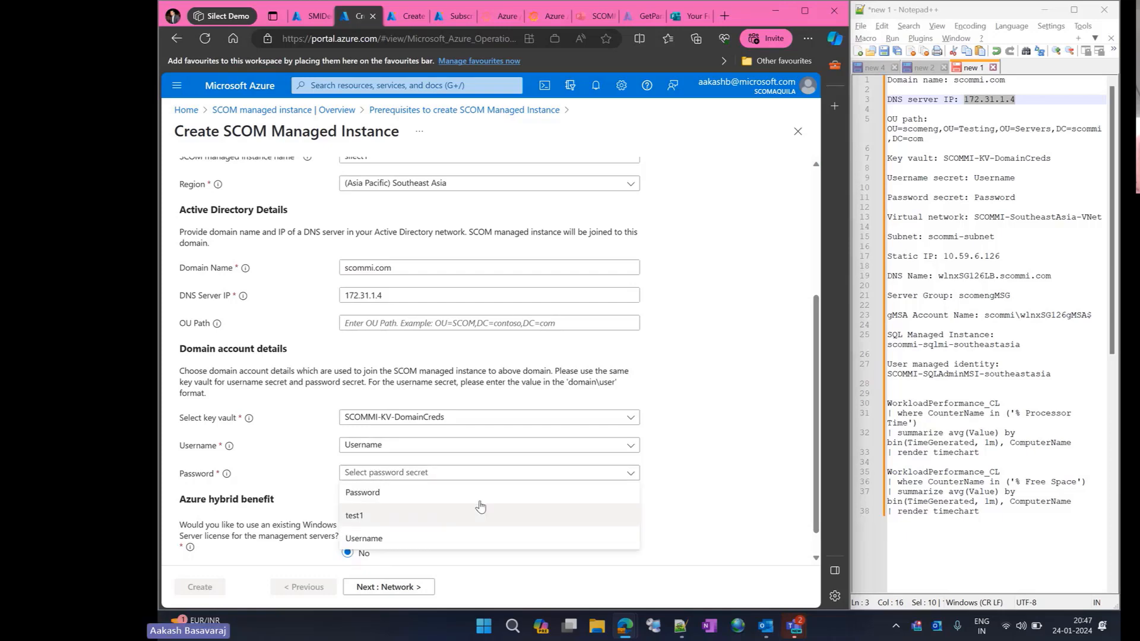
left_click(484, 496)
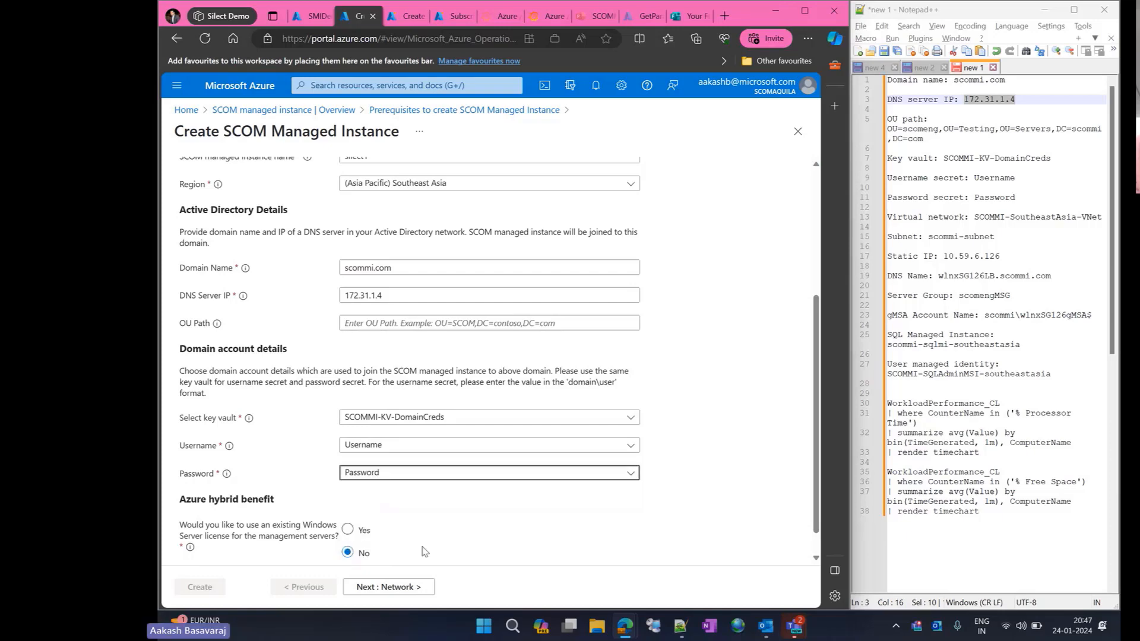
- Proceed to the network settings and select virtual network SCOMMI-SoutheastAsia-VNet with subnet scommi-subnet
left_click(391, 587)
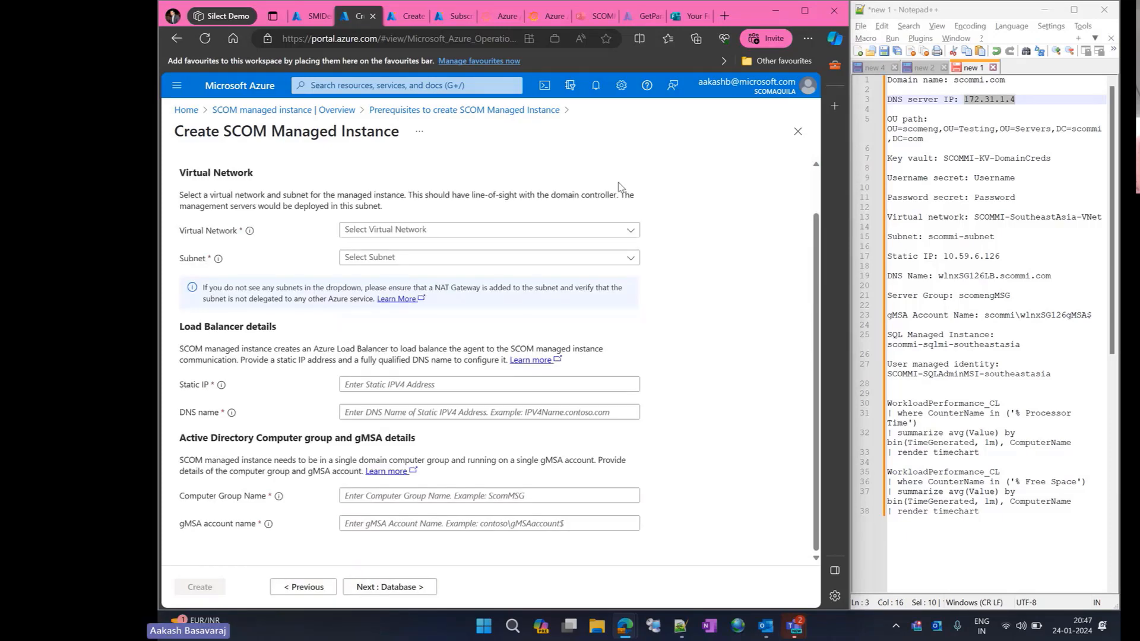
left_click(634, 231)
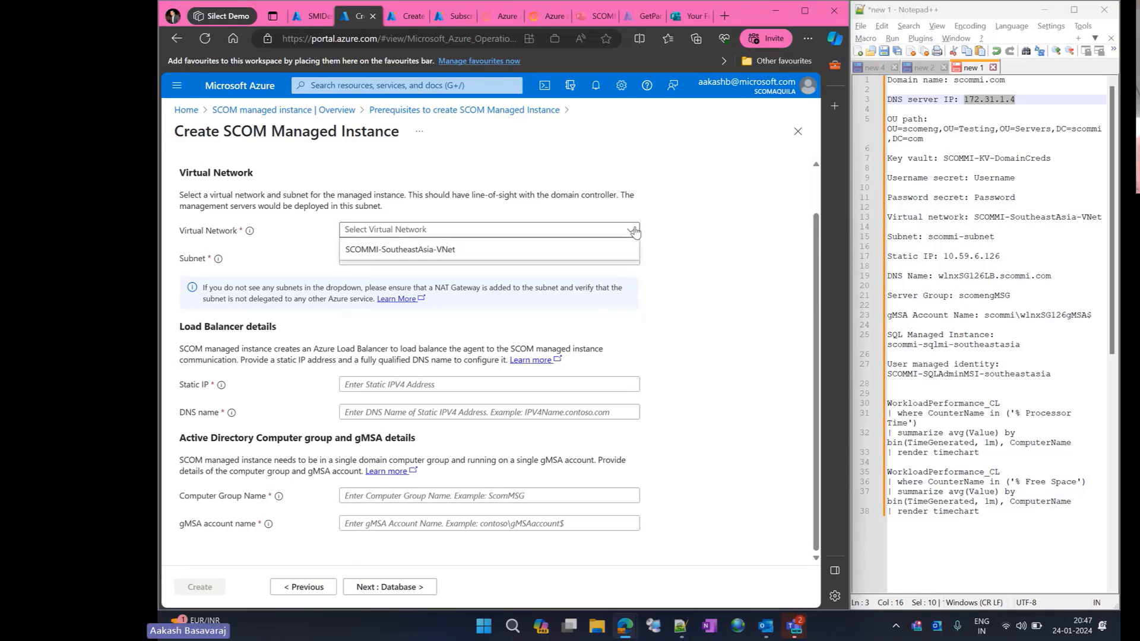
left_click(590, 249)
left_click(590, 256)
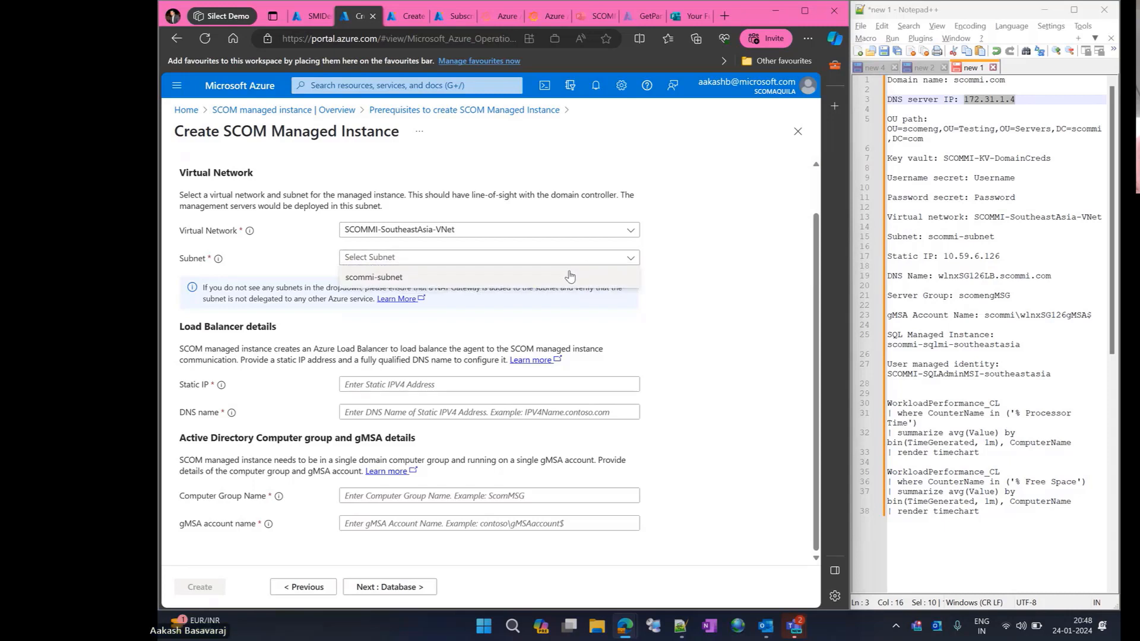
left_click(570, 276)
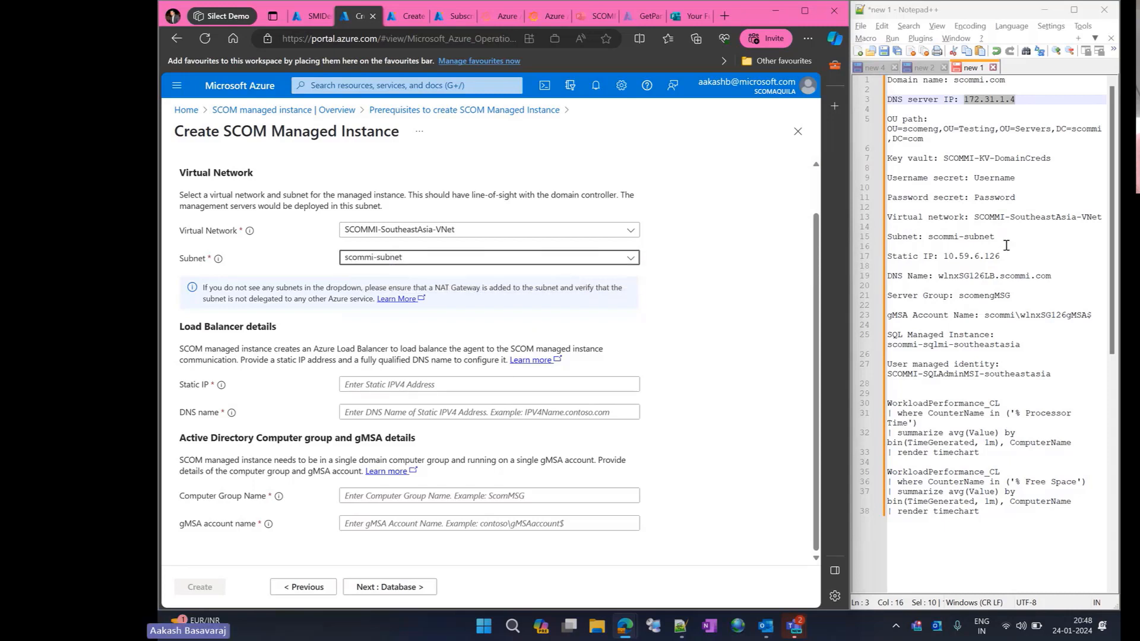
- Copy the load balancer's static IP 10.59.6.126 and DNS name wlnxSG126LB.scommi.com from the notes into the form
left_click_drag(1001, 256, 948, 259)
key("ctrl+c")
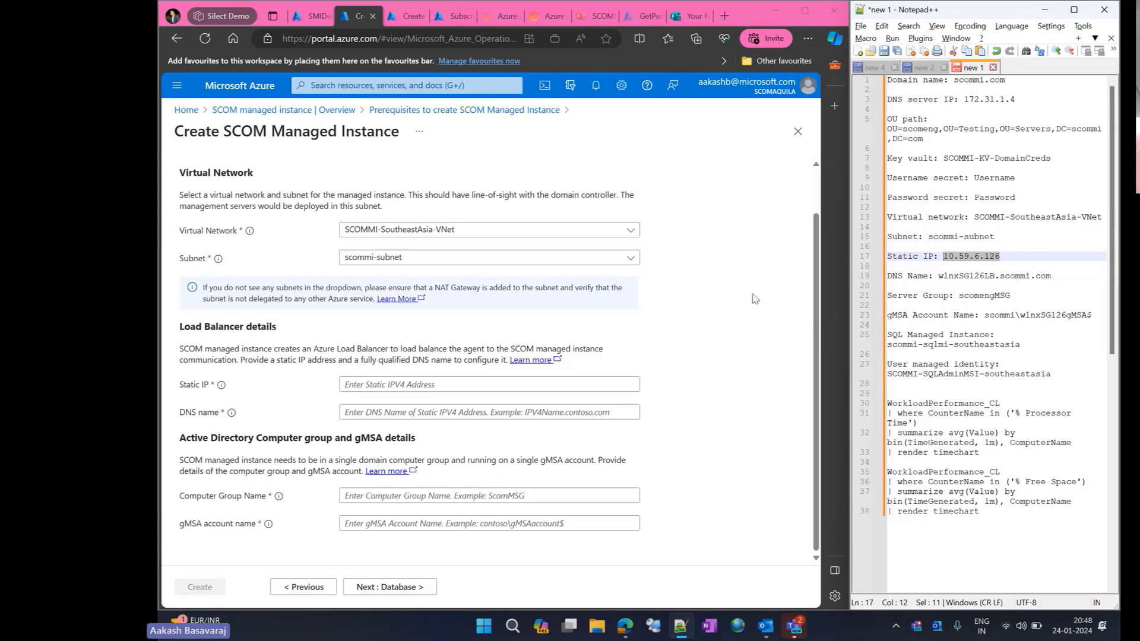
left_click(556, 383)
key("ctrl+v")
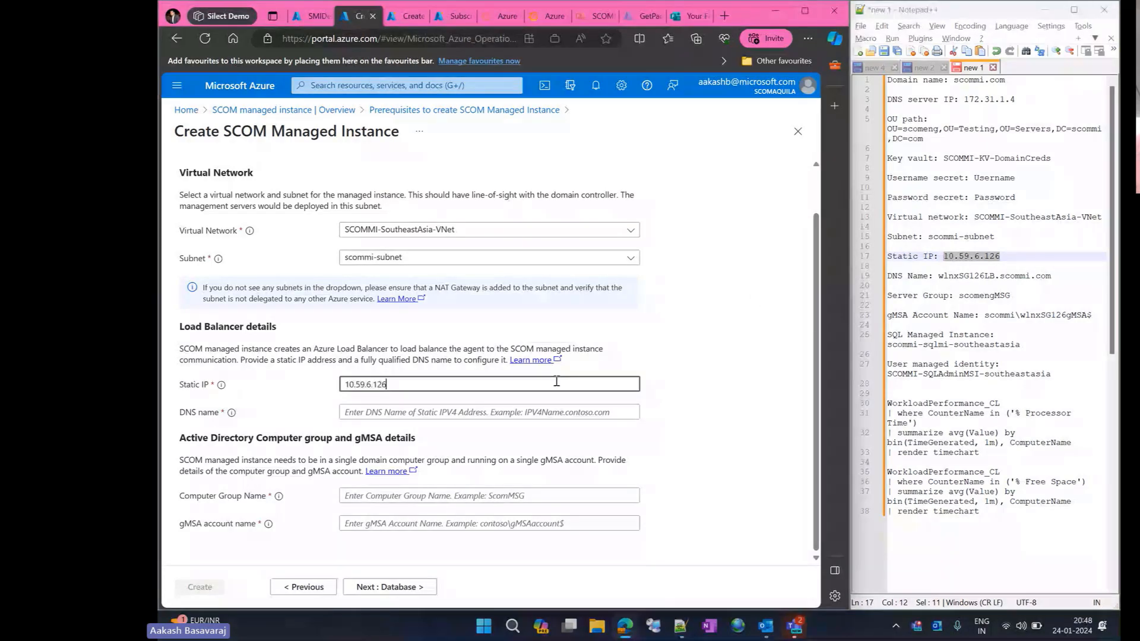
left_click_drag(1051, 275, 939, 276)
key("ctrl+c")
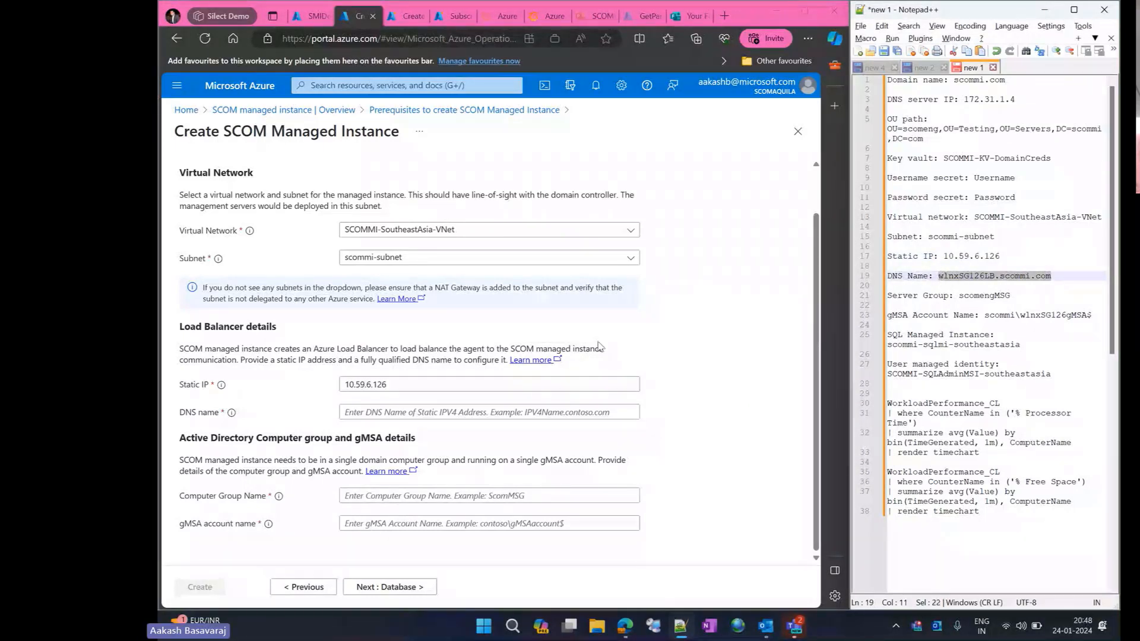
left_click(525, 415)
key("ctrl+v")
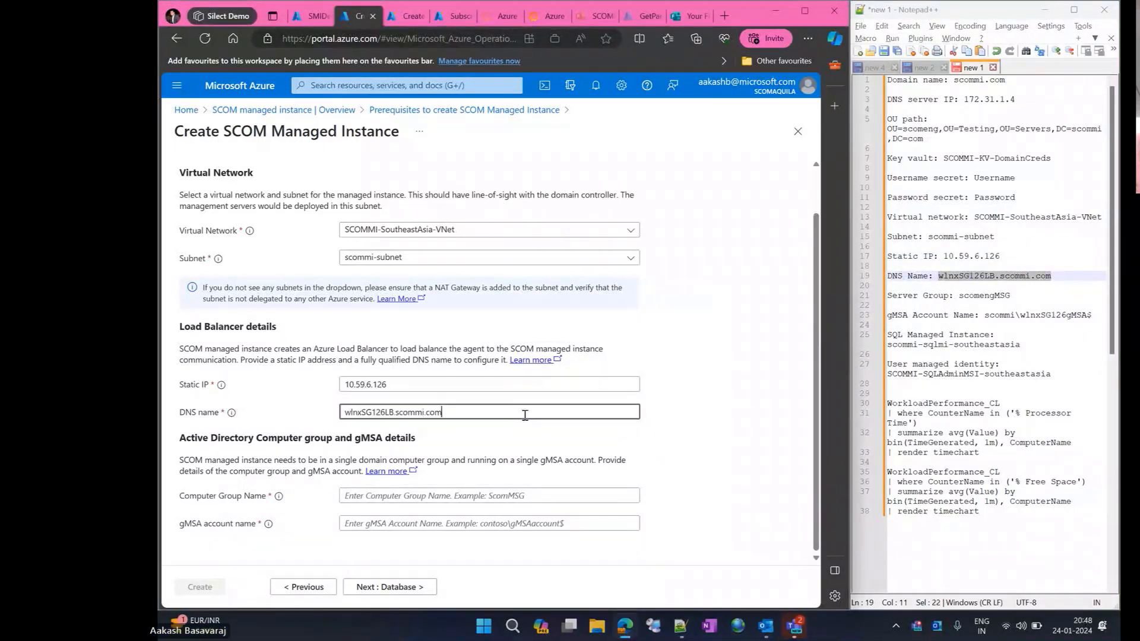
- Copy the computer group name scomengMSG and gMSA account name scommi\wlnxSG126gMSA$ from the notes into the network settings
double_click(983, 298)
key("ctrl+c")
left_click(586, 495)
key("ctrl+v")
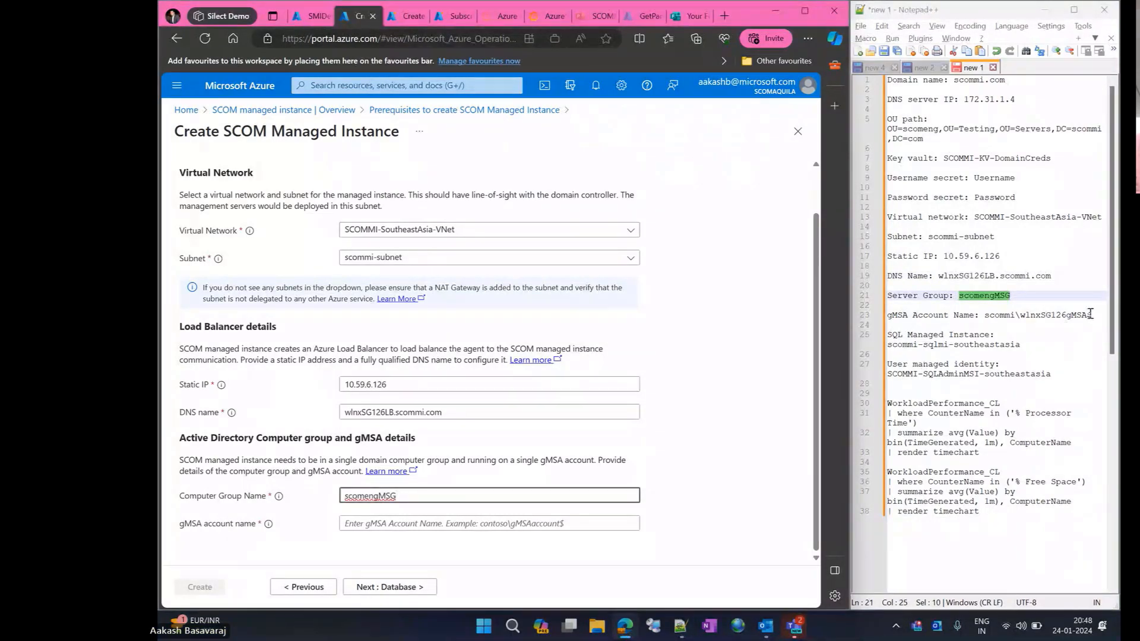
left_click_drag(1091, 314, 988, 317)
key("ctrl+c")
left_click(611, 516)
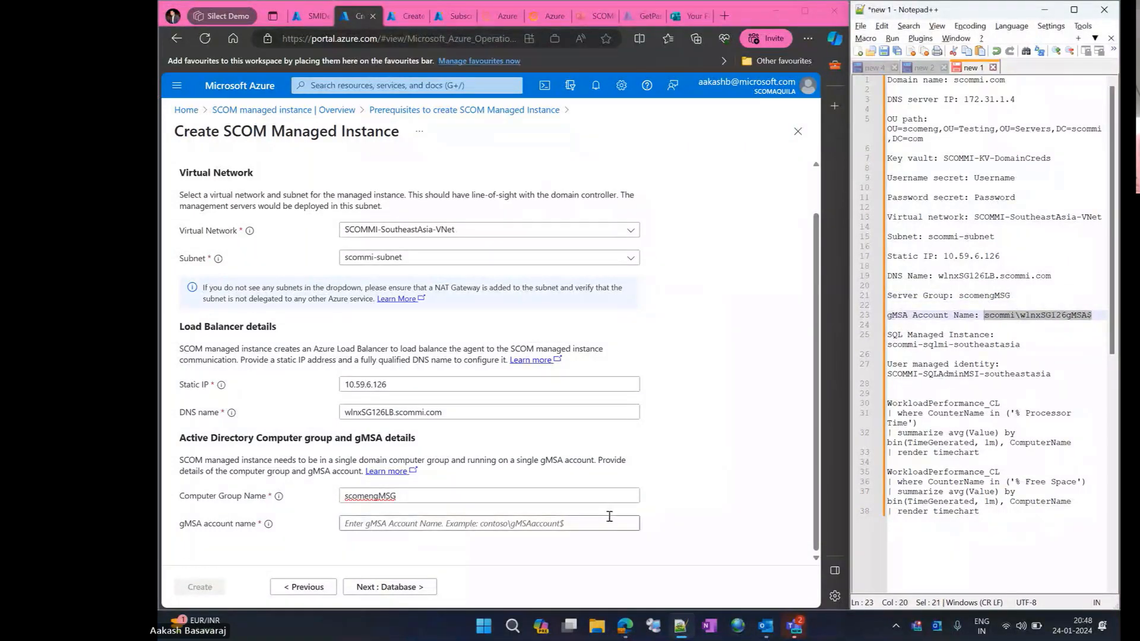
key("ctrl+v")
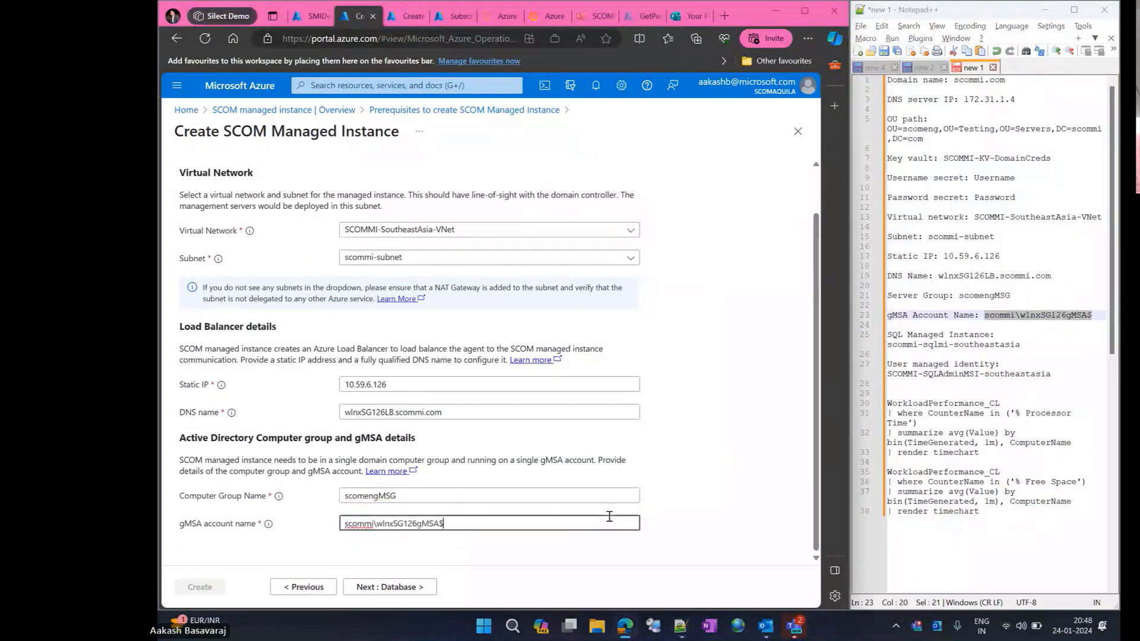
- Proceed to the database settings and select SQL managed instance scommi-sqlmi-southeastasia with user managed identity SCOMMI-SQLAdminMSI-SoutheastAsia
left_click(374, 589)
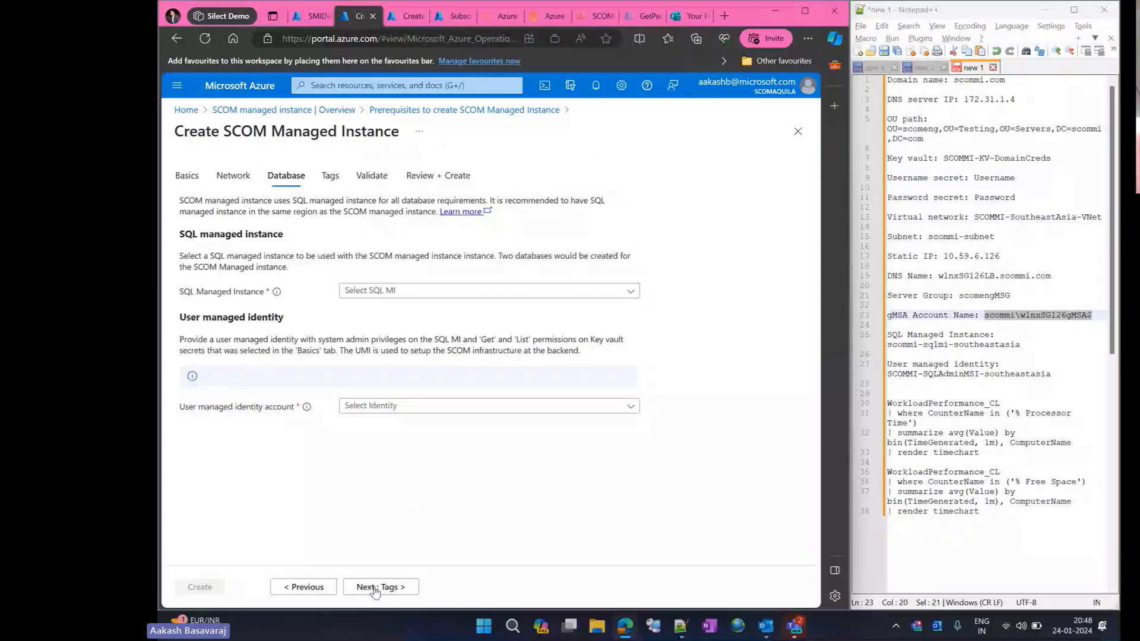
left_click(488, 292)
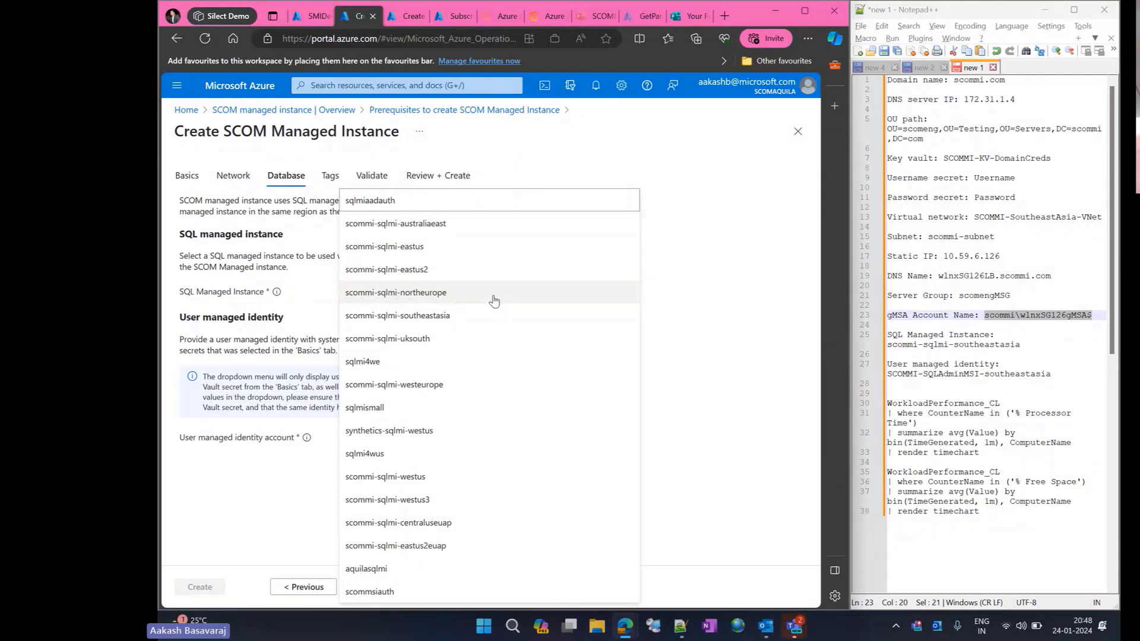
left_click(457, 319)
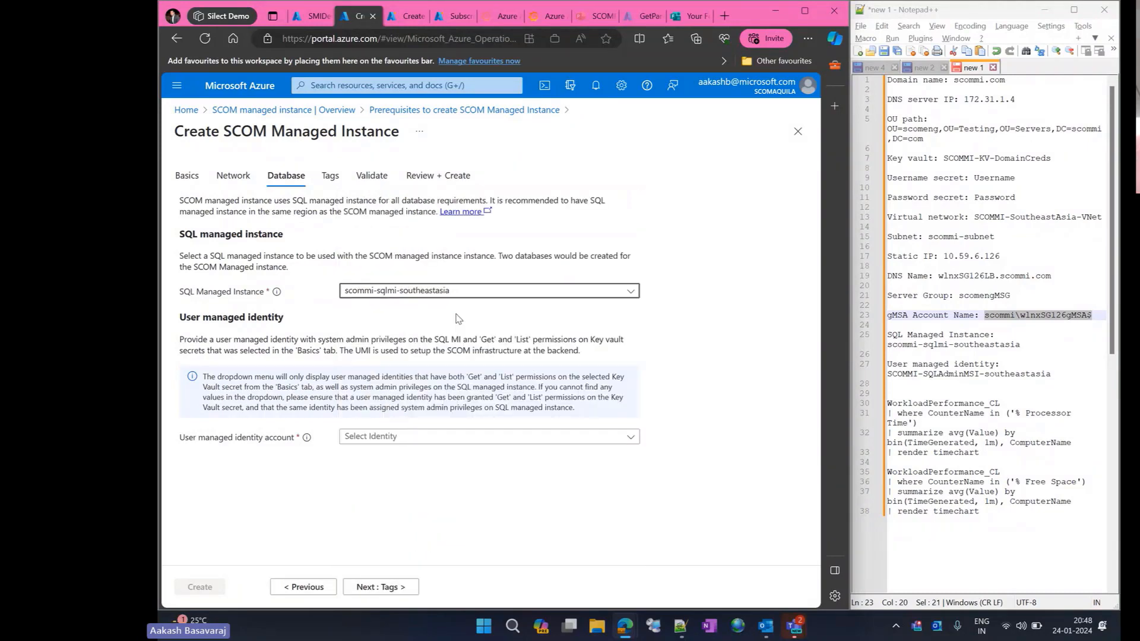
left_click(441, 438)
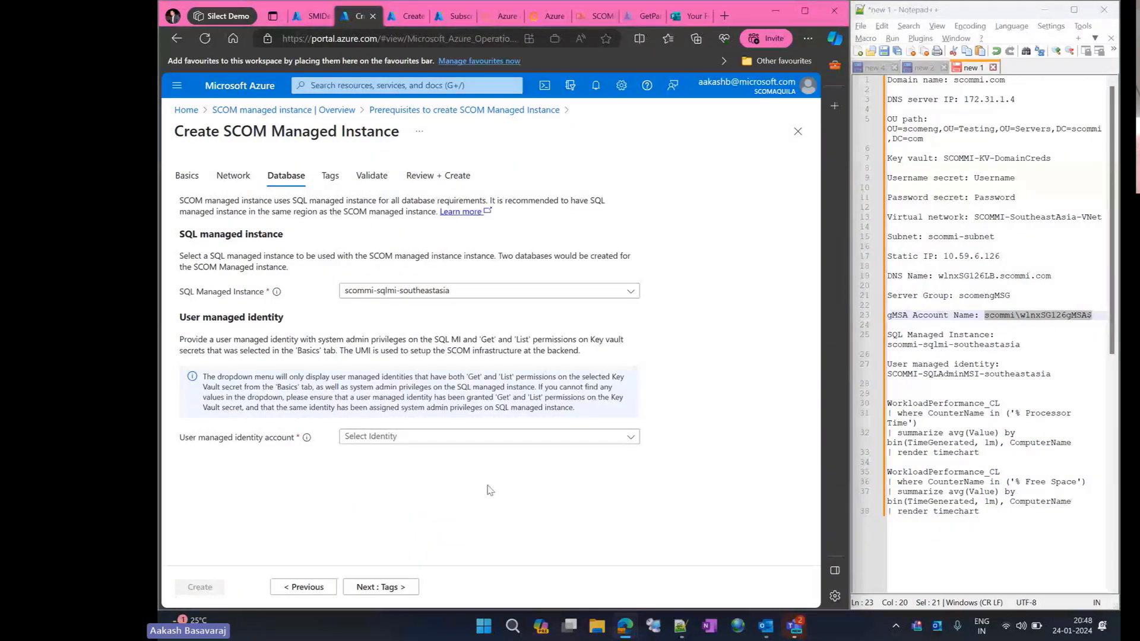
left_click(519, 438)
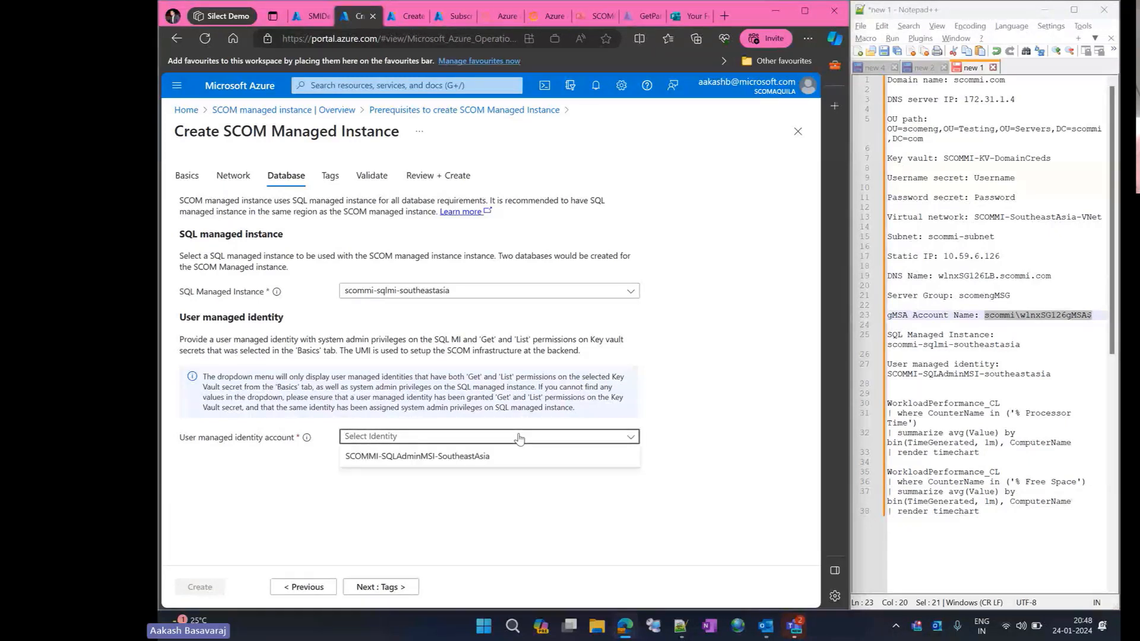
left_click(481, 456)
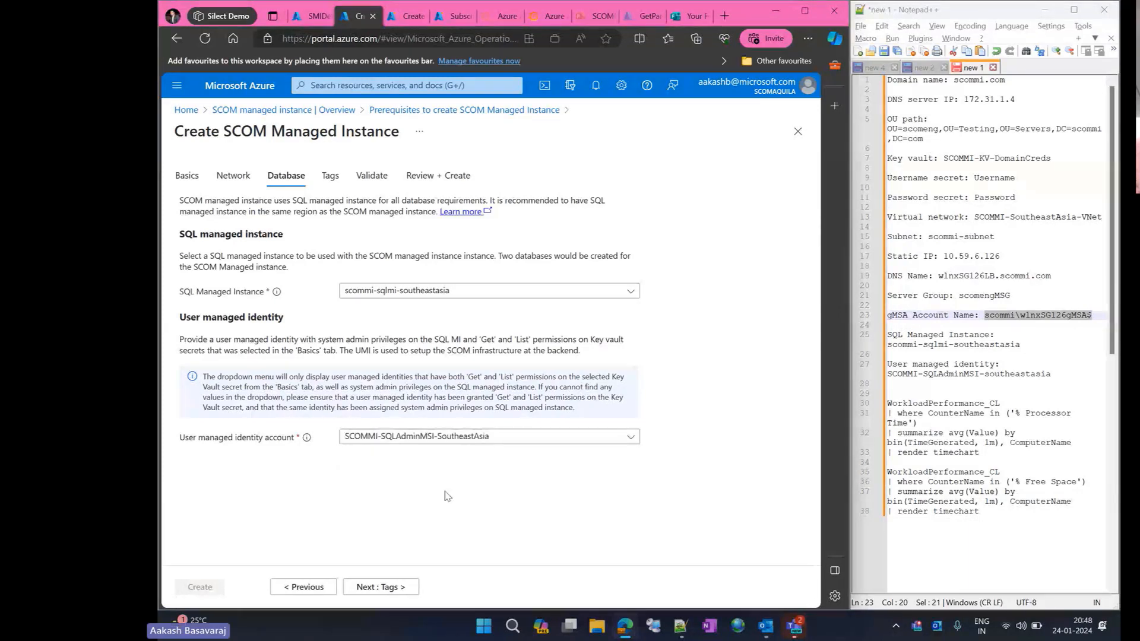
- Leave the tags empty and start the prerequisite validation for the new instance
left_click(391, 593)
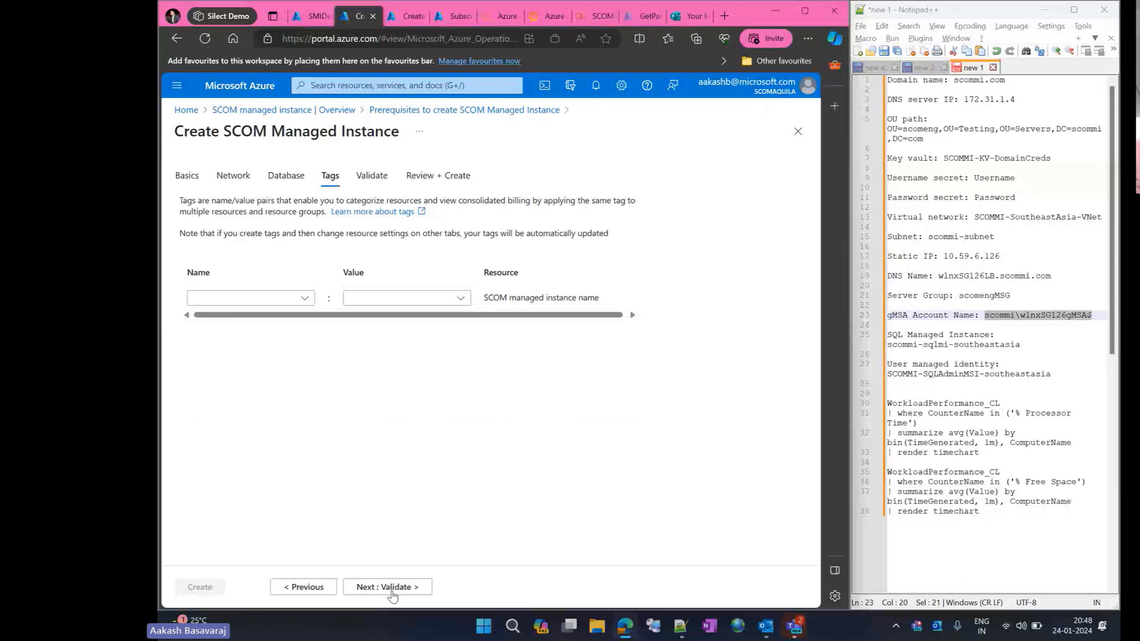
left_click(391, 590)
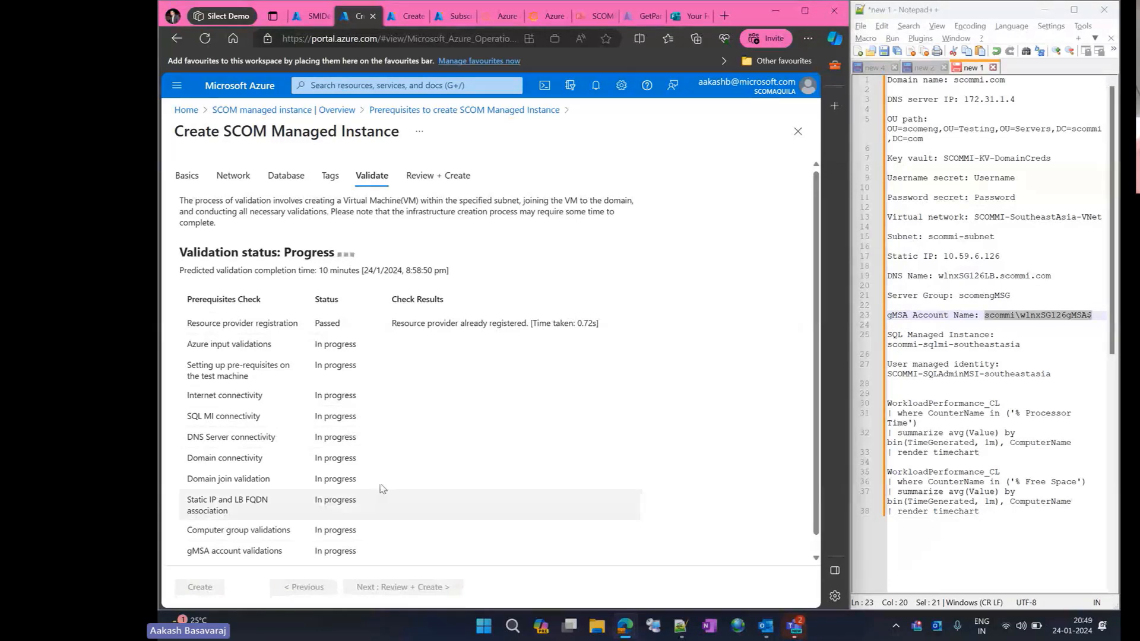
scroll(381, 483, "down", 1)
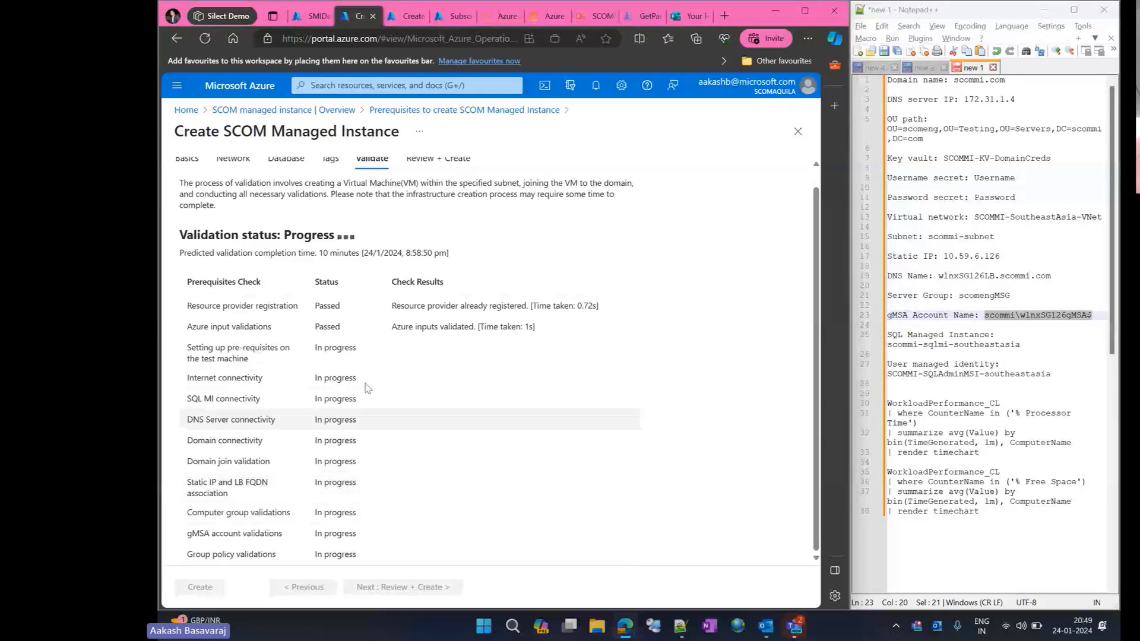
- Switch to the existing SMIDemo1 managed instance page, minimize the notes and maximize the browser window
left_click(307, 20)
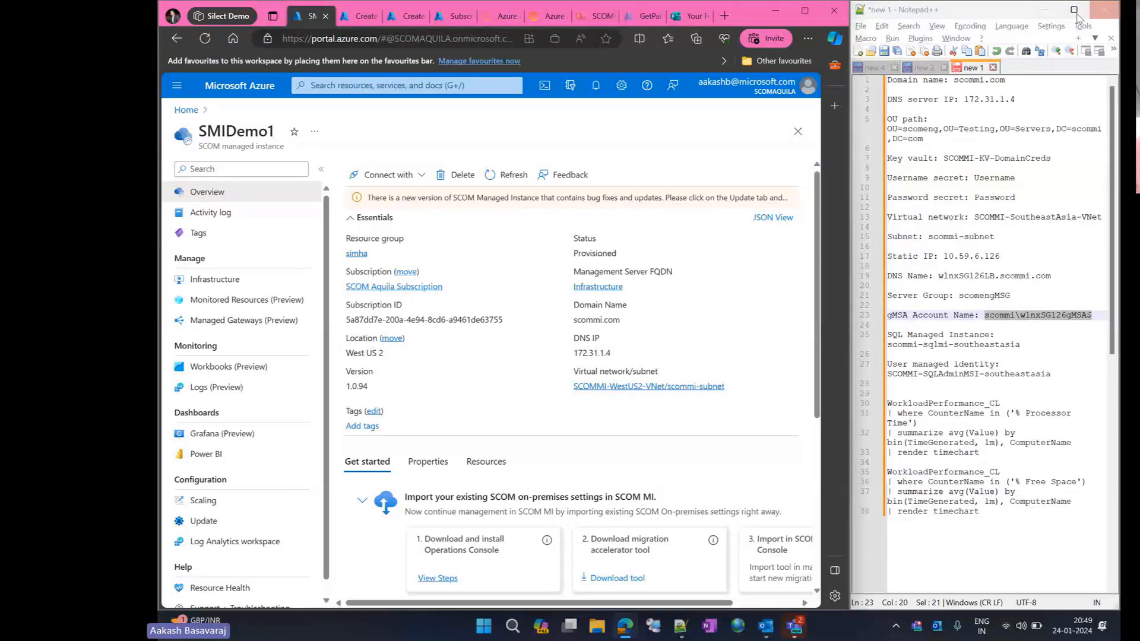
left_click(1052, 11)
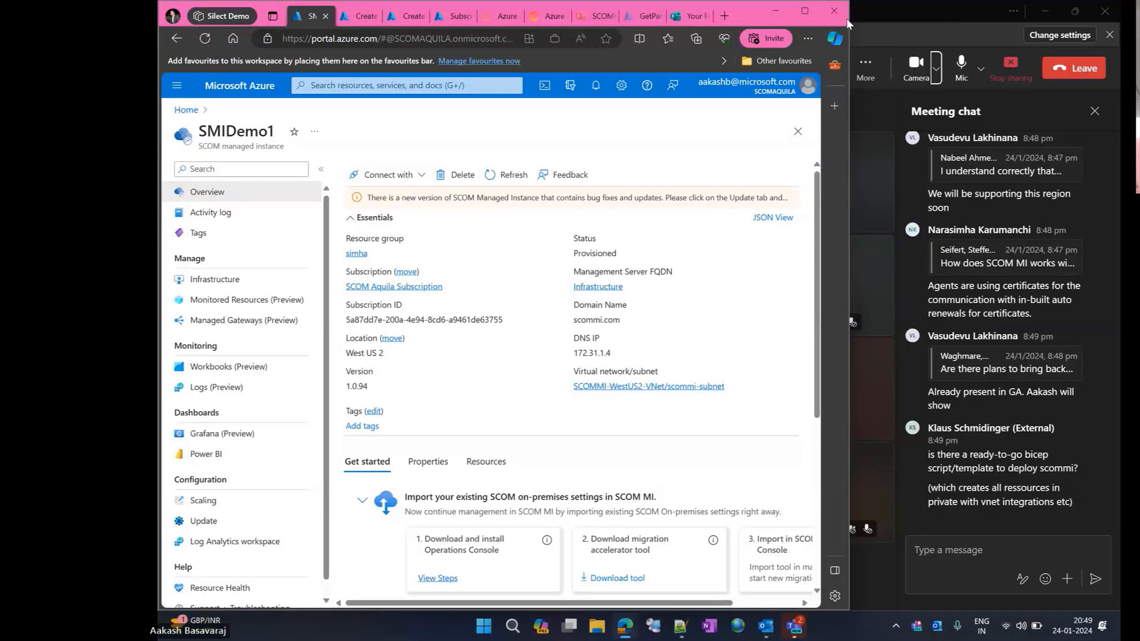
left_click(804, 12)
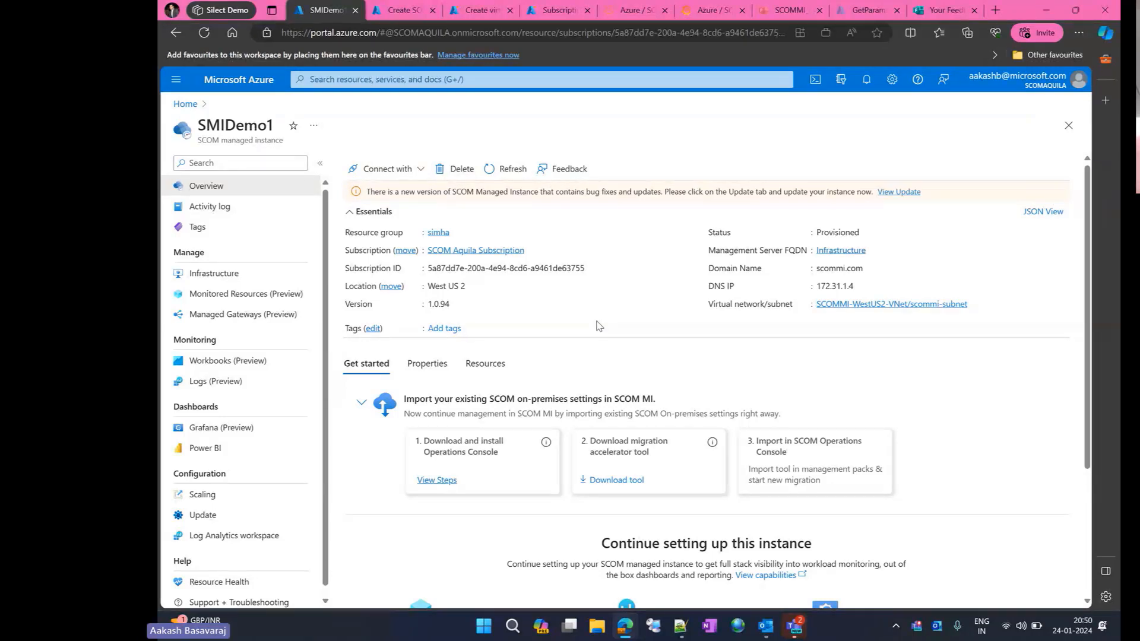
- Review the available update for SMIDemo1 and return to the overview to examine the migration accelerator tool option
double_click(795, 191)
left_click(884, 192)
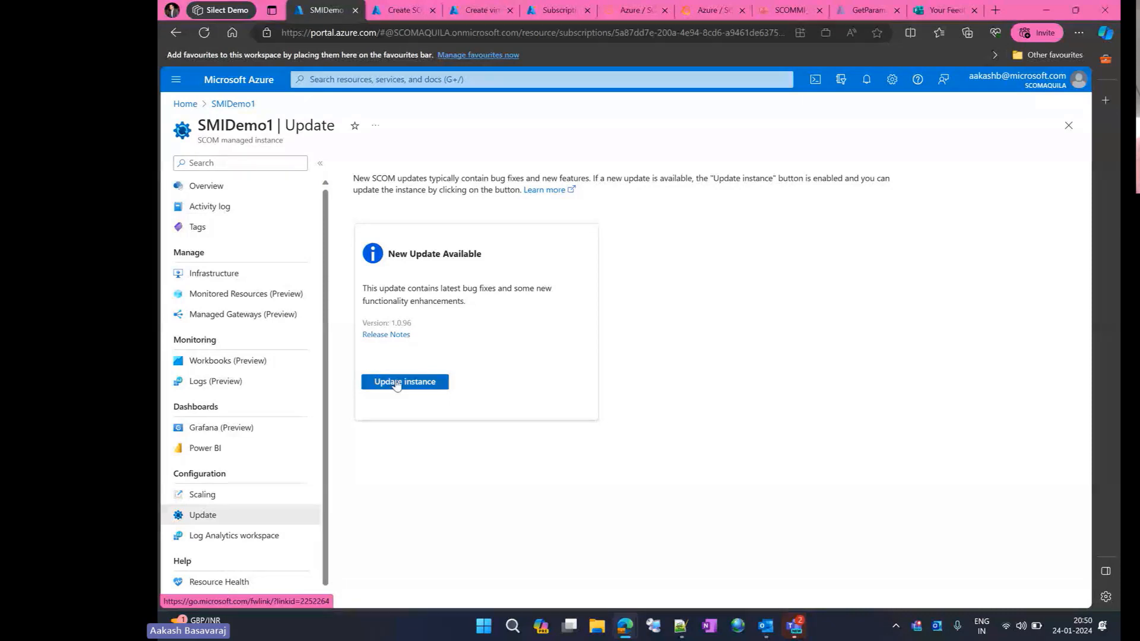
left_click(218, 186)
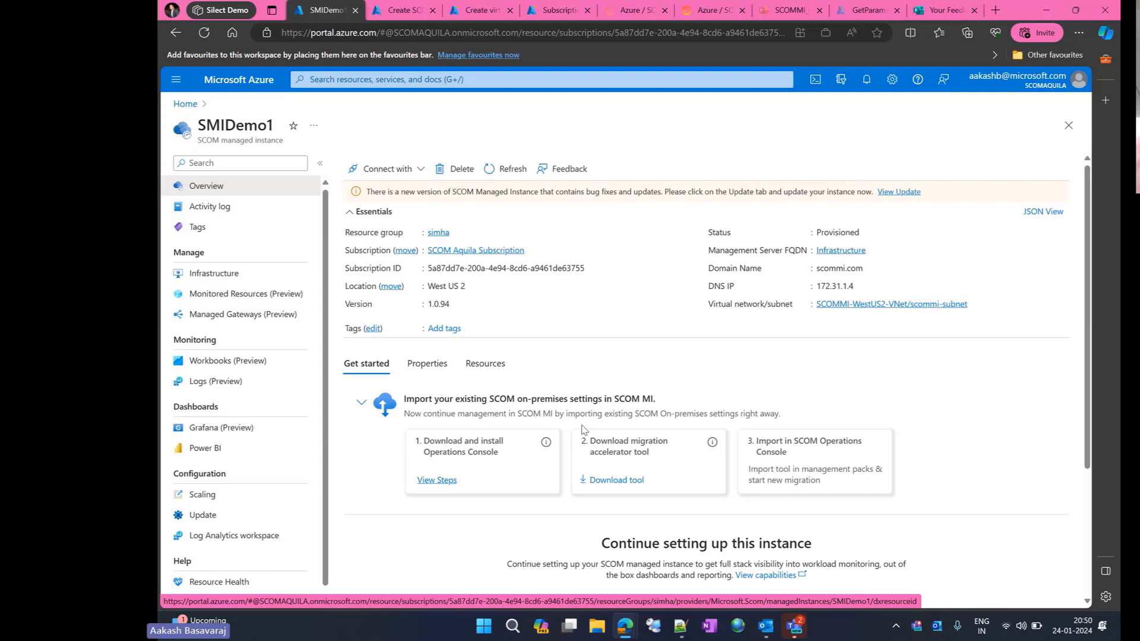
triple_click(609, 447)
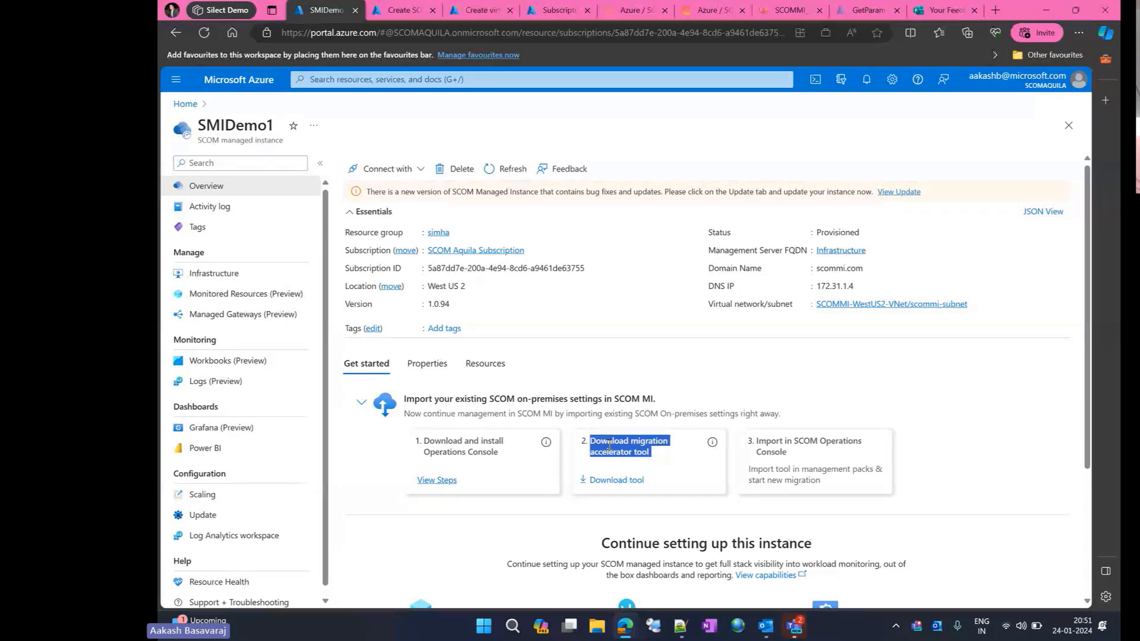
double_click(240, 126)
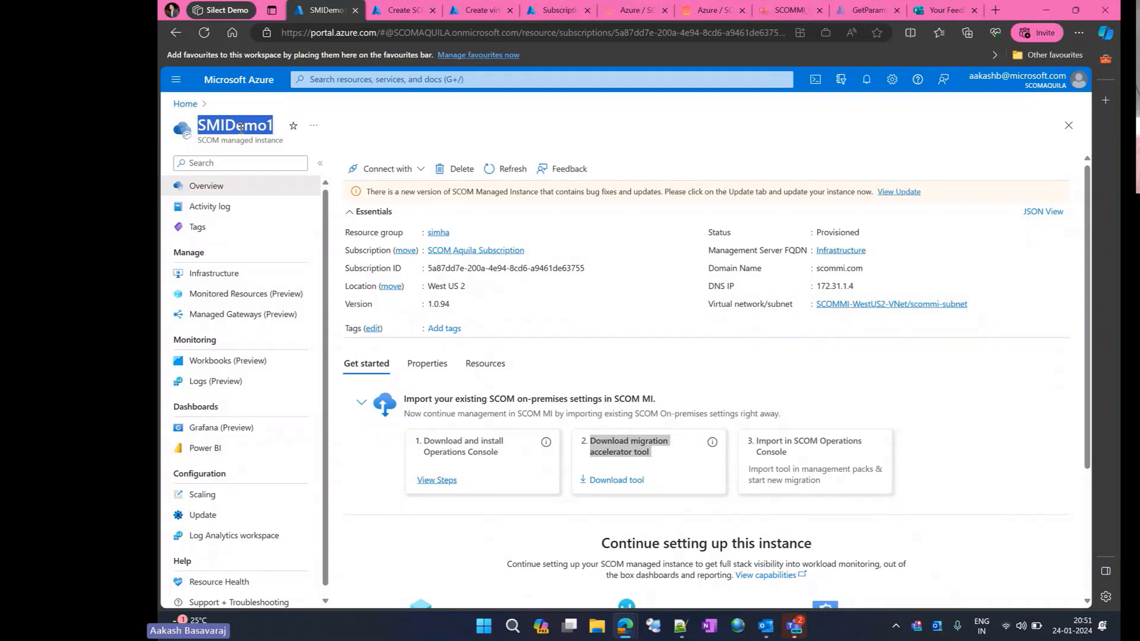
- Preview installing the SCOM MI agent on aayushvm2 as a new monitored resource of SMIDemo1, and cancel without installing
left_click(281, 295)
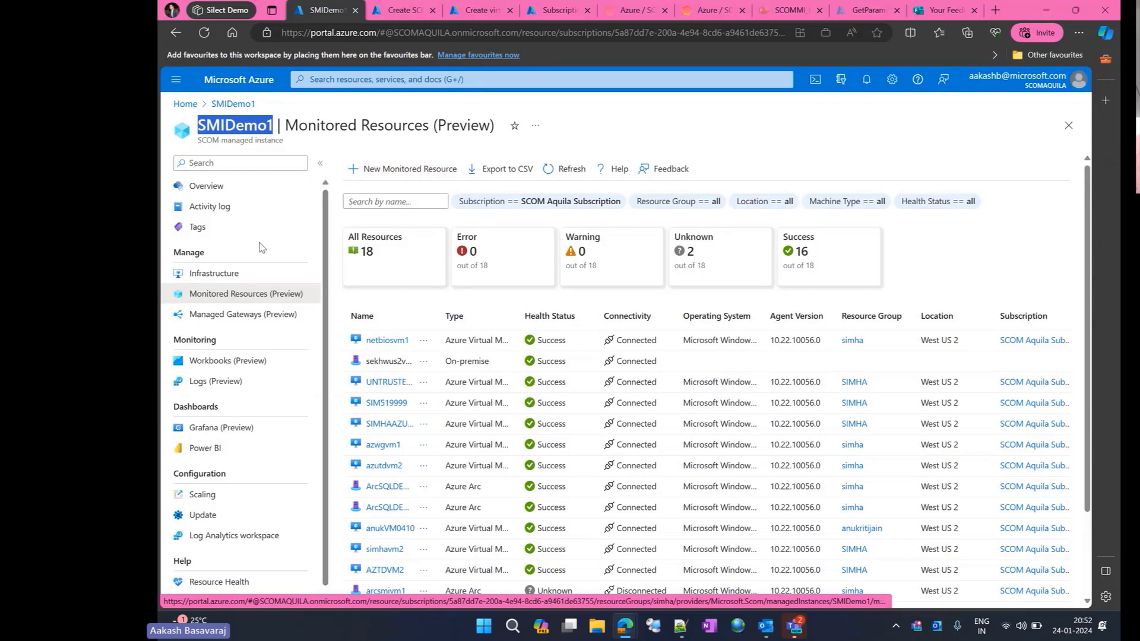
left_click(440, 168)
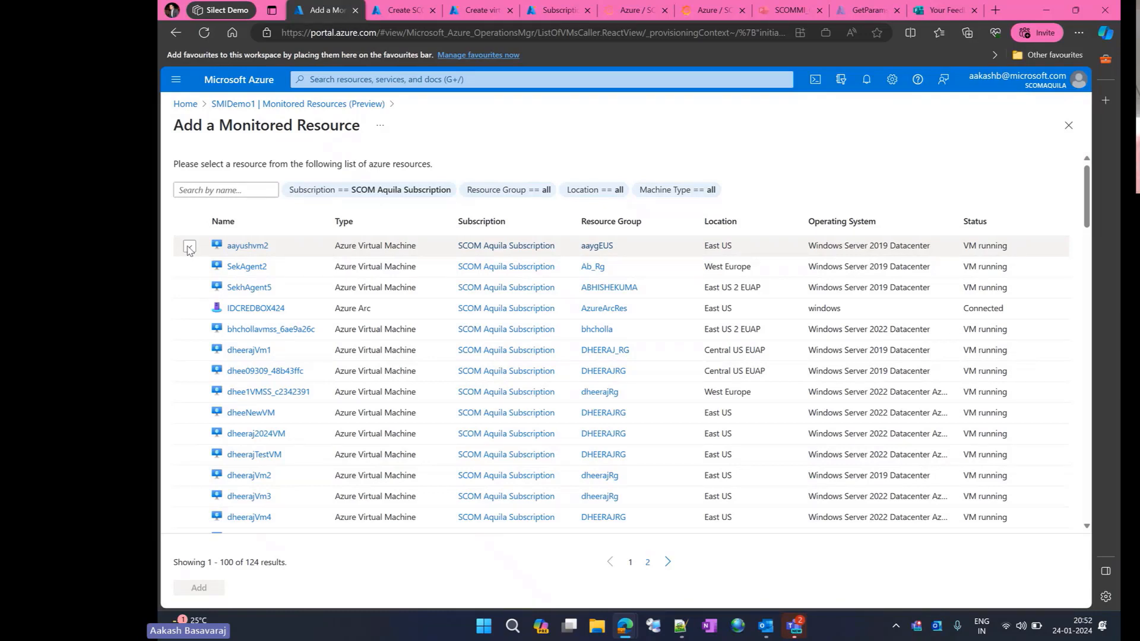
left_click(190, 247)
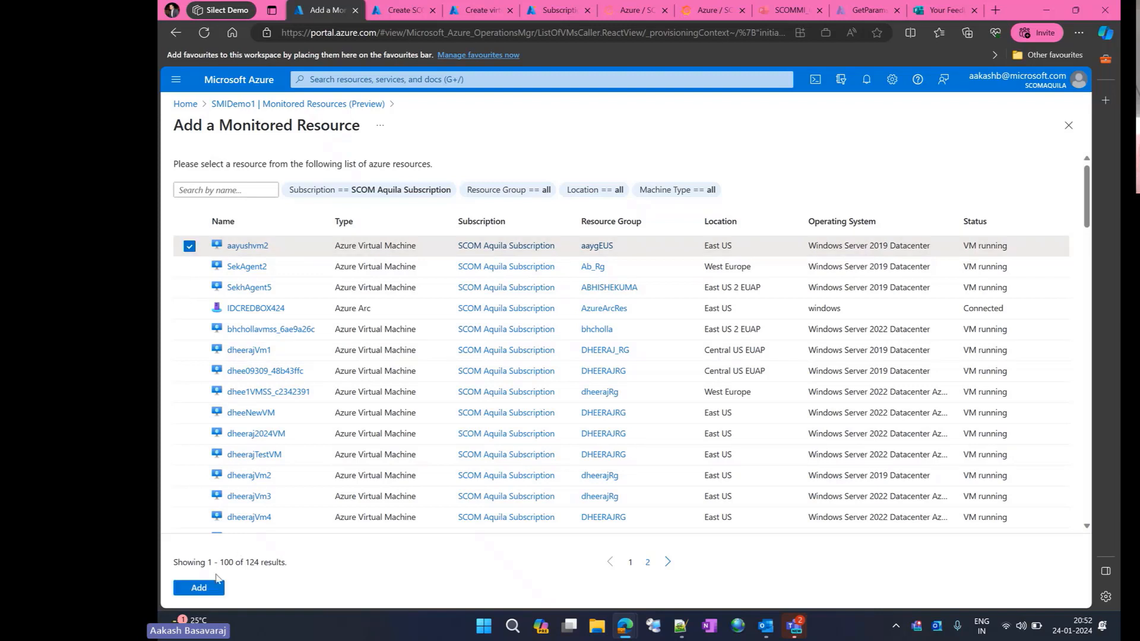
left_click(200, 587)
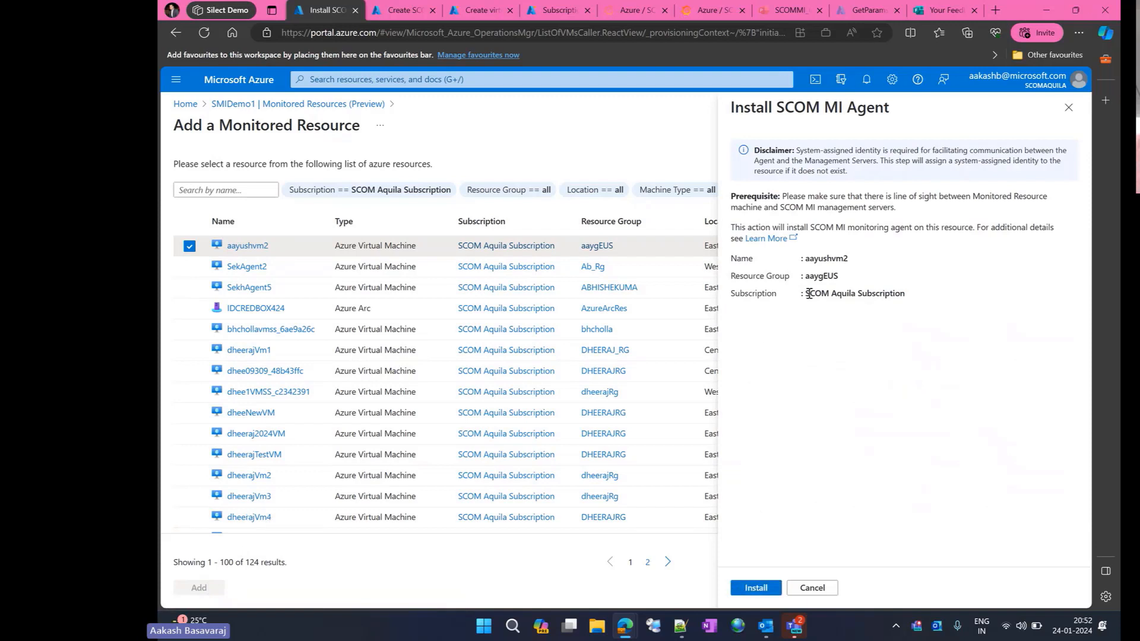
double_click(831, 261)
double_click(824, 275)
left_click(812, 588)
left_click(332, 105)
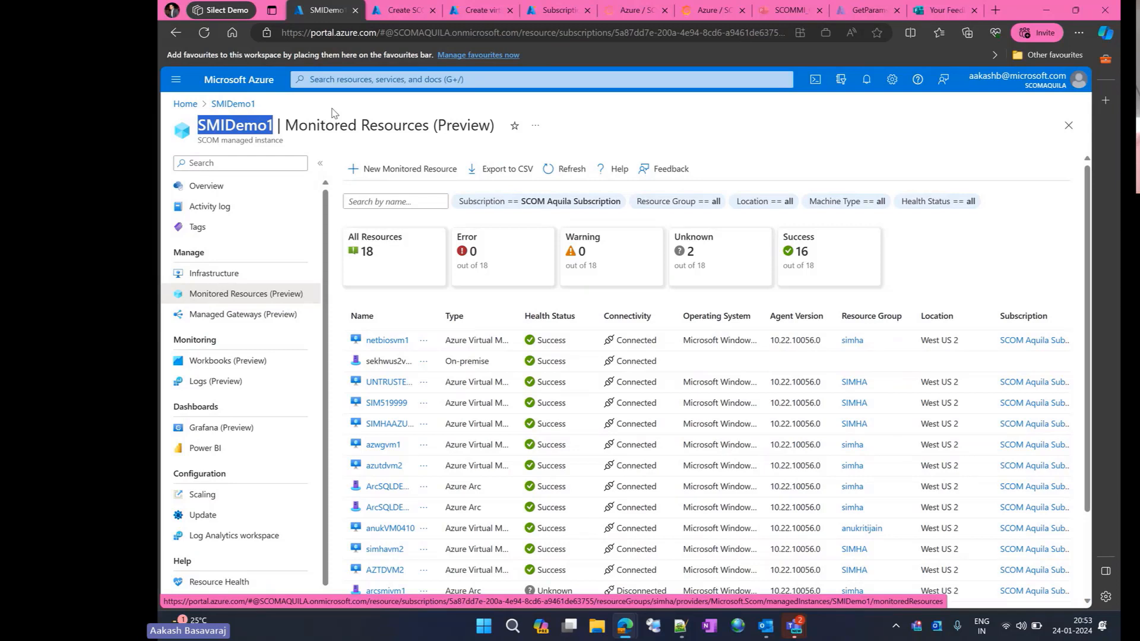
- Examine the health status and connectivity of the machines in SMIDemo1's monitored resources list
left_click(246, 138)
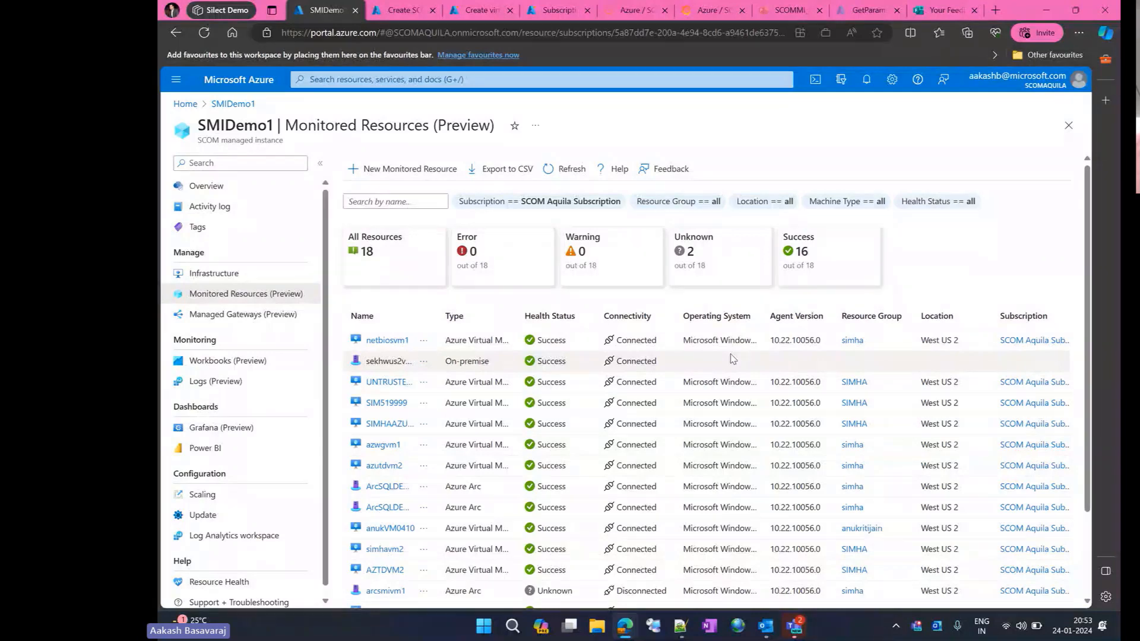
scroll(733, 358, "down", 2)
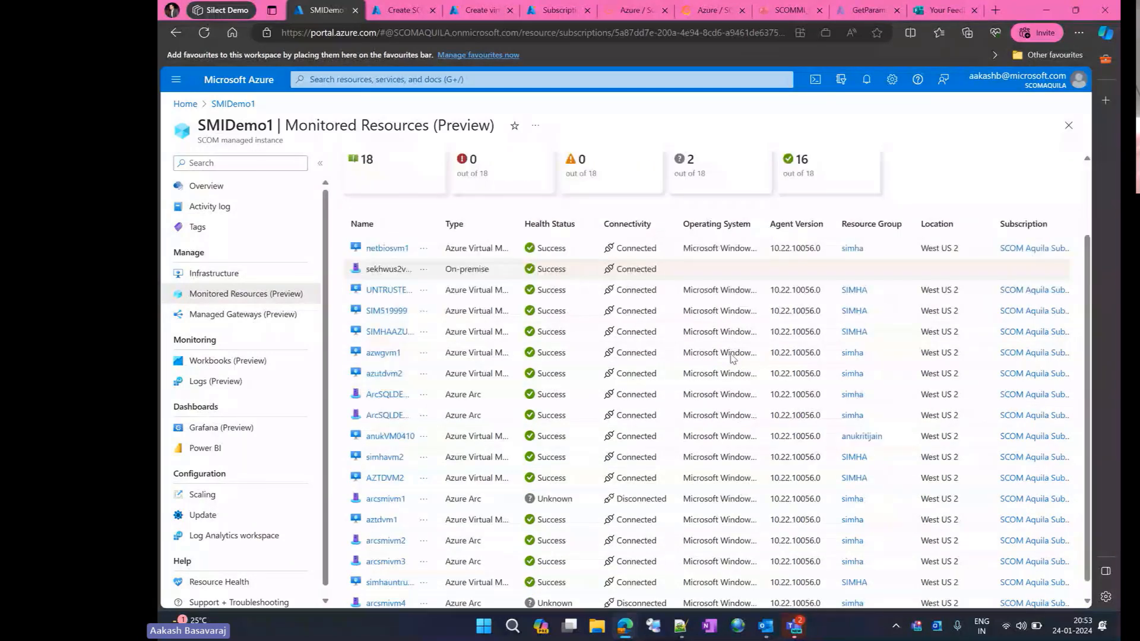
scroll(733, 358, "up", 2)
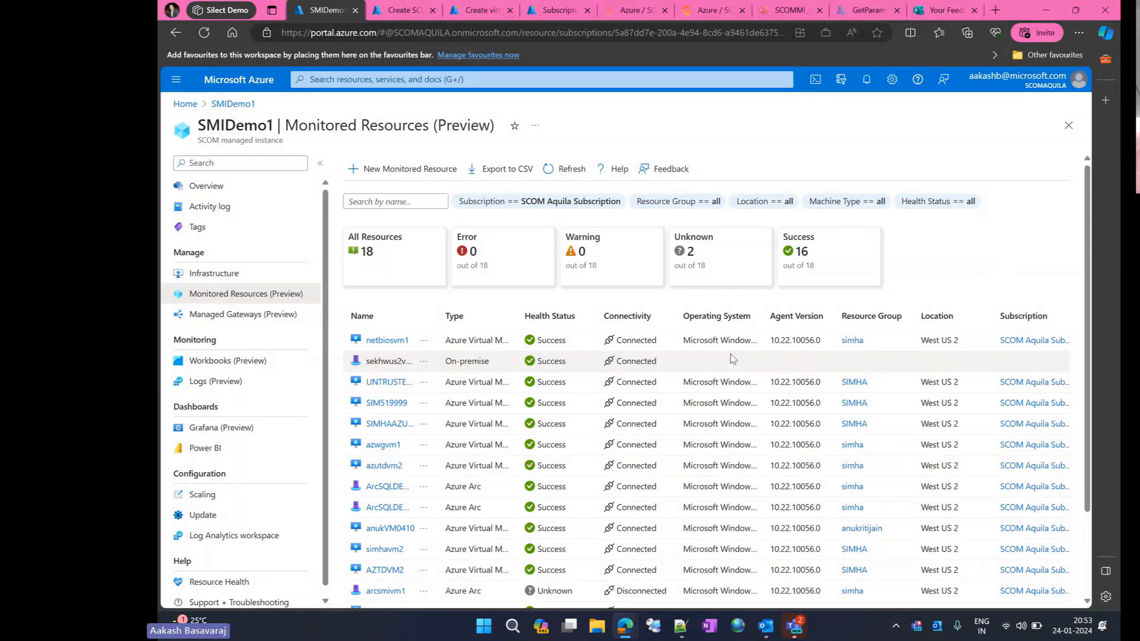
- Preview installing the SCOM MI gateway on IDCREDBOX424 as a new managed gateway, and cancel back to the gateways list
left_click(274, 320)
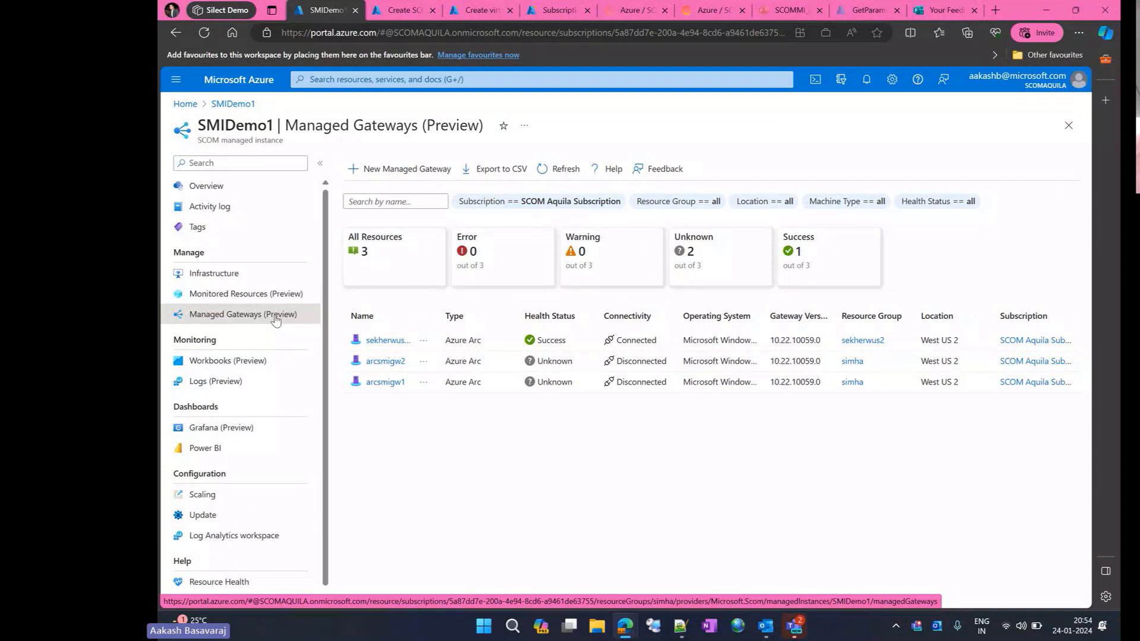
left_click(397, 175)
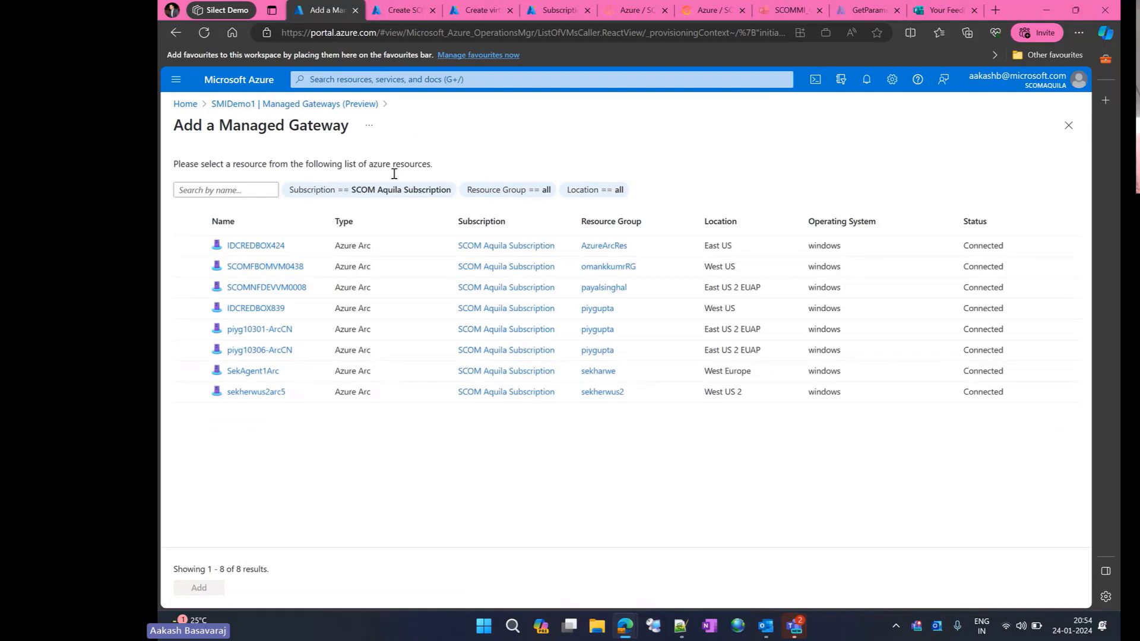
left_click(189, 250)
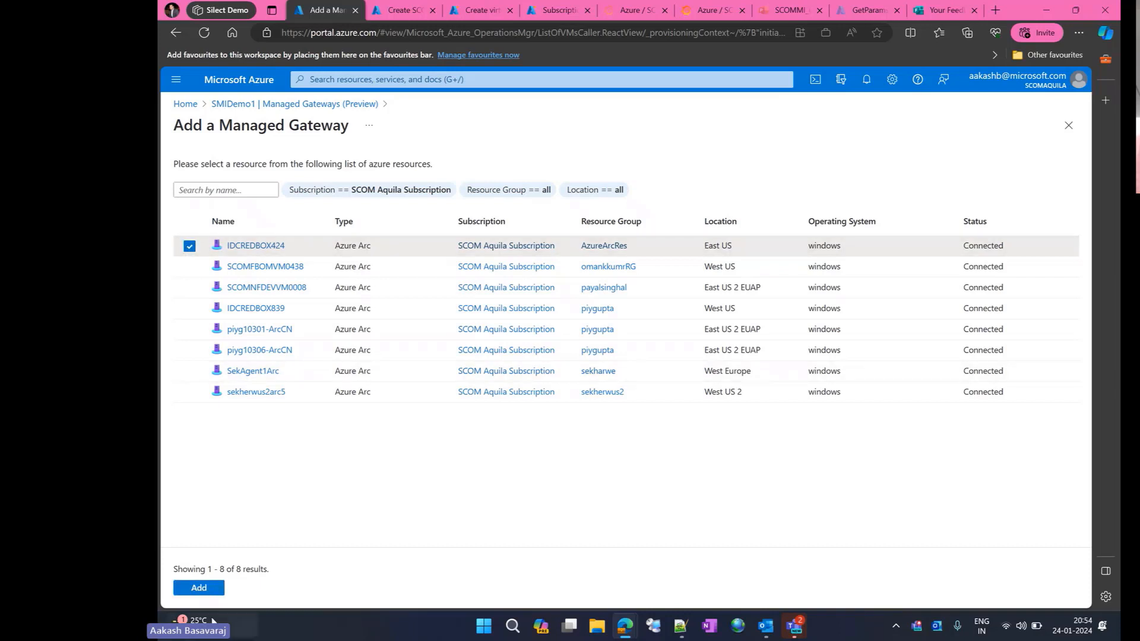
left_click(210, 593)
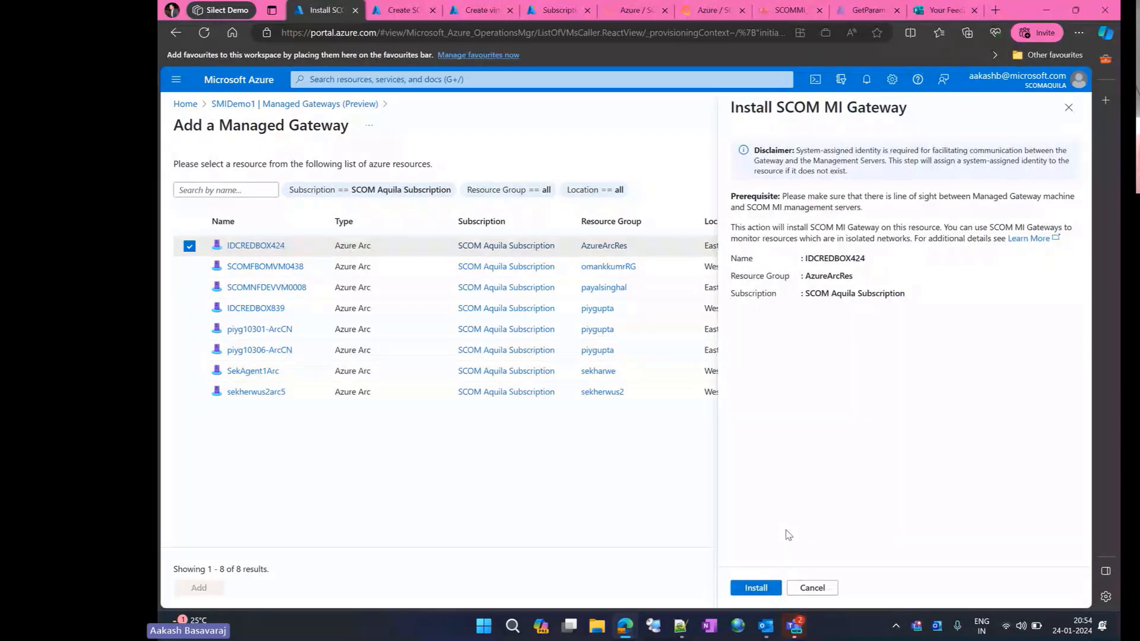
left_click(802, 589)
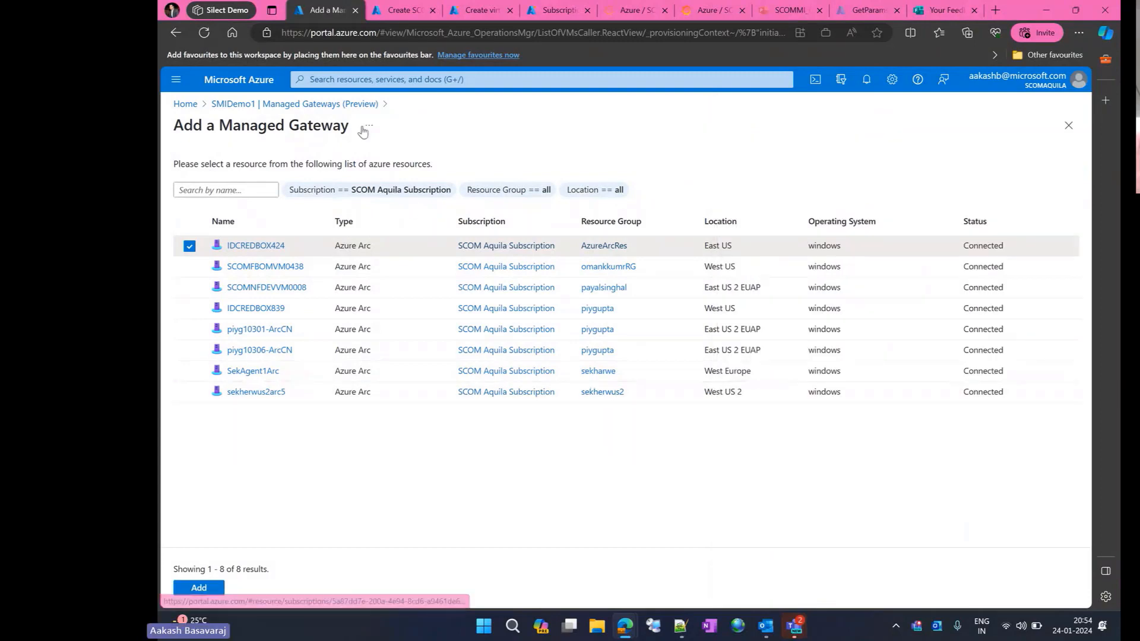
left_click(348, 113)
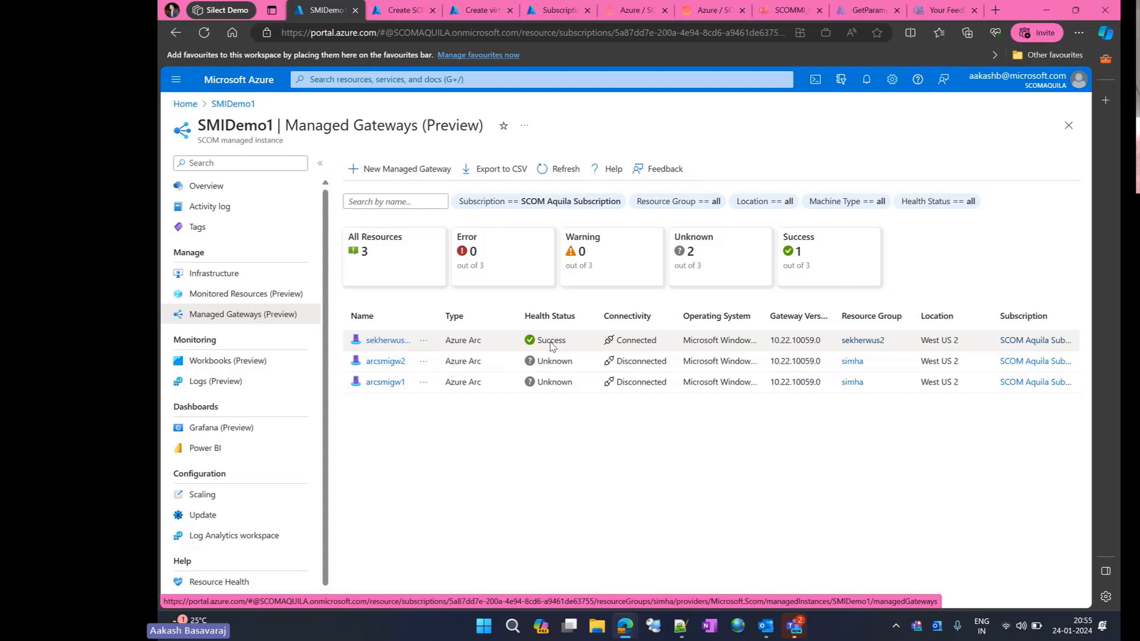
double_click(455, 121)
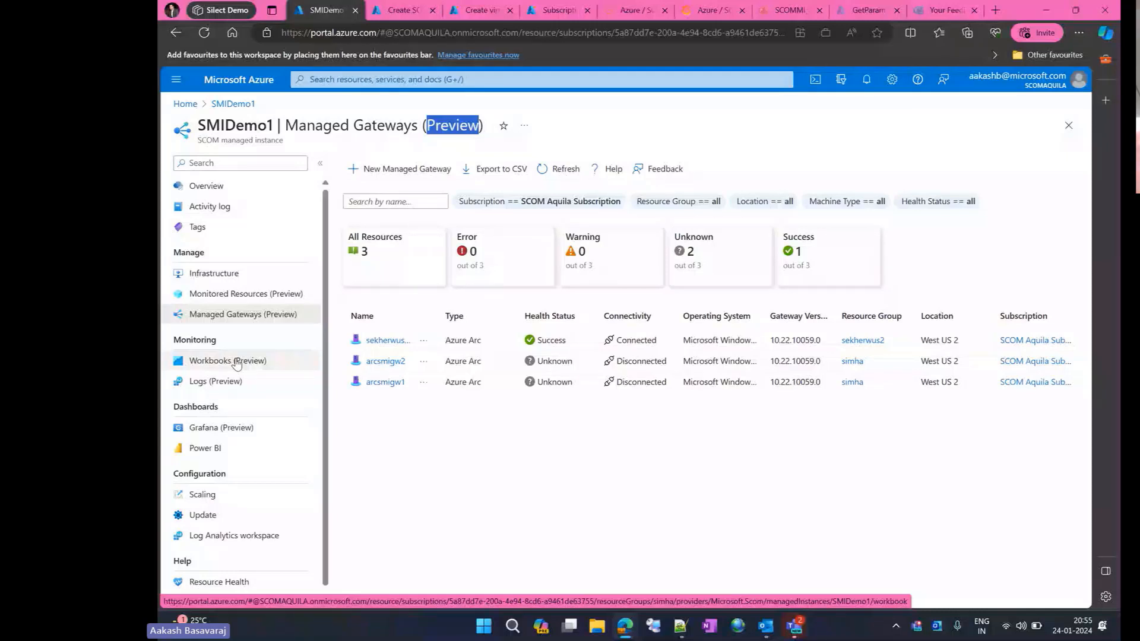
- Review the Grafana getting-started guidance for SMIDemo1, and check the setup instructions in the SCOM Managed Instance Operational Dashboard in Grafana
left_click(242, 433)
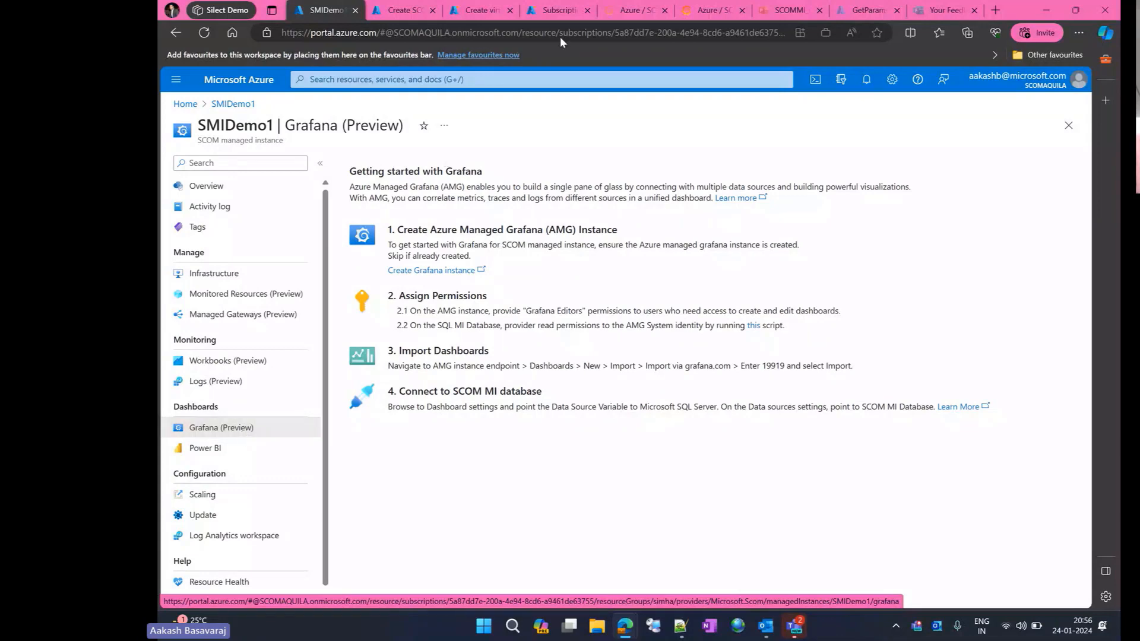
left_click(701, 6)
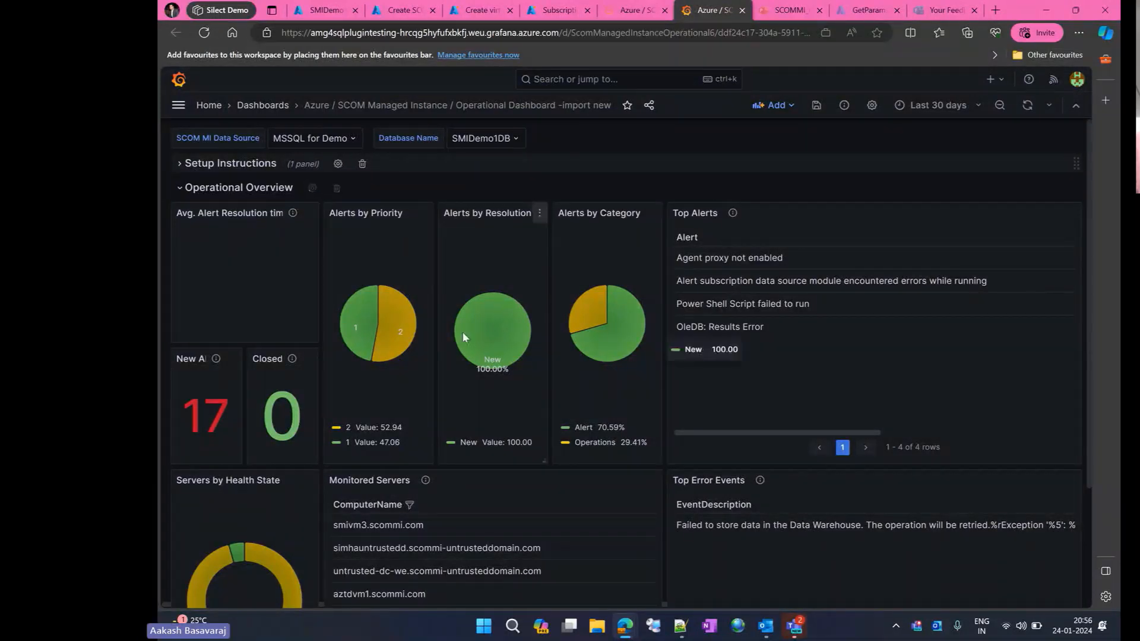
scroll(462, 333, "down", 2)
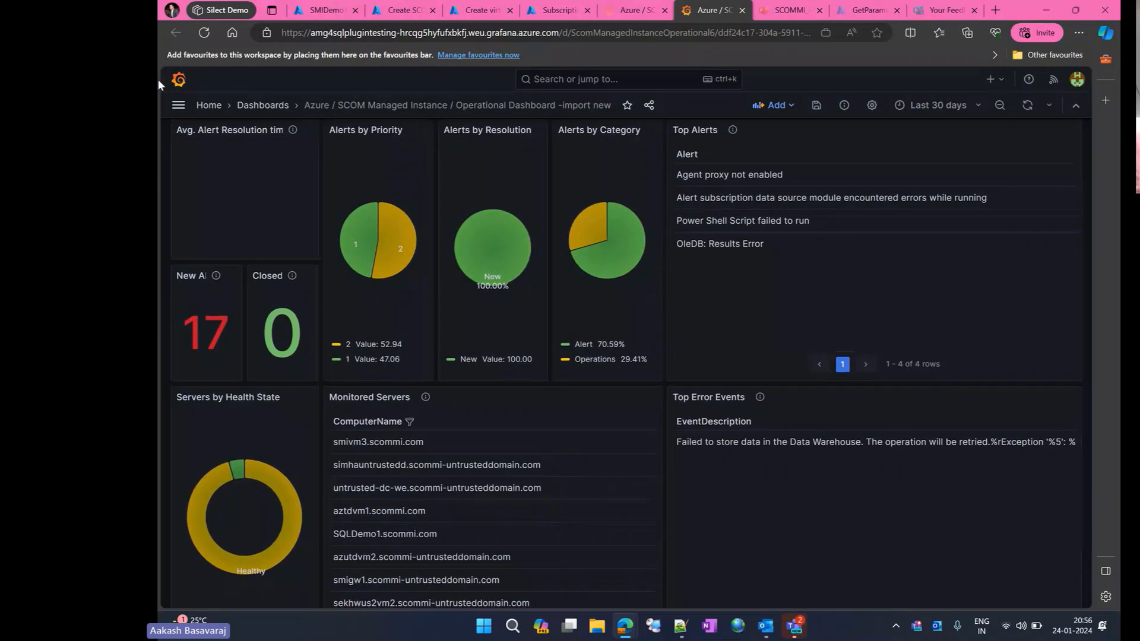
left_click(203, 40)
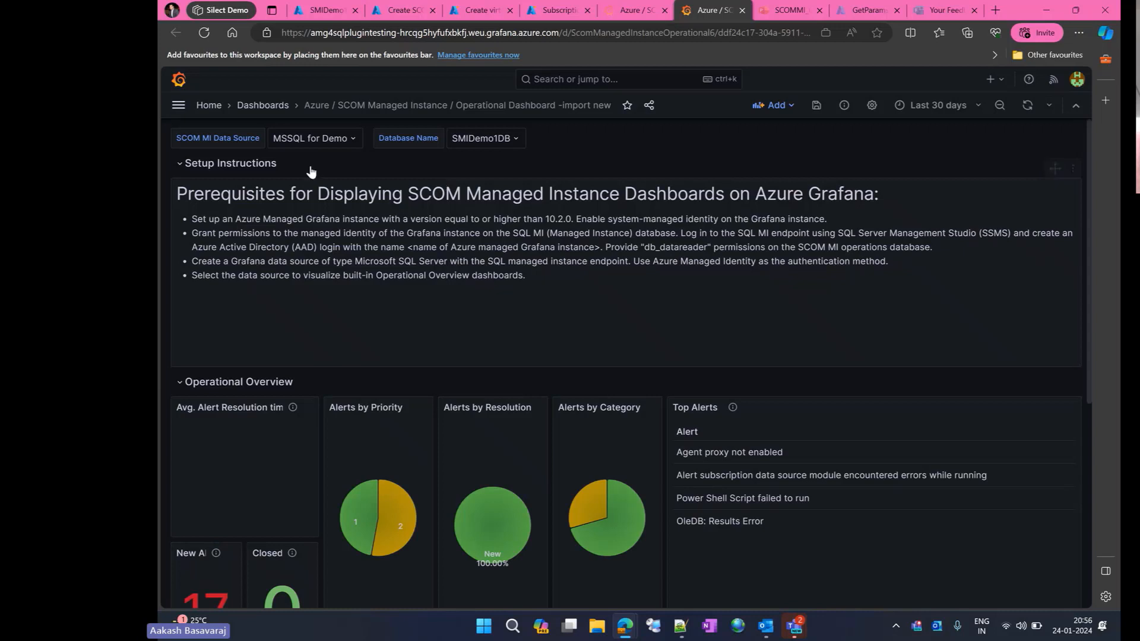
left_click(183, 168)
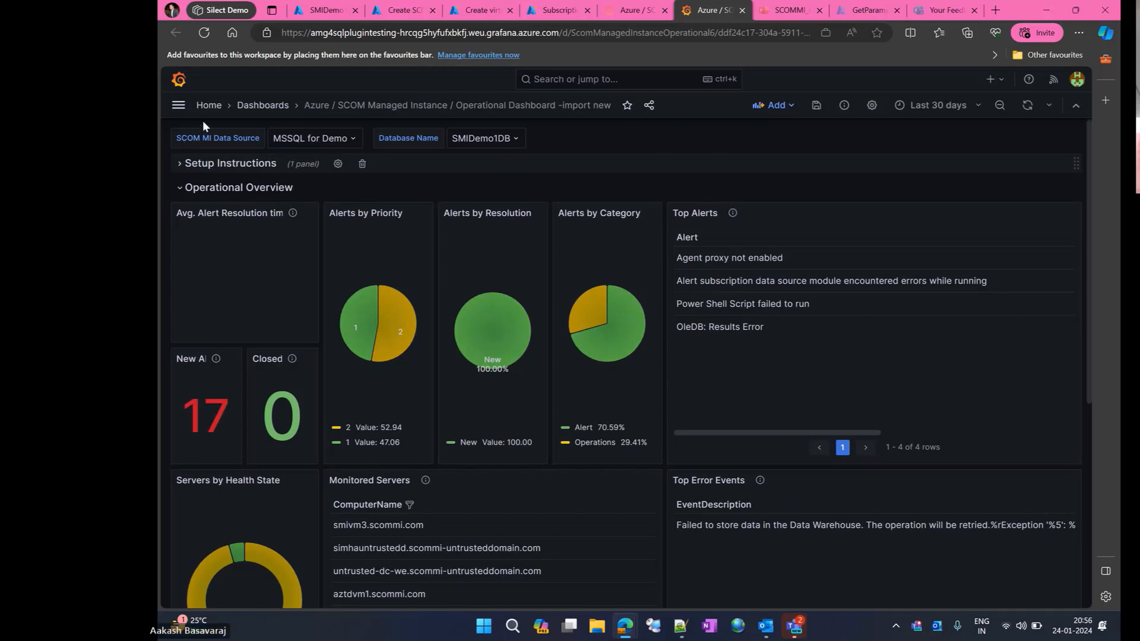
- Examine the Grafana dashboard's alert charts, servers by health state, monitored servers and top error events
scroll(407, 394, "down", 2)
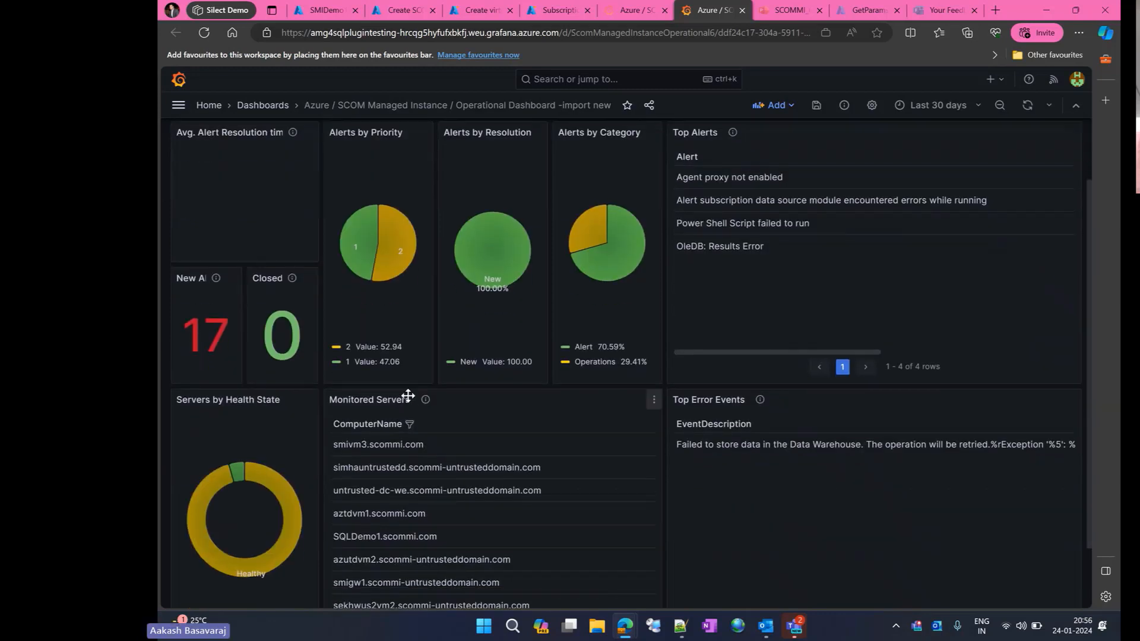
mouse_move(382, 279)
scroll(494, 448, "down", 1)
mouse_move(280, 473)
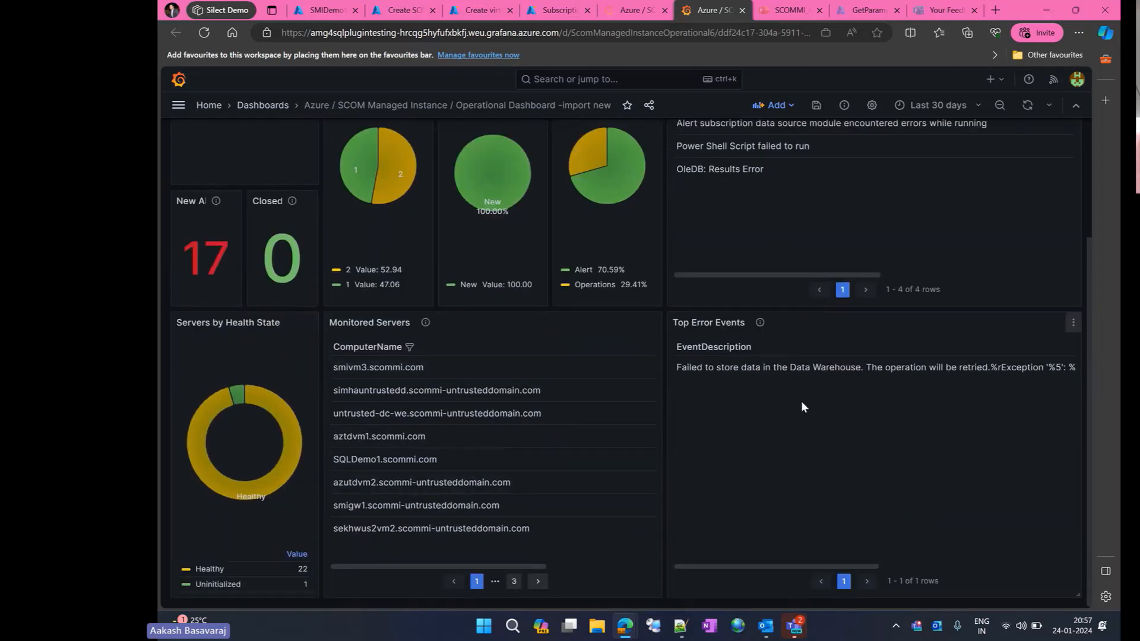
scroll(801, 401, "up", 2)
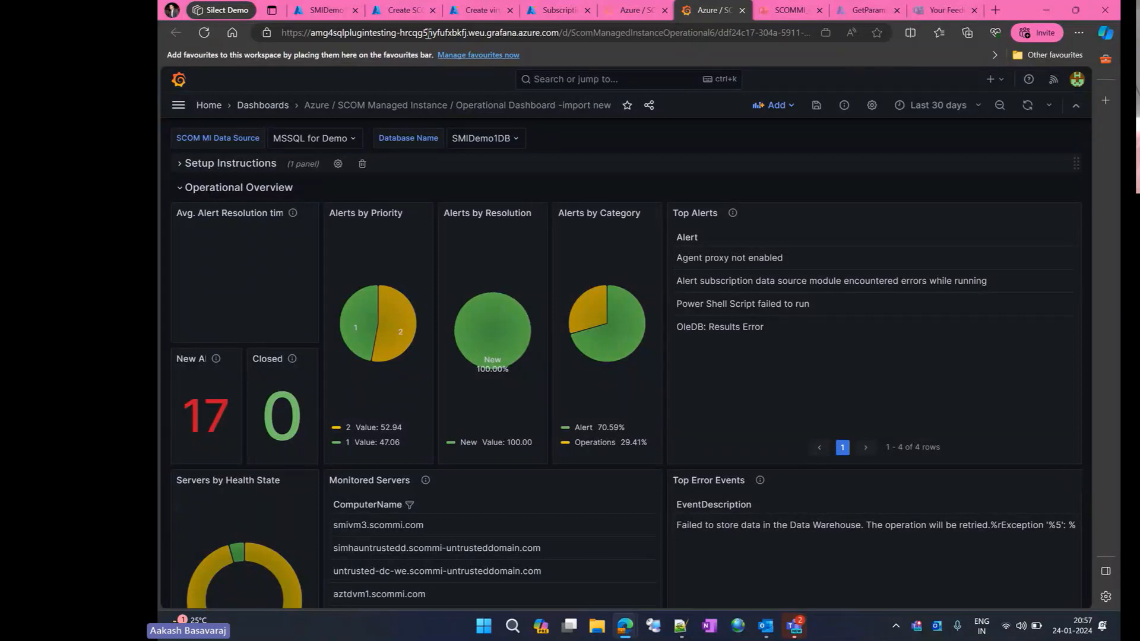
- Switch back to SMIDemo1 in the Azure portal, open its logs and enlarge the query editor to show the queries
left_click(348, 11)
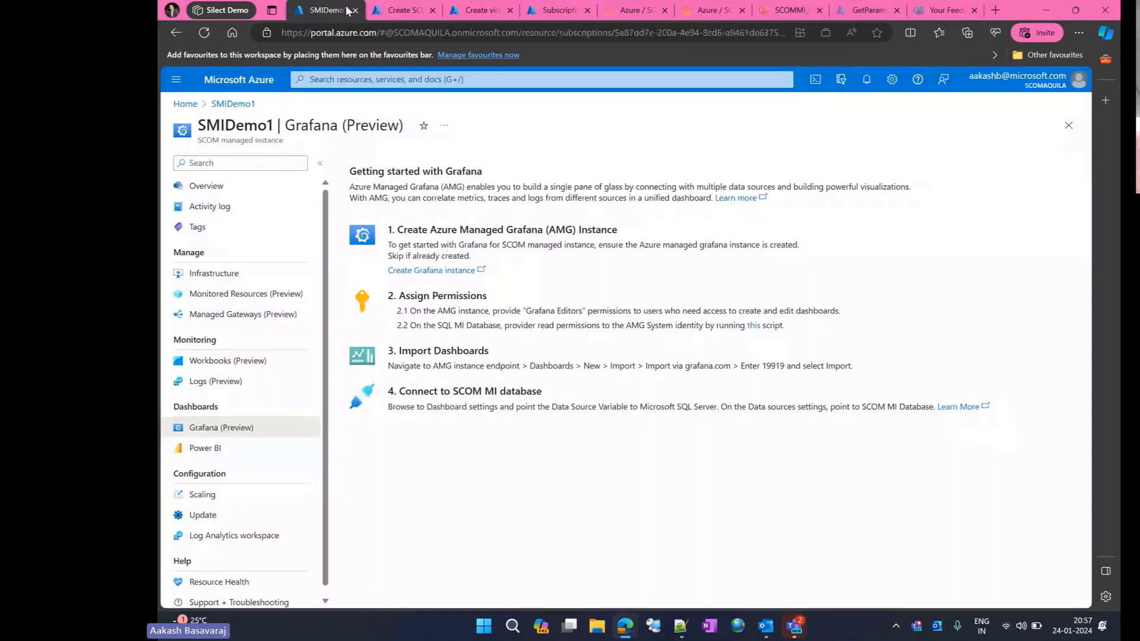
left_click(252, 382)
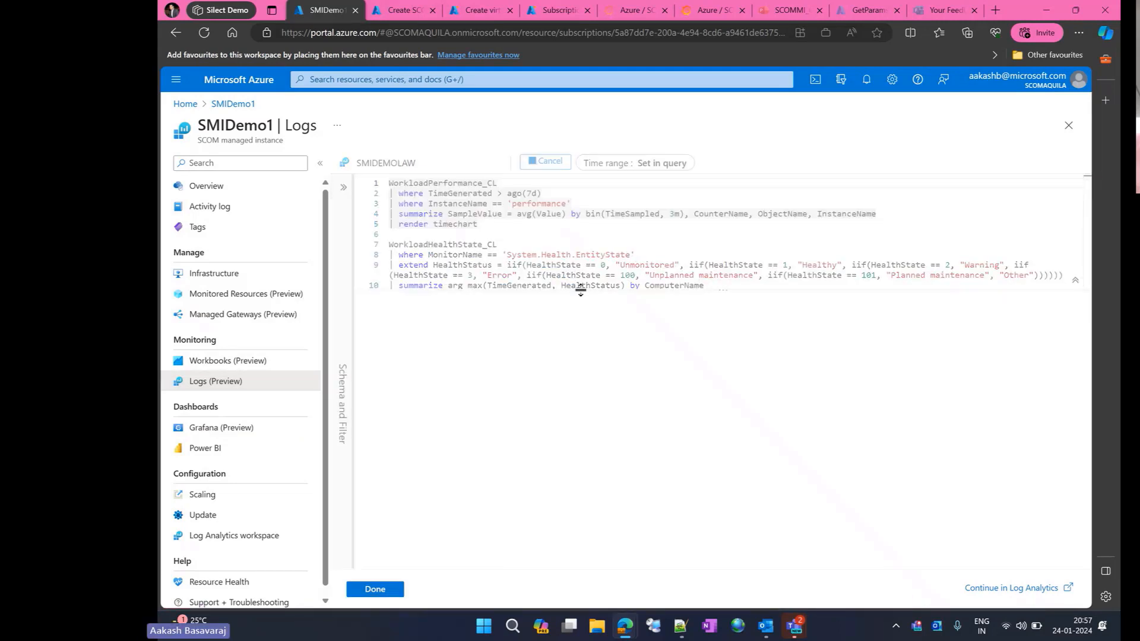
left_click_drag(580, 291, 583, 325)
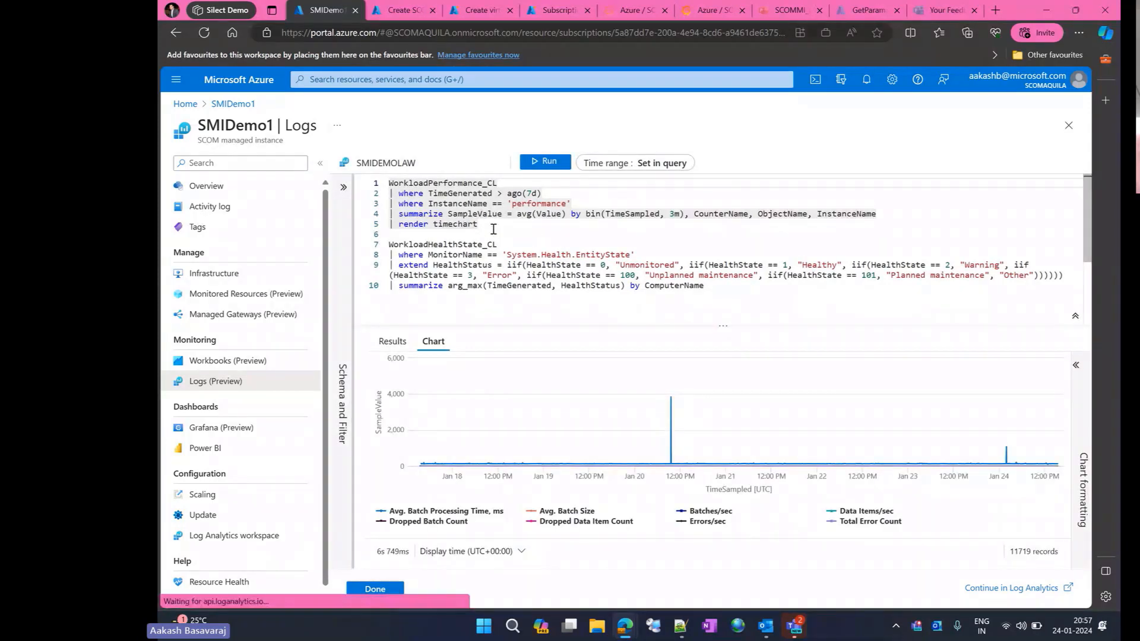
scroll(494, 229, "down", 1)
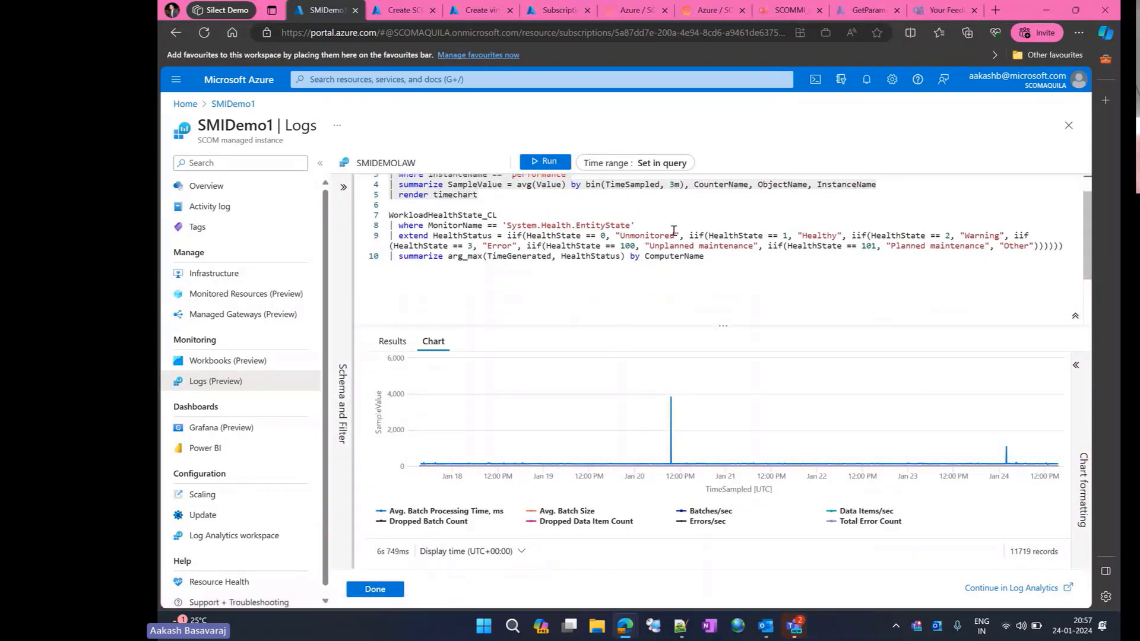
- Run only the WorkloadHealthState_CL query and review the health status of each computer in the results
left_click_drag(707, 255, 380, 223)
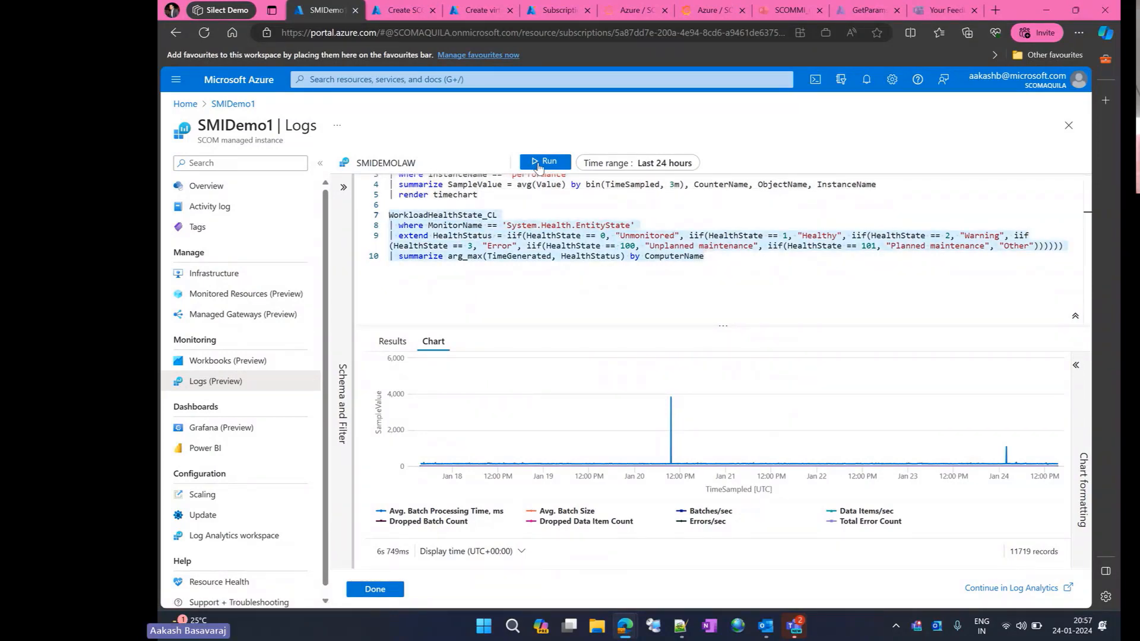
left_click(540, 162)
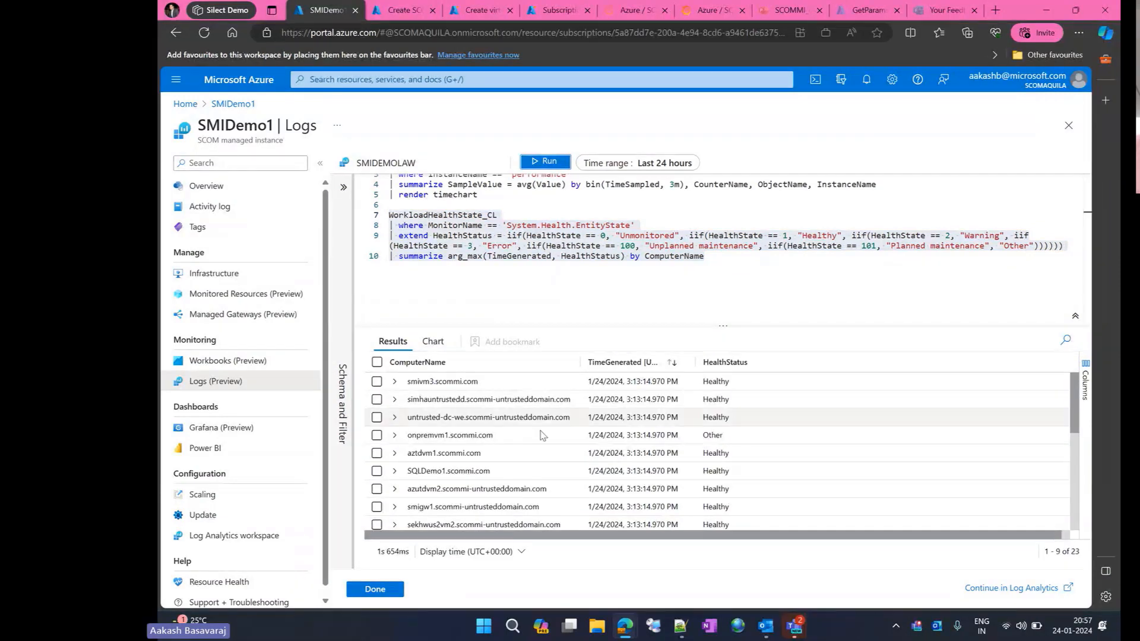
scroll(542, 435, "down", 1)
scroll(542, 435, "up", 1)
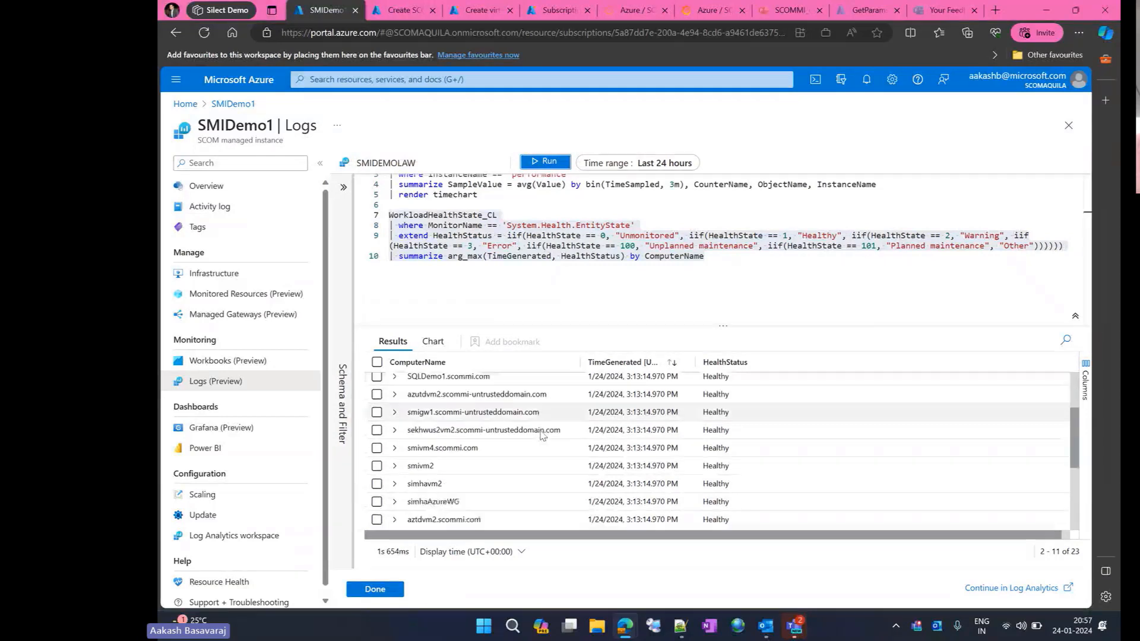
scroll(542, 435, "down", 4)
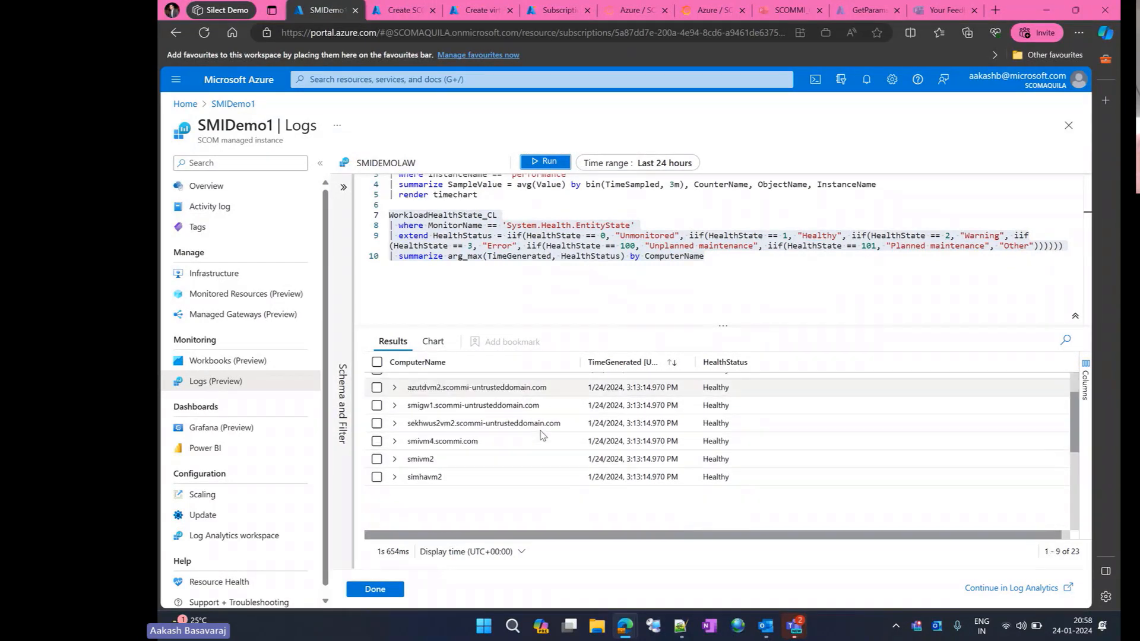
- Copy the two WorkloadPerformance_CL queries from the Notepad++ notes and replace the log query editor's contents with them
left_click(680, 626)
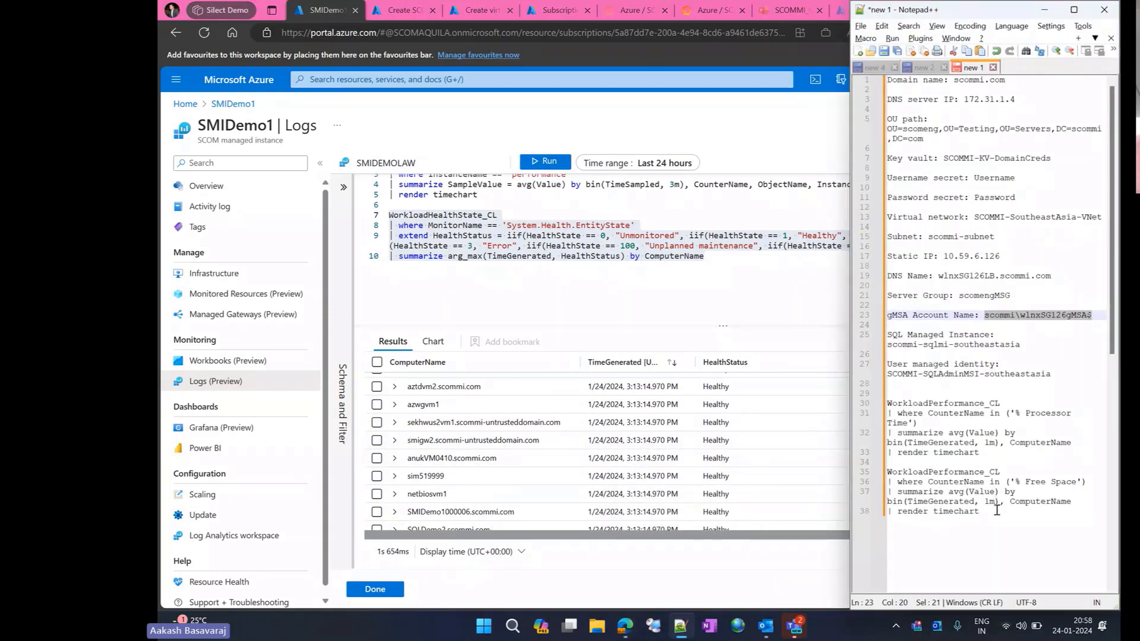
left_click_drag(997, 509, 873, 410)
key("ctrl+c")
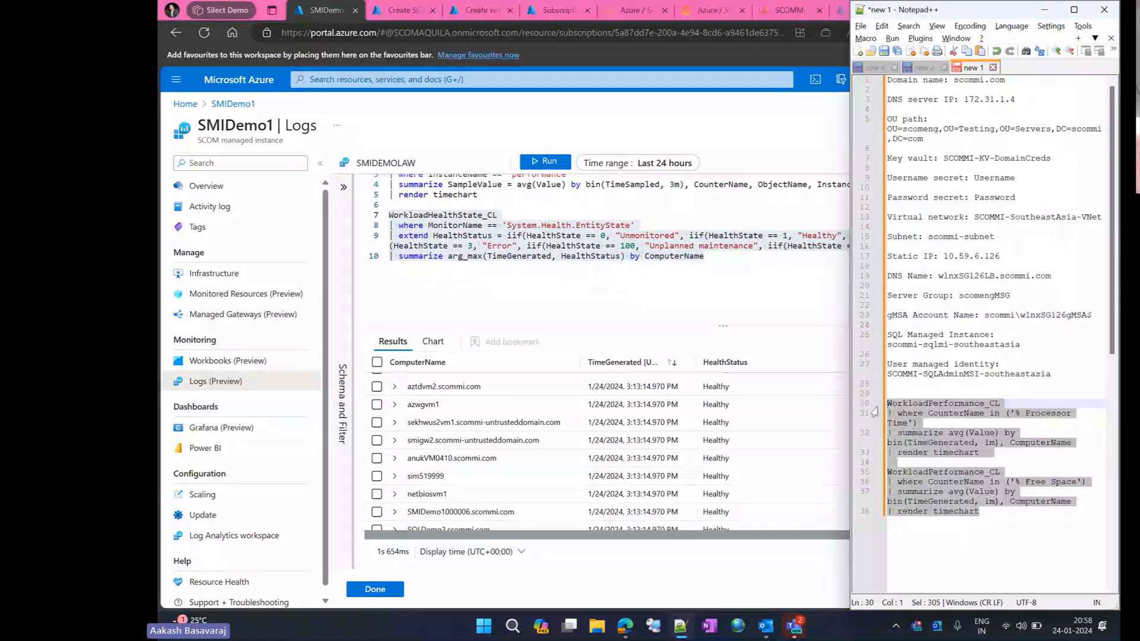
left_click(572, 207)
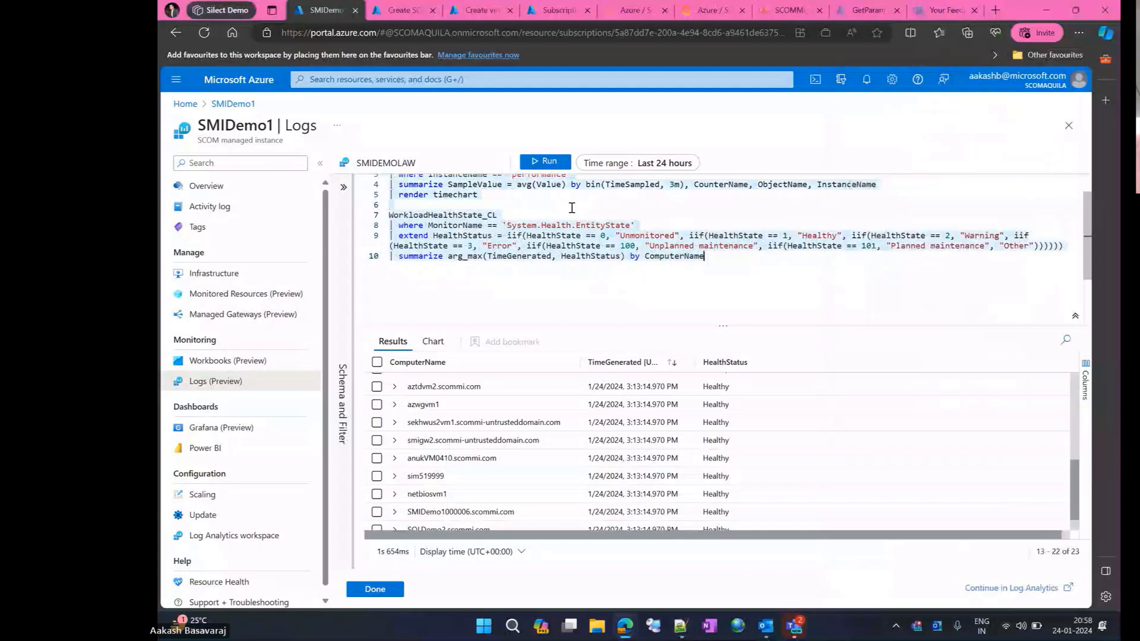
key("ctrl+v")
scroll(517, 225, "up", 2)
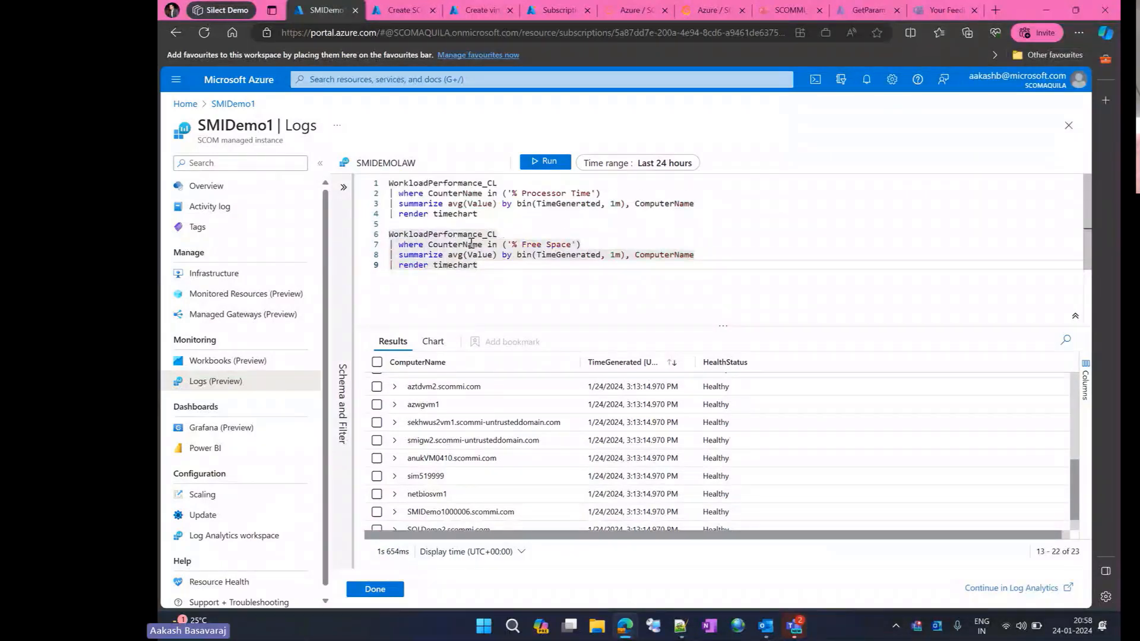
- Glance at the schema and filter list, run the % Processor Time query and enlarge its chart area
left_click(343, 187)
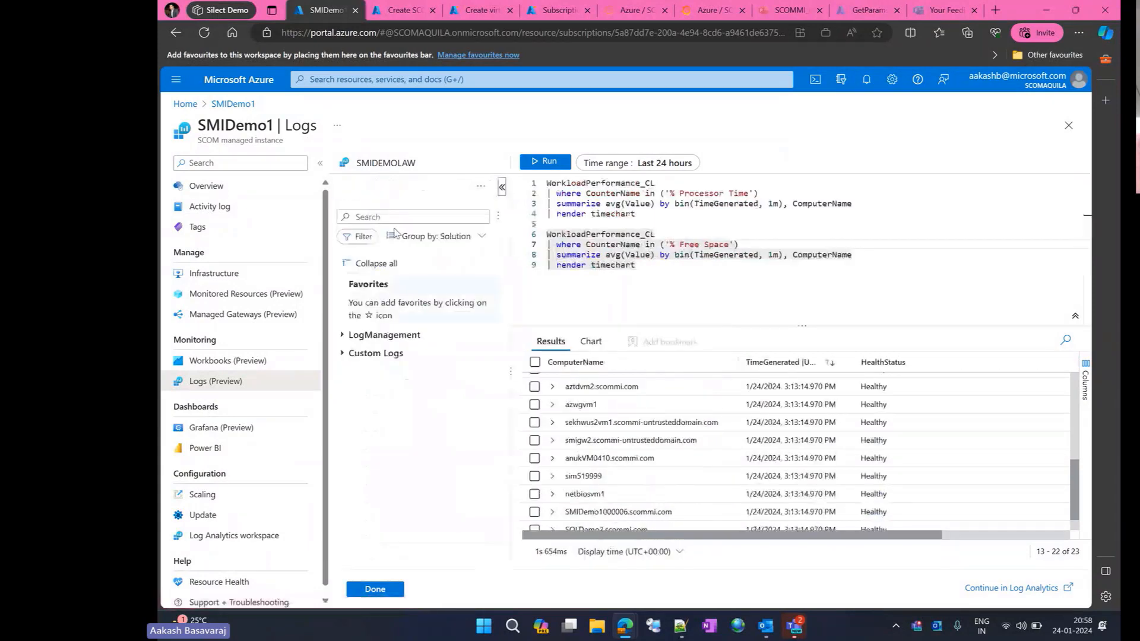
left_click(502, 187)
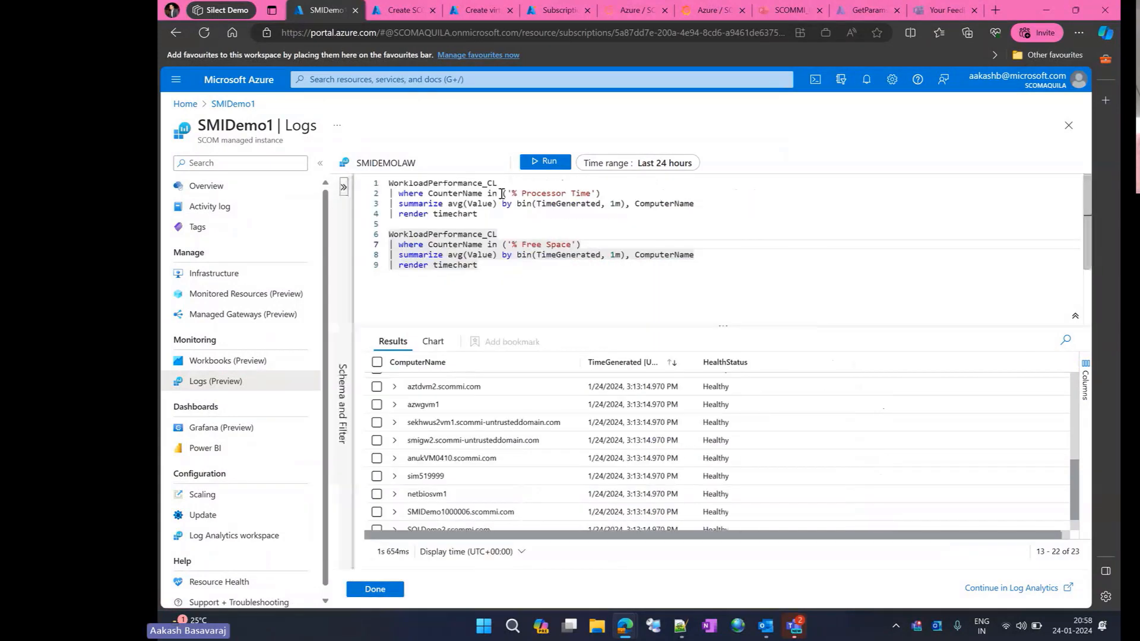
left_click(484, 193)
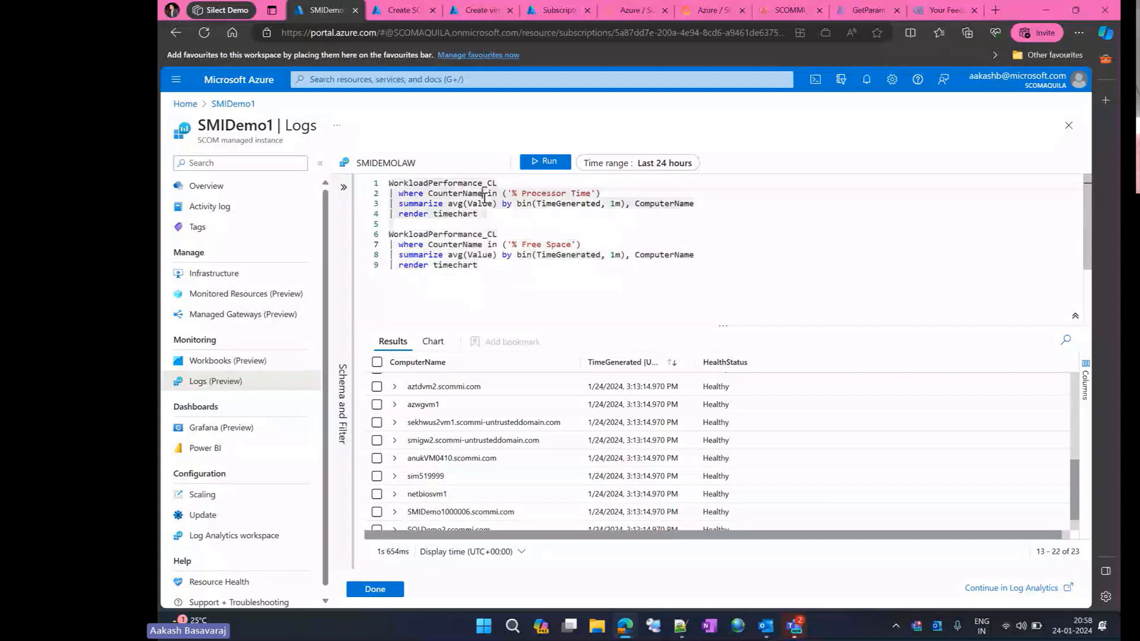
left_click(545, 165)
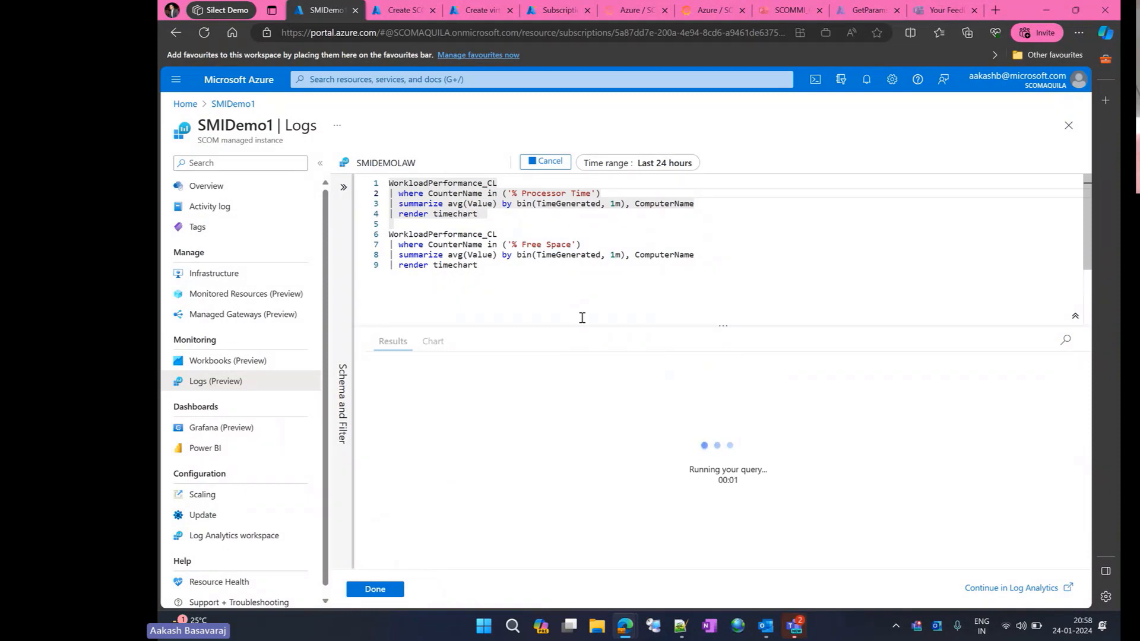
left_click_drag(573, 326, 566, 226)
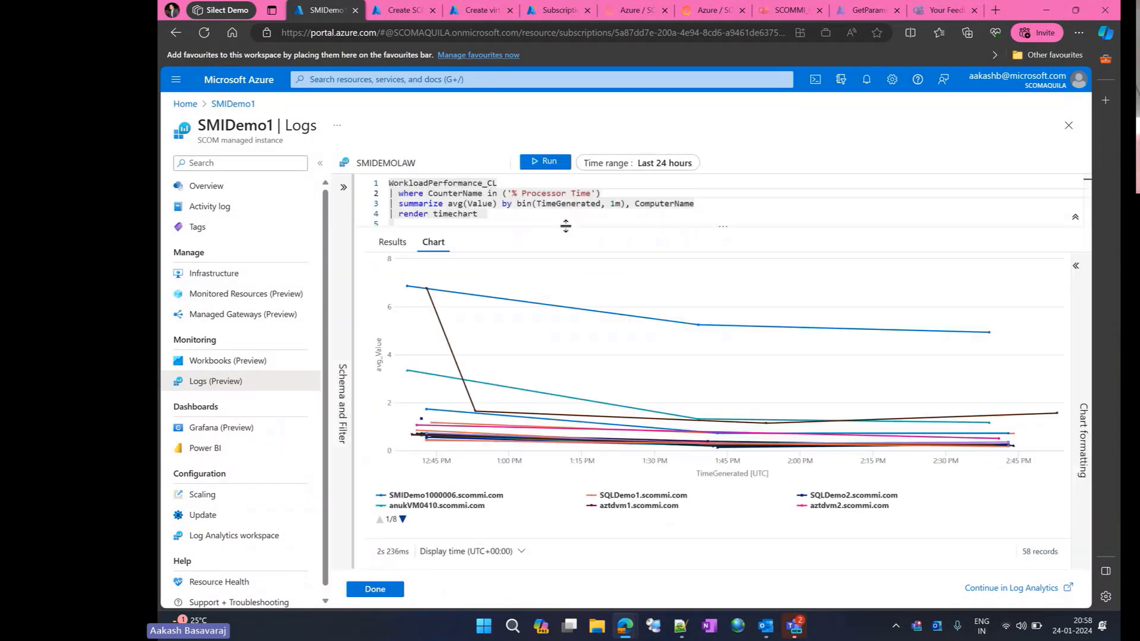
- Inspect individual computers' processor time lines in the chart, toggling the aztdvm1.scommi.com series off and on
mouse_move(461, 299)
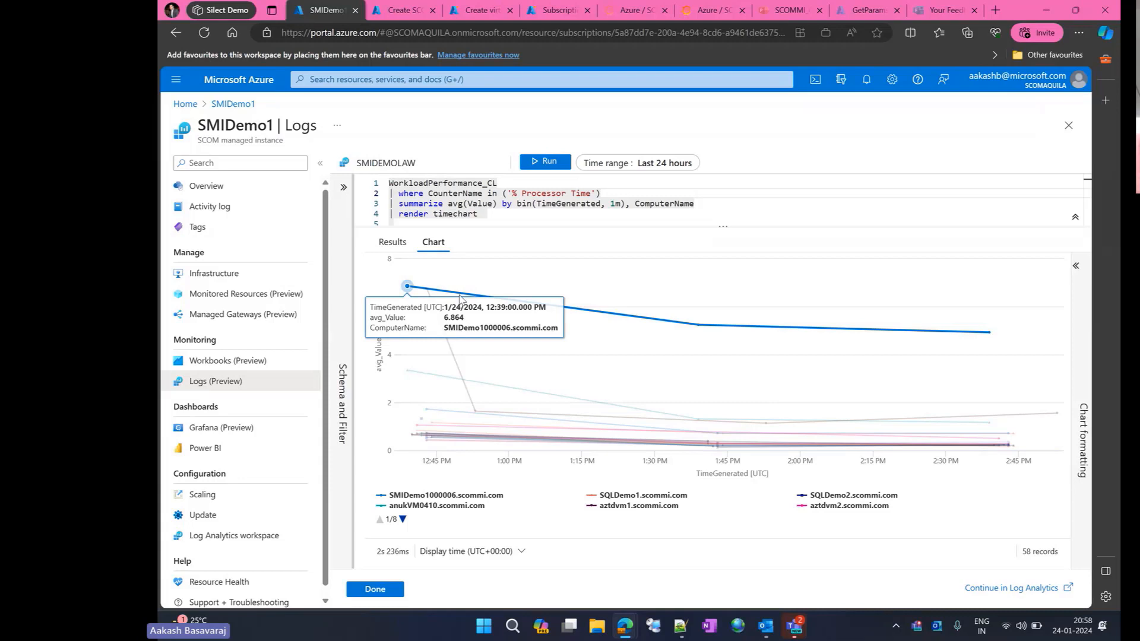
mouse_move(522, 395)
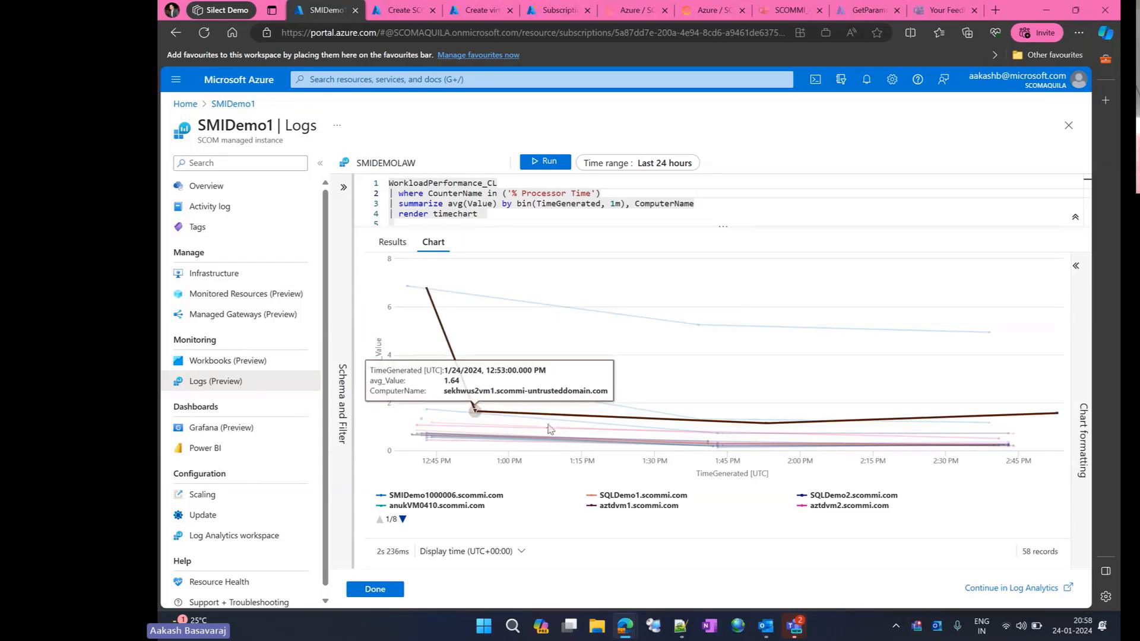
left_click(635, 509)
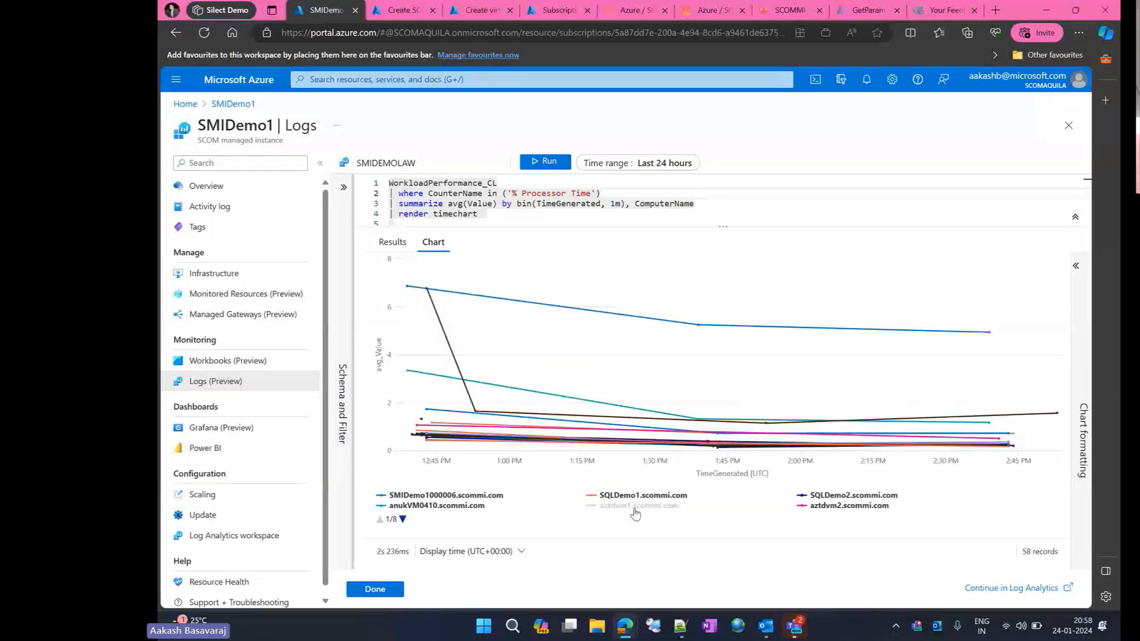
left_click(635, 509)
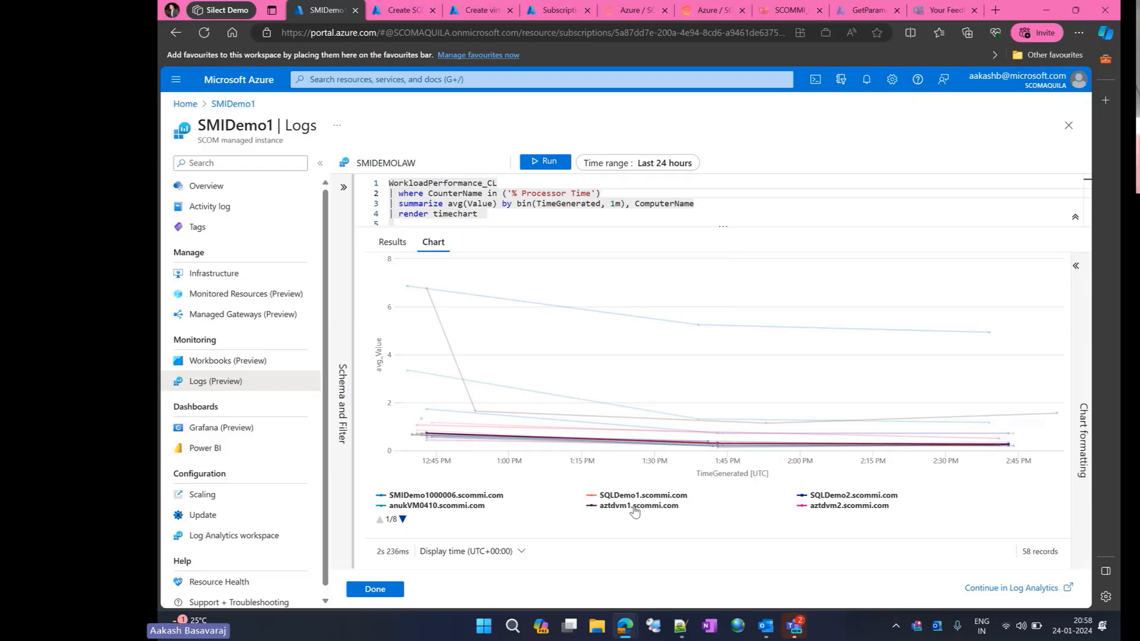
mouse_move(534, 445)
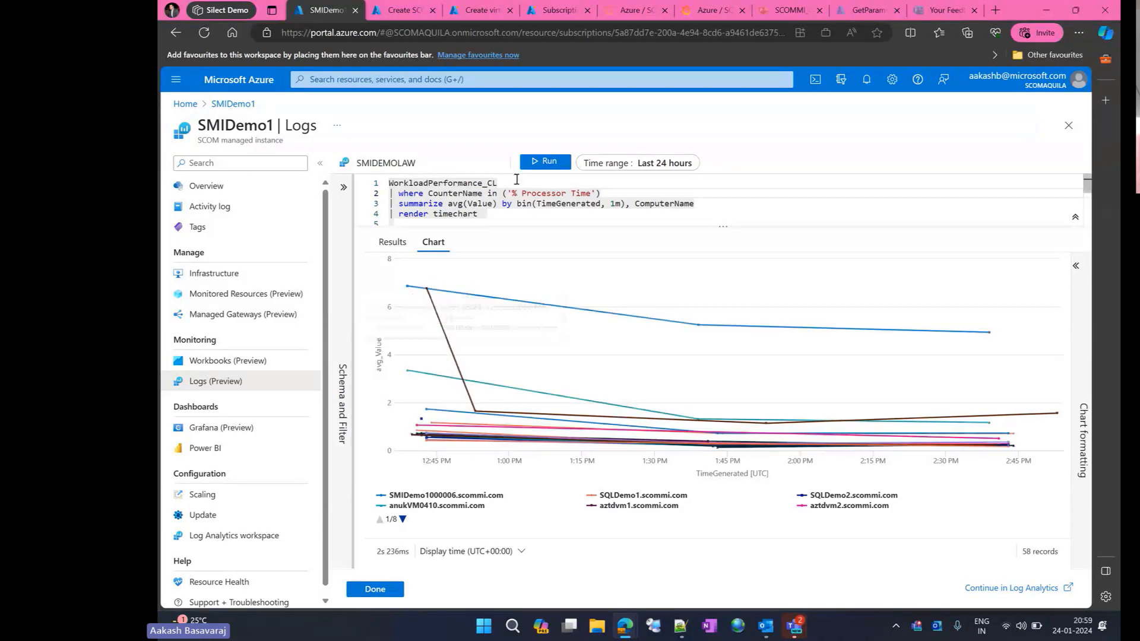
- Run the WorkloadPerformance_CL query for the % Free Space counter as a time chart
scroll(512, 190, "down", 3)
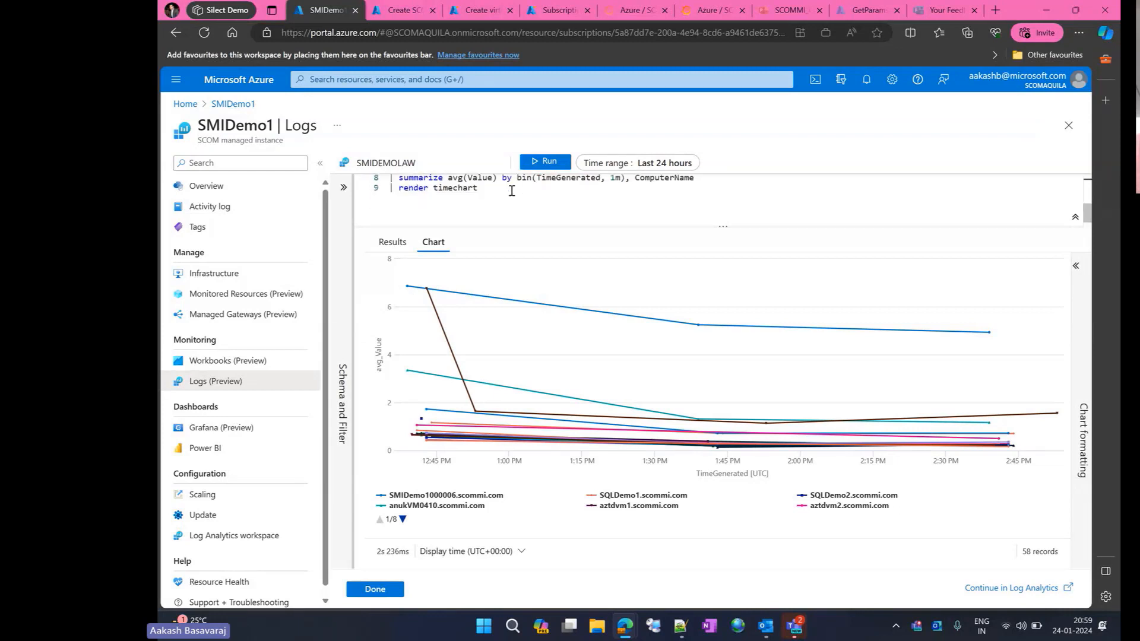
left_click(541, 167)
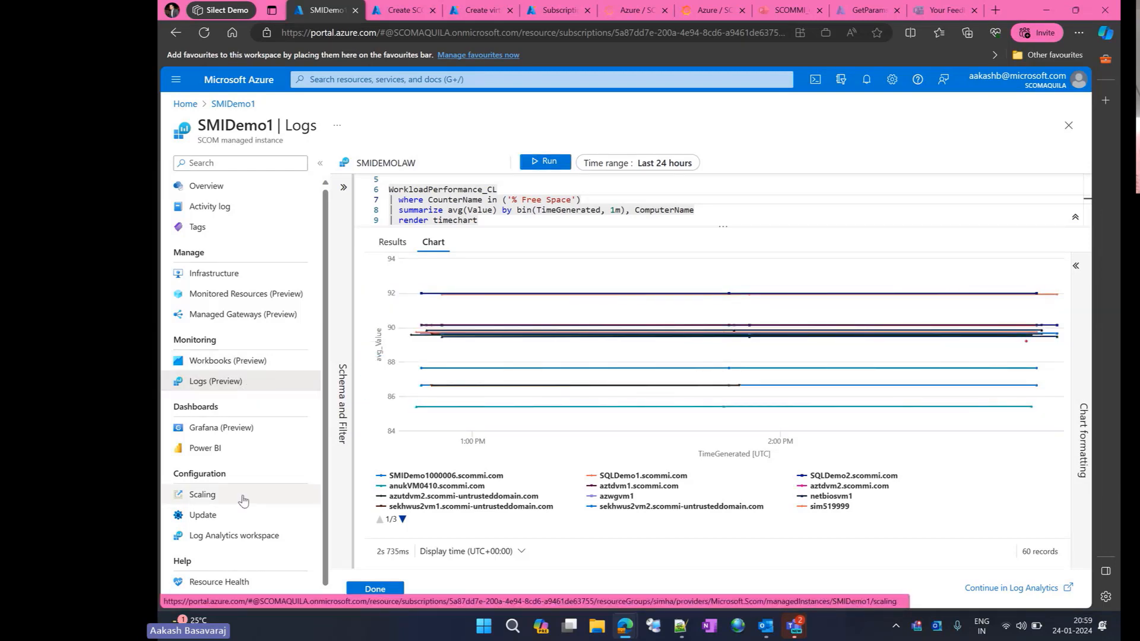
- Review SMIDemo1's connected Log Analytics workspace settings and open the Alerts and Health State workbook
left_click(264, 538)
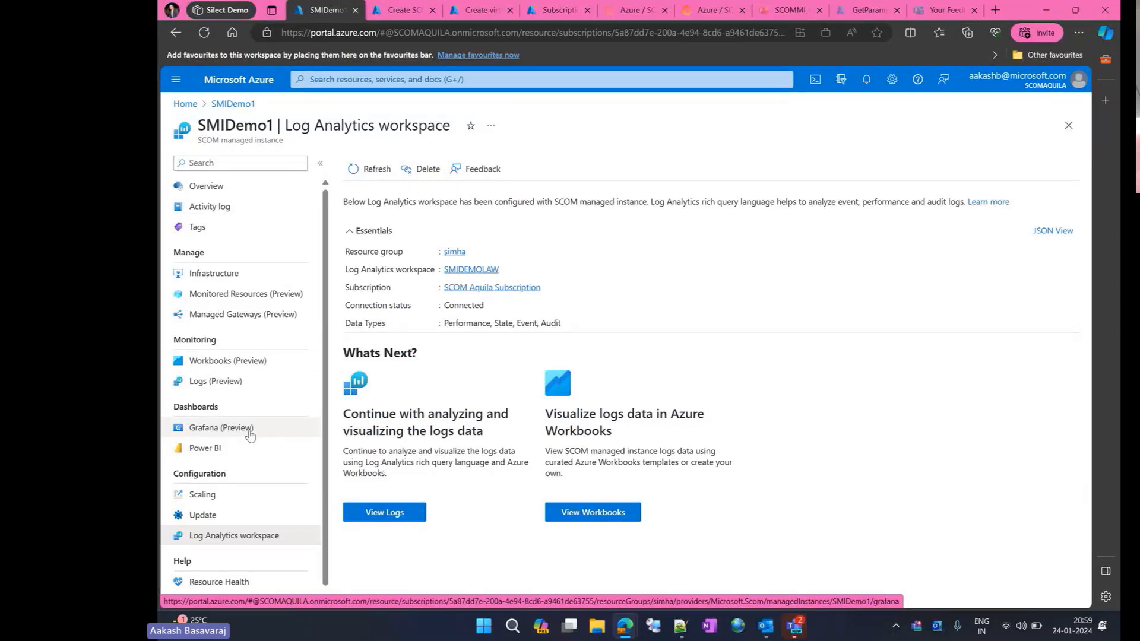
left_click(247, 361)
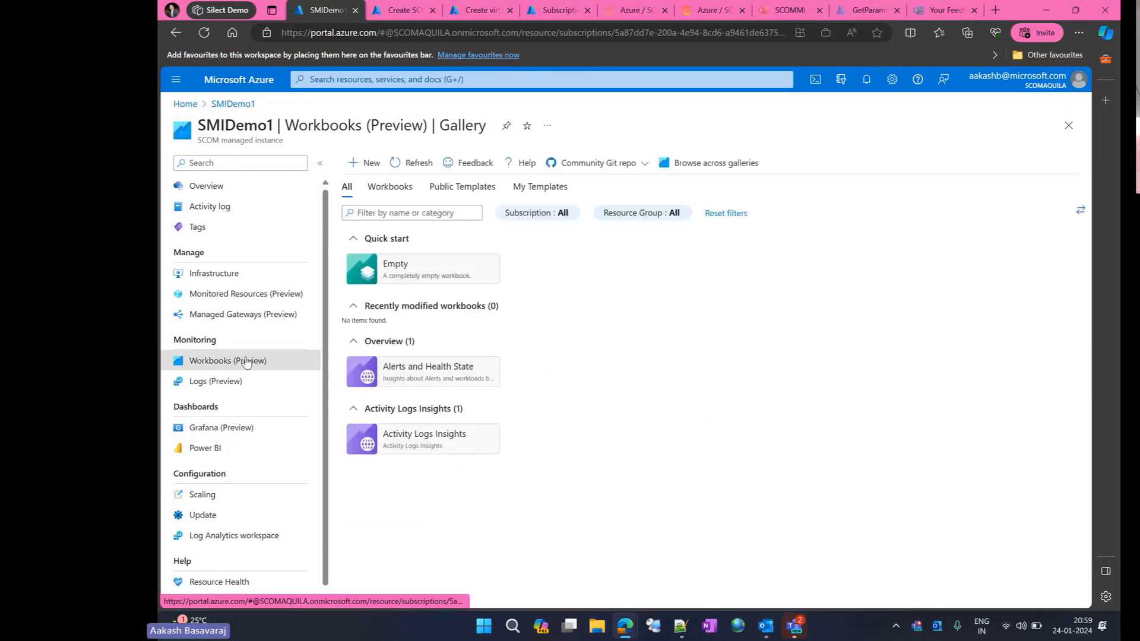
left_click(402, 373)
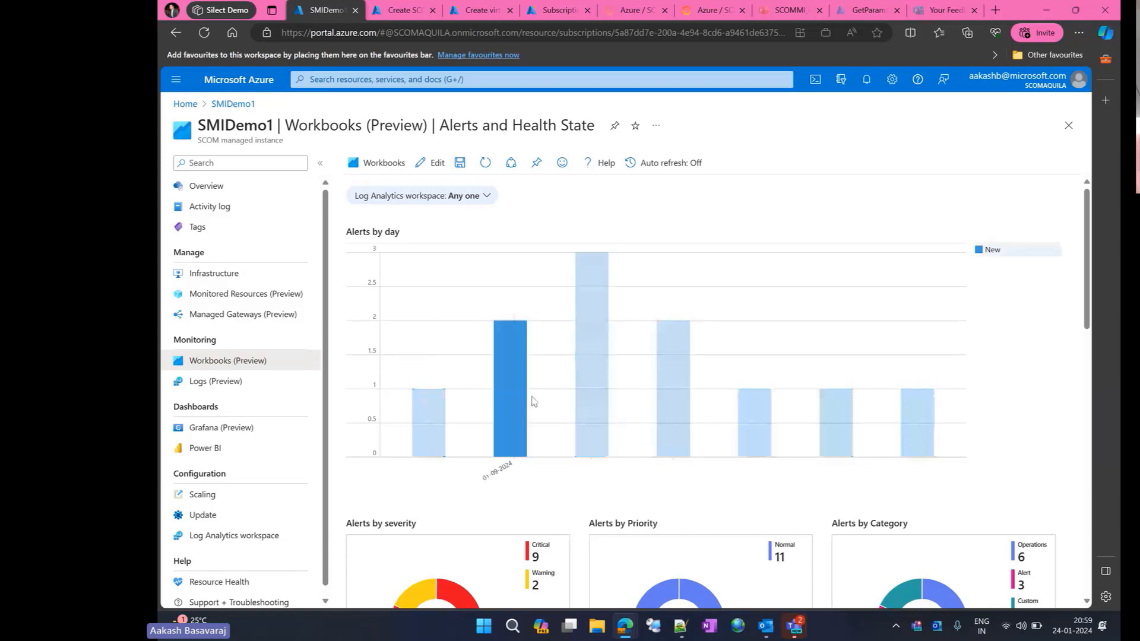
- Examine the Alerts and Health State workbook's alert charts by day, severity, priority and category, the alert-name counts and the VM health states
scroll(629, 478, "down", 3)
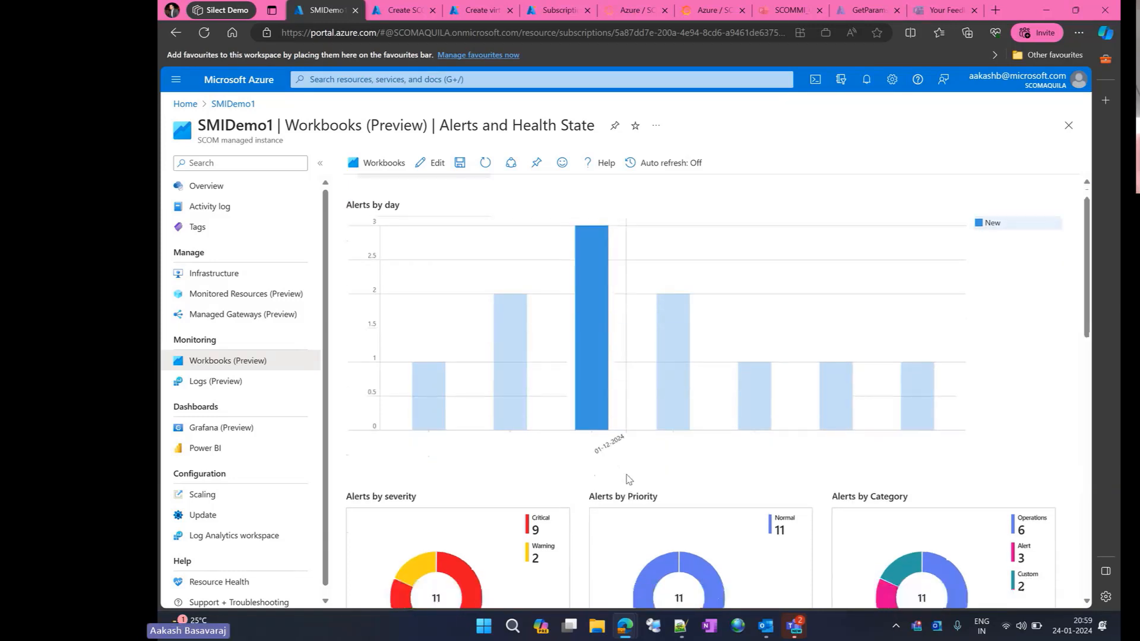
scroll(628, 478, "up", 2)
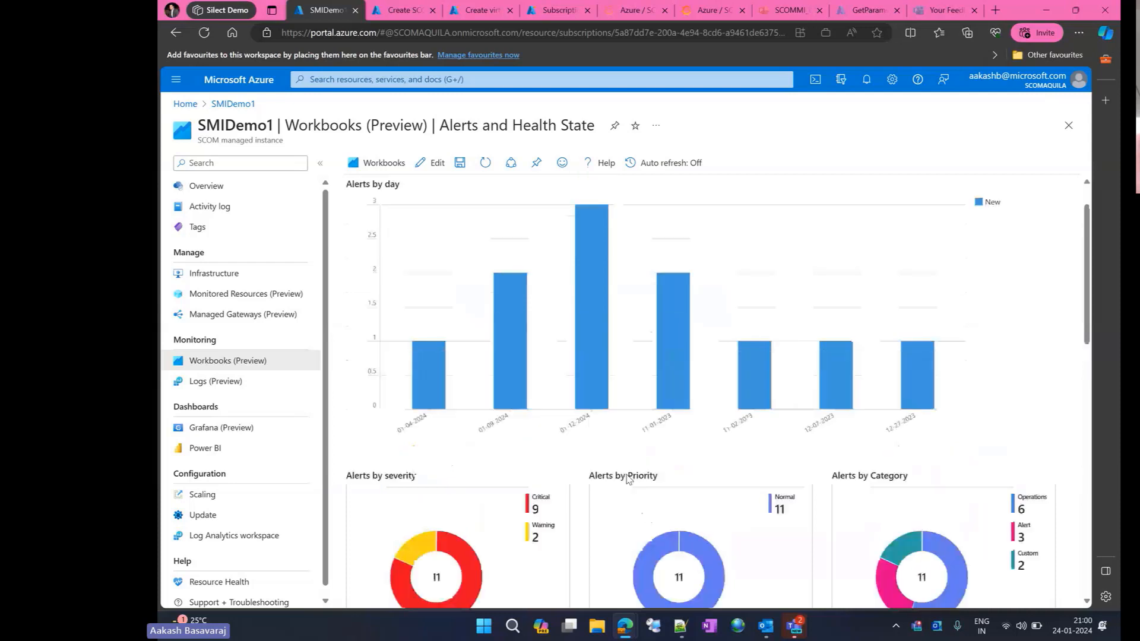
double_click(532, 127)
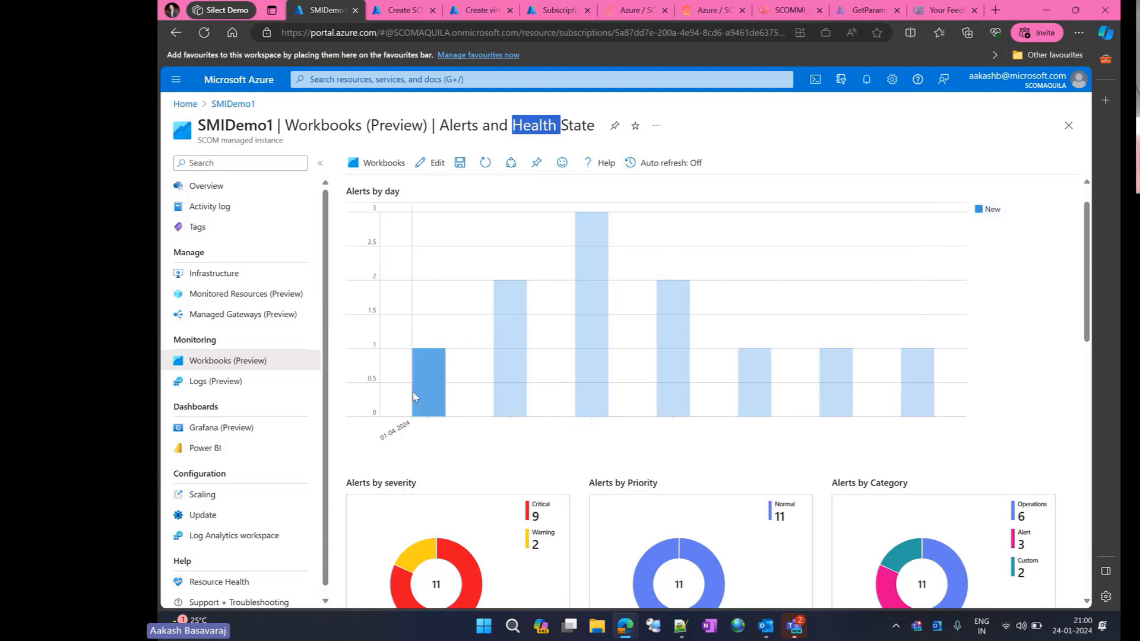
scroll(608, 411, "down", 7)
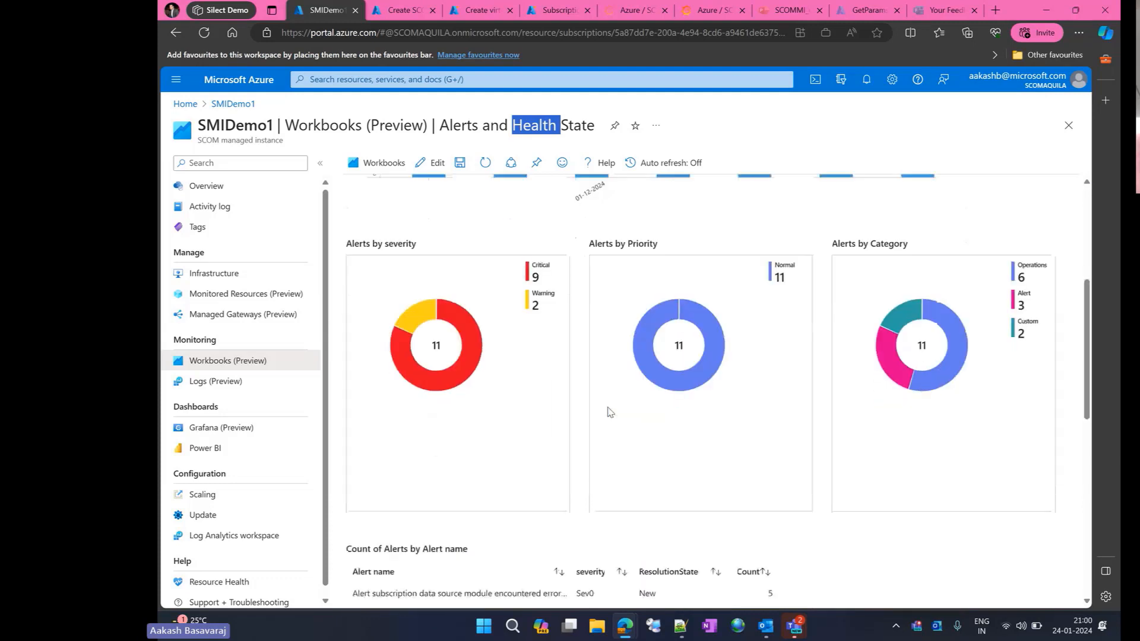
scroll(608, 411, "down", 1)
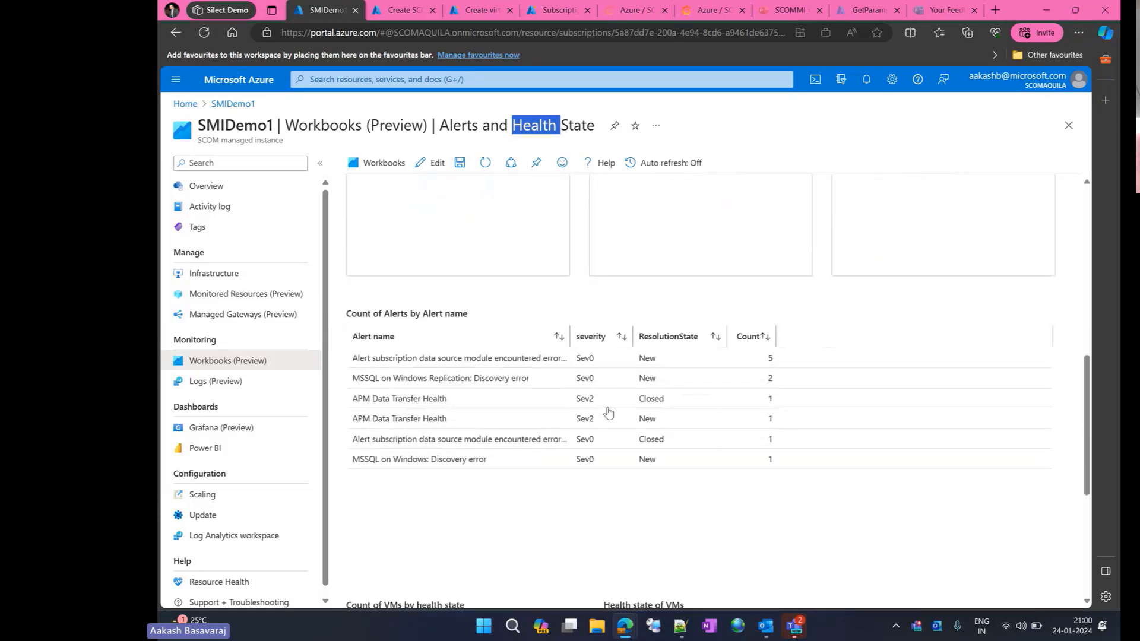
scroll(458, 409, "down", 5)
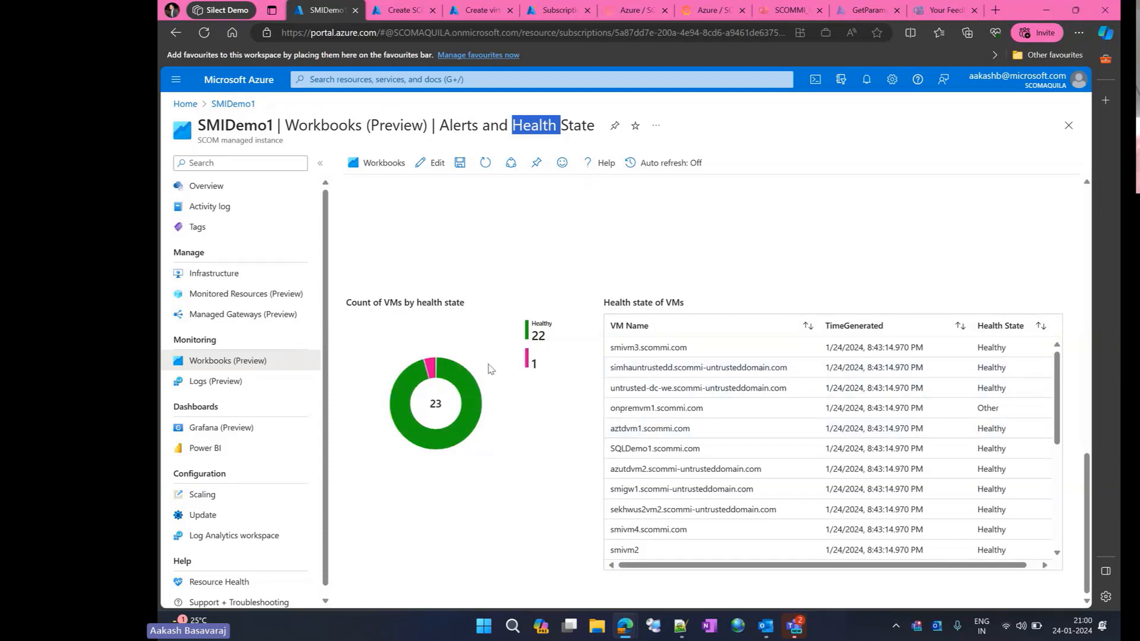
scroll(521, 423, "up", 10)
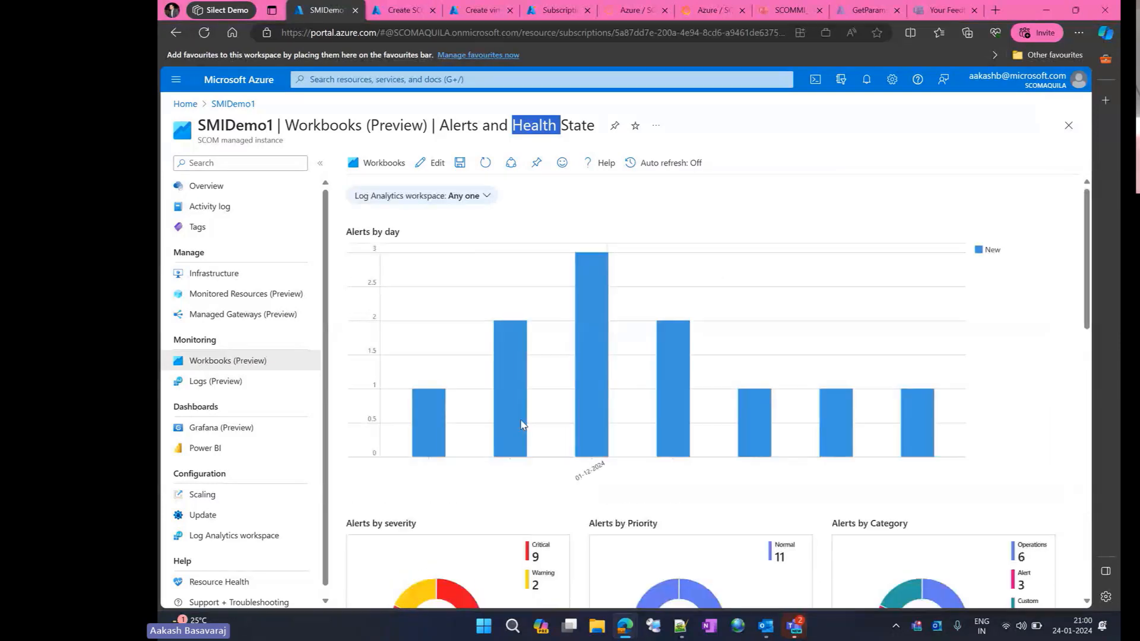
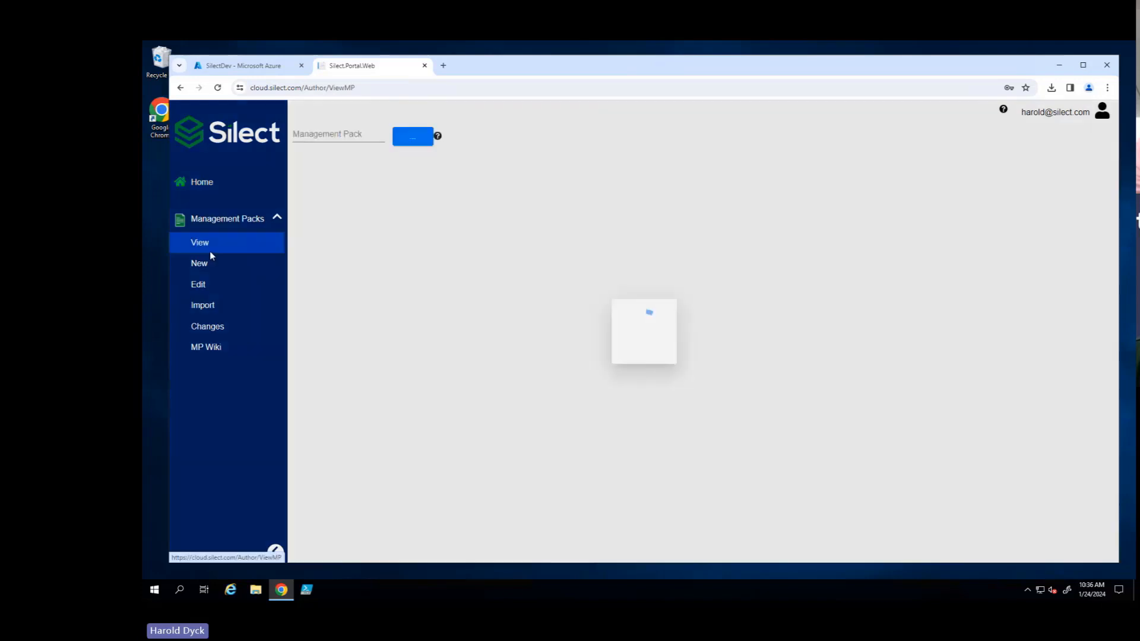
- Browse the management pack store's Sealed folder and look through the Microsoft Corporation packs
left_click(410, 139)
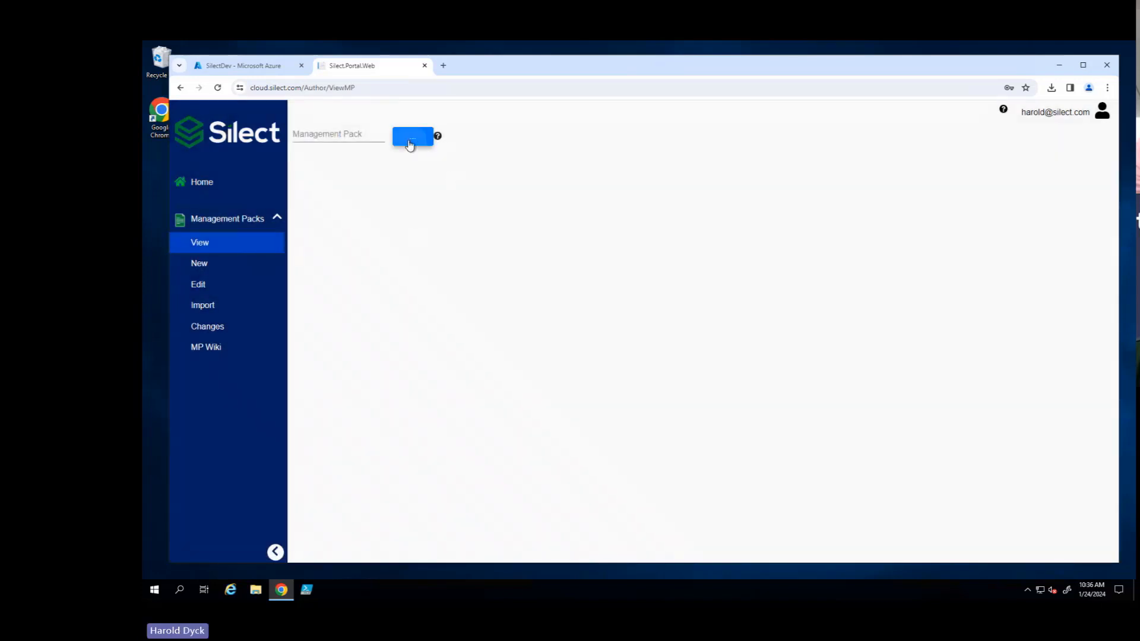
left_click(361, 188)
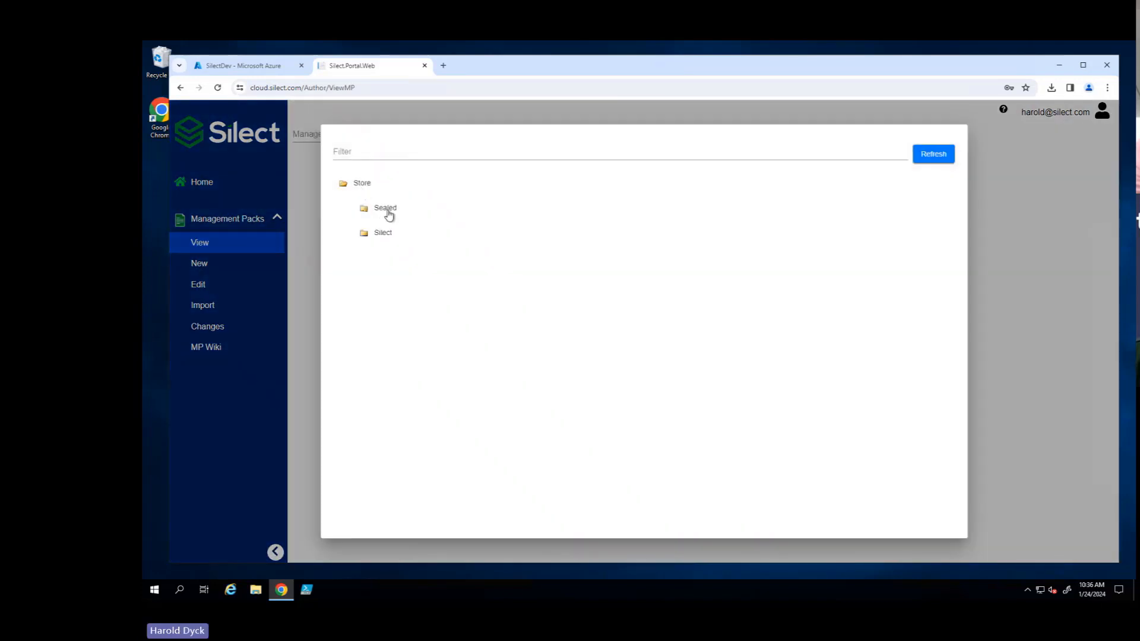
left_click(386, 210)
left_click(416, 233)
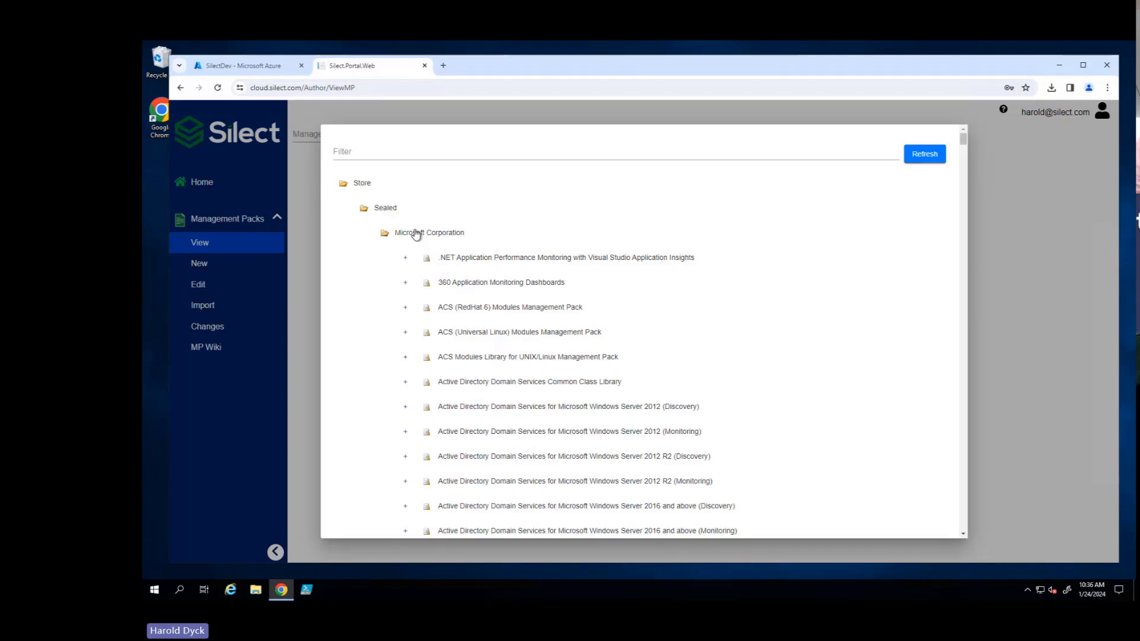
left_click(416, 232)
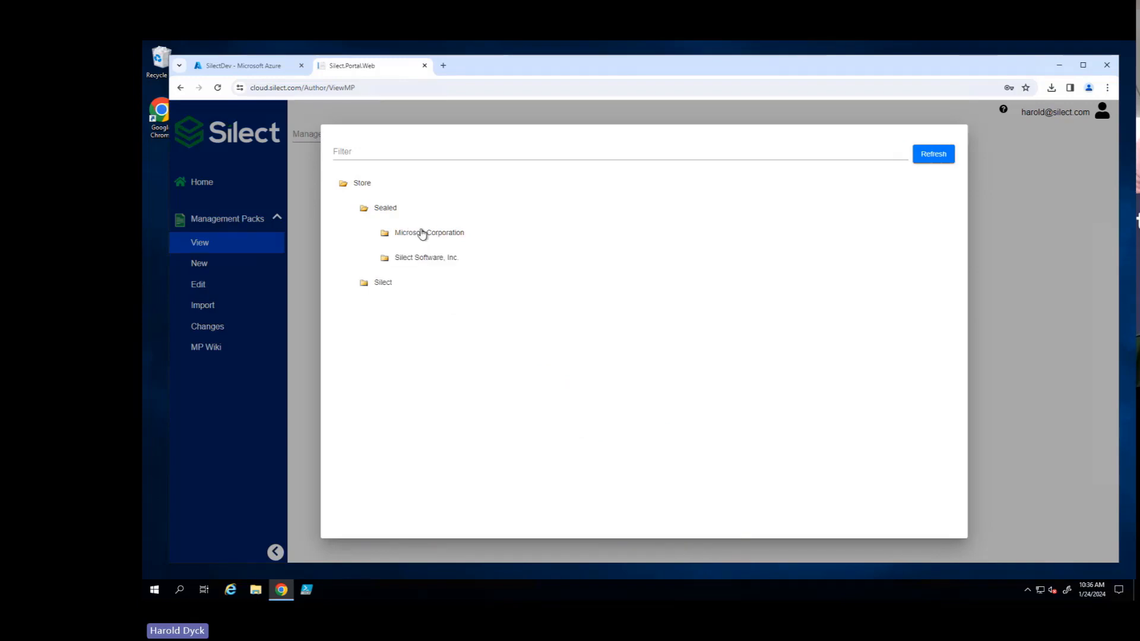
- View the Microsoft SQL Server MP Overrides pack from the Silect\SilectDev folder and examine its overrides' columns
left_click(385, 283)
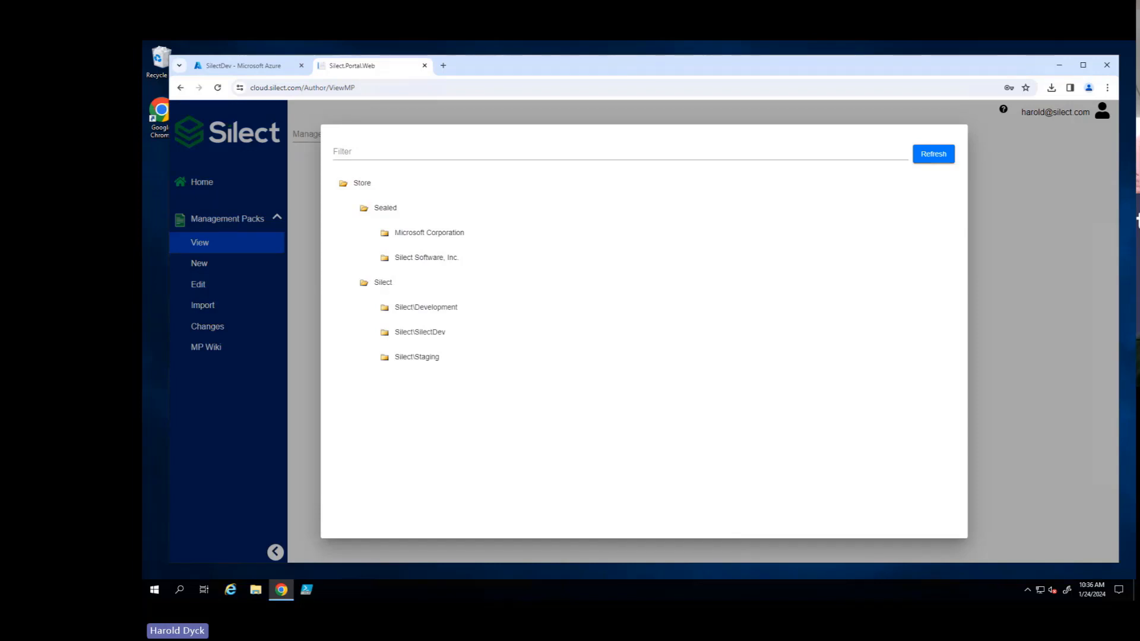
left_click(432, 334)
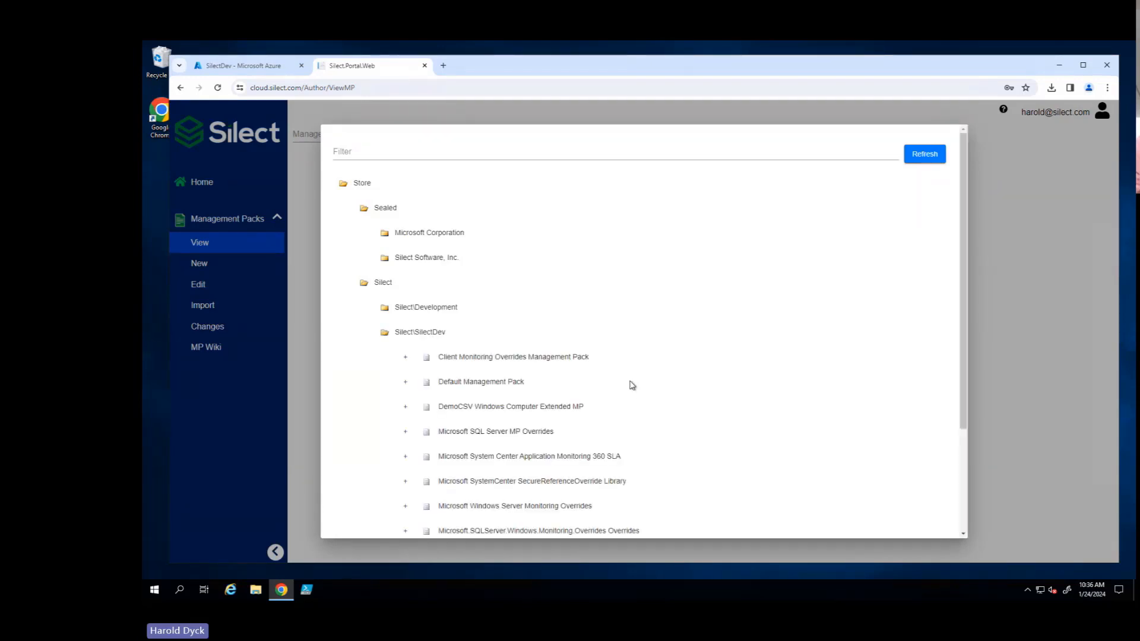
scroll(630, 383, "down", 2)
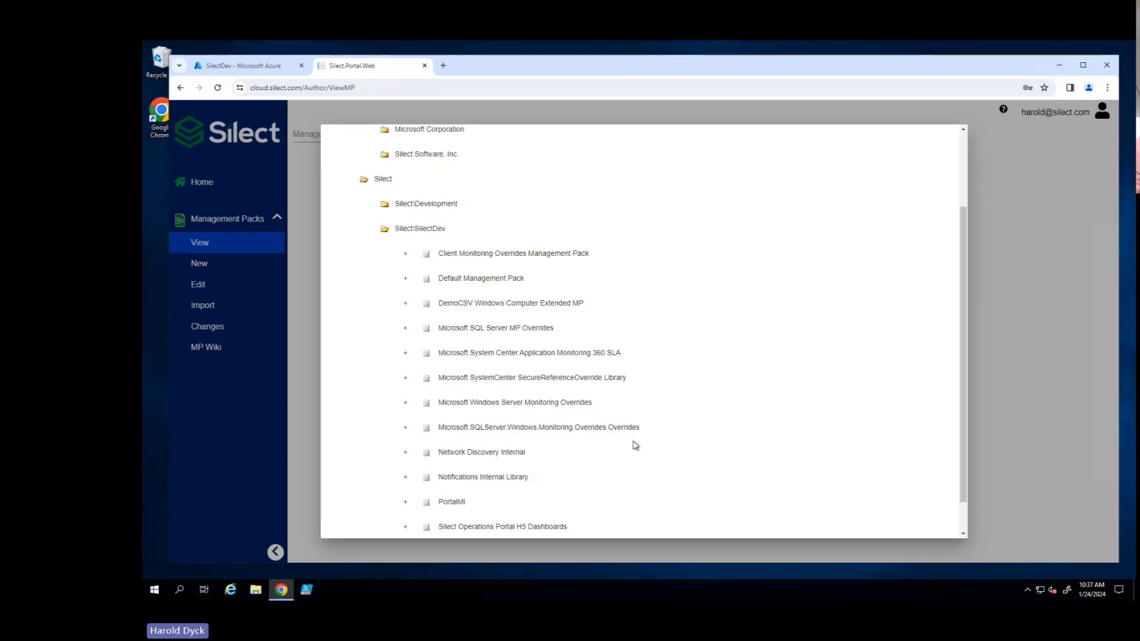
left_click(495, 329)
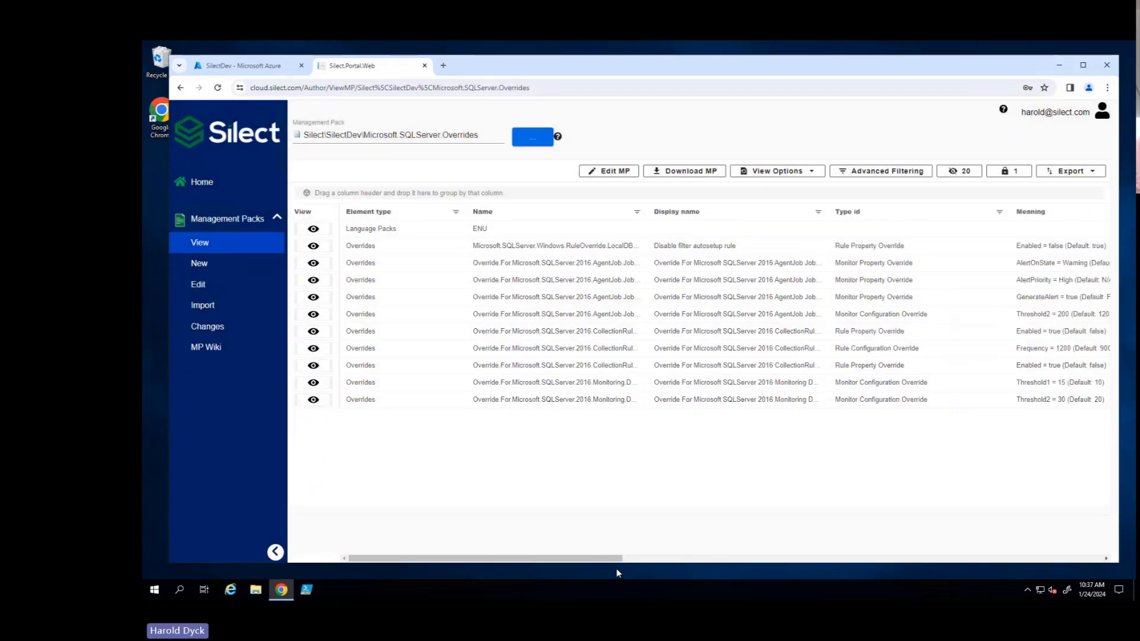
left_click_drag(615, 558, 651, 564)
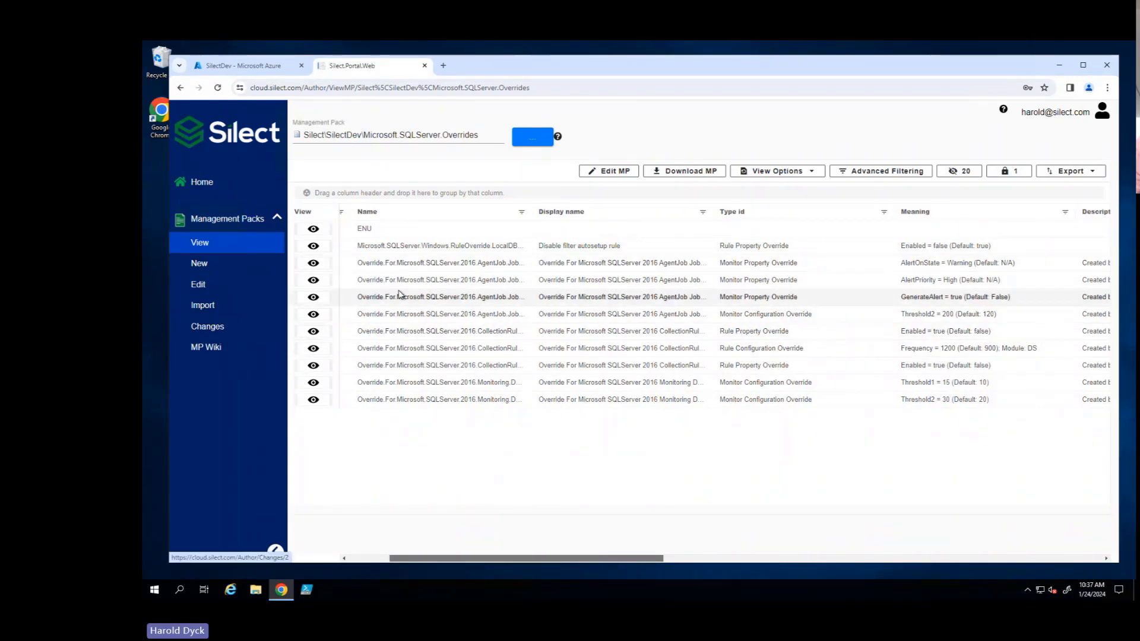
- Open the SQL Server overrides pack for editing and inspect the Alert Priority override's value choices without saving
left_click(609, 171)
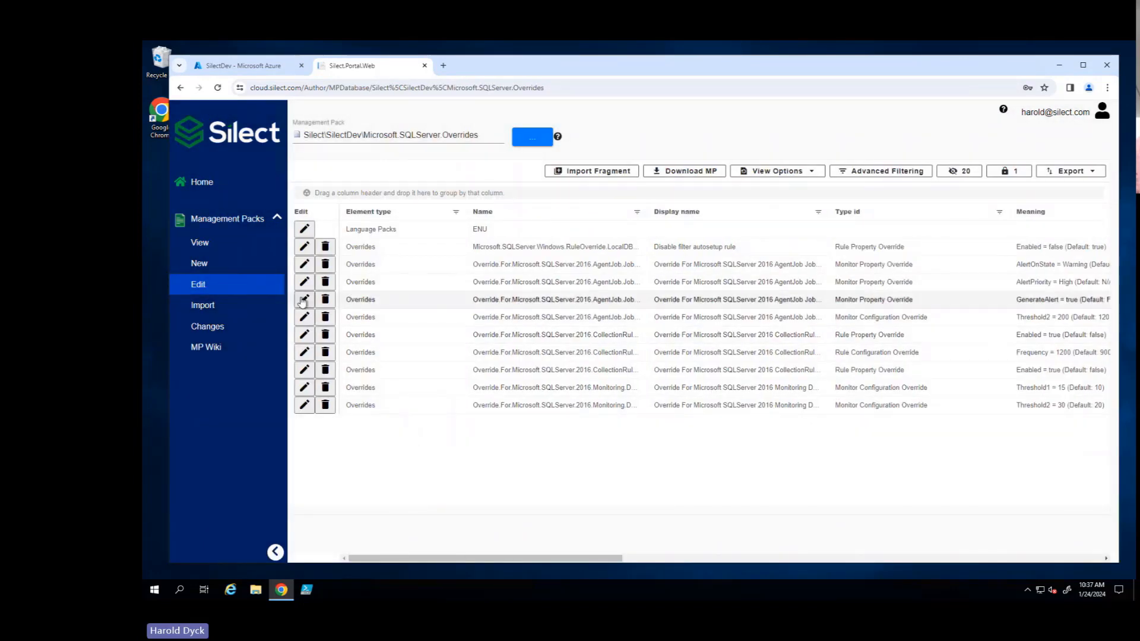
left_click(304, 281)
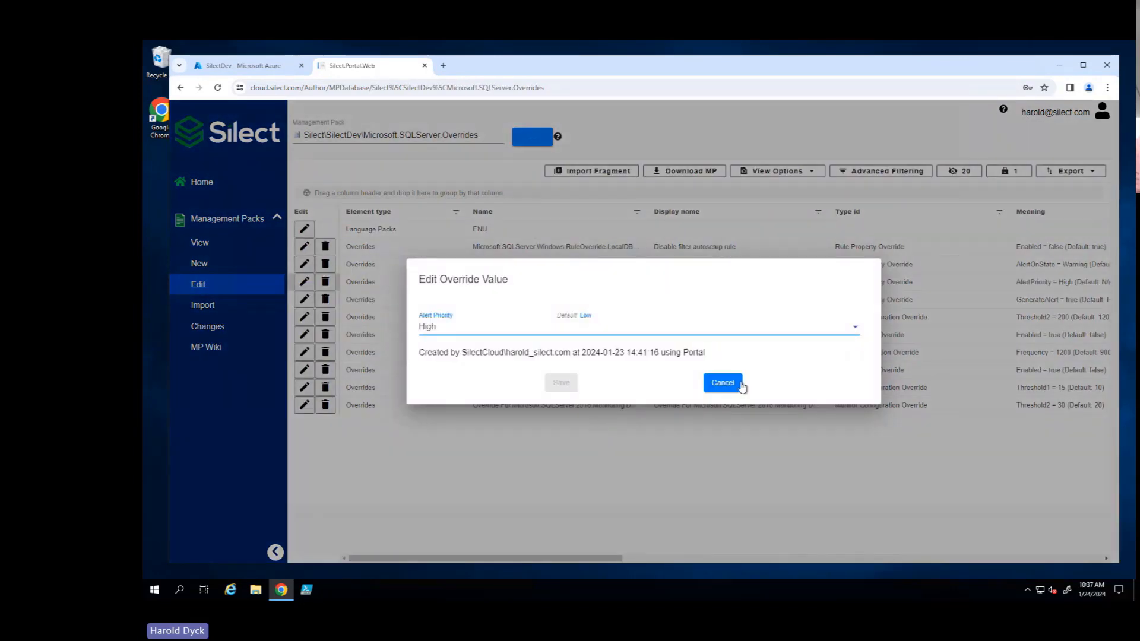
left_click(772, 331)
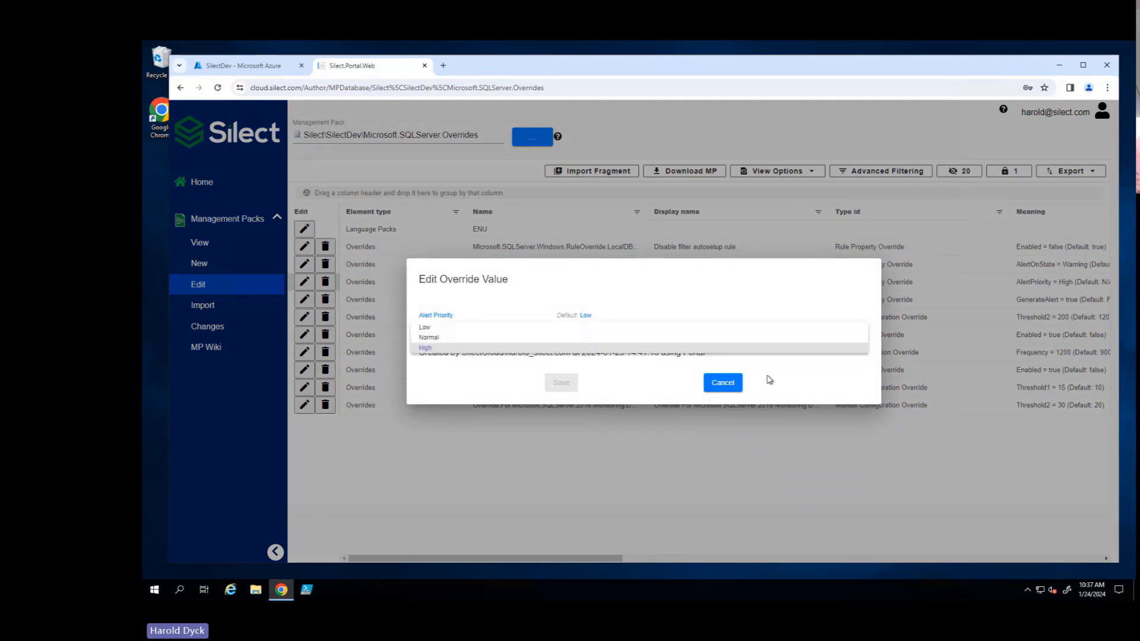
left_click(722, 384)
left_click(721, 384)
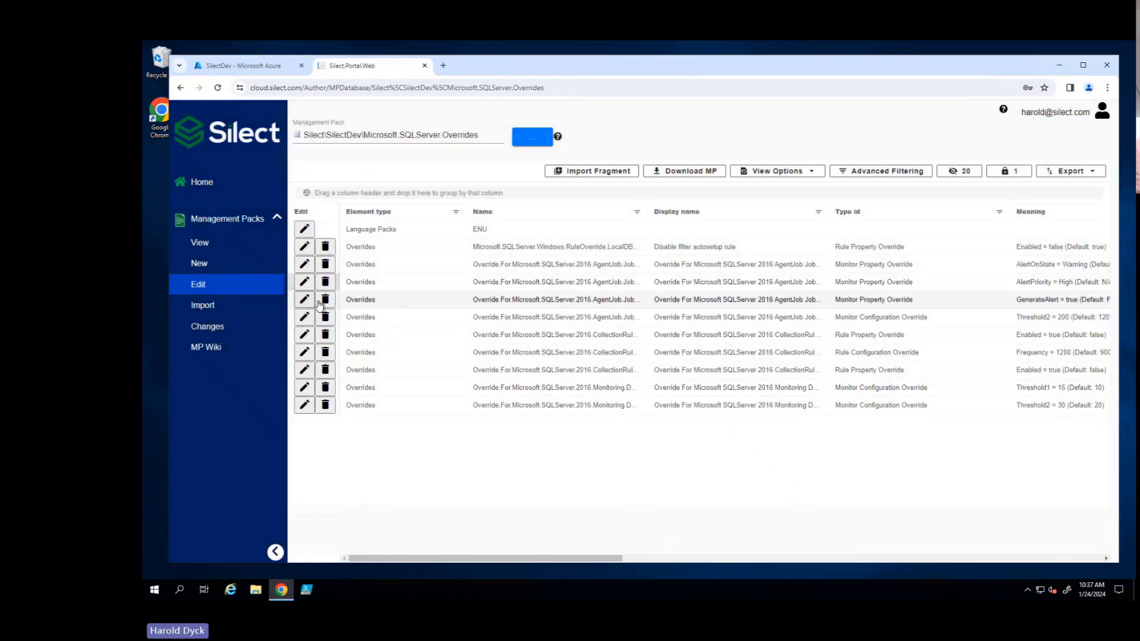
- Delete the SQL Server 2016 AgentJob JobDuration GenerateAlert override and download the management pack
left_click(325, 299)
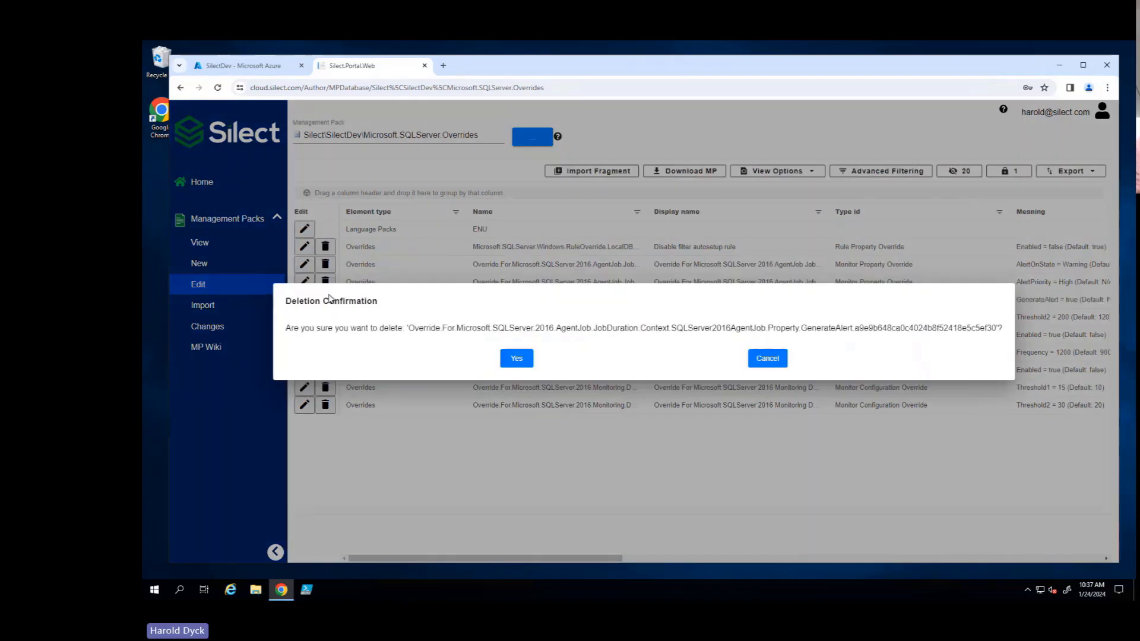
left_click(514, 359)
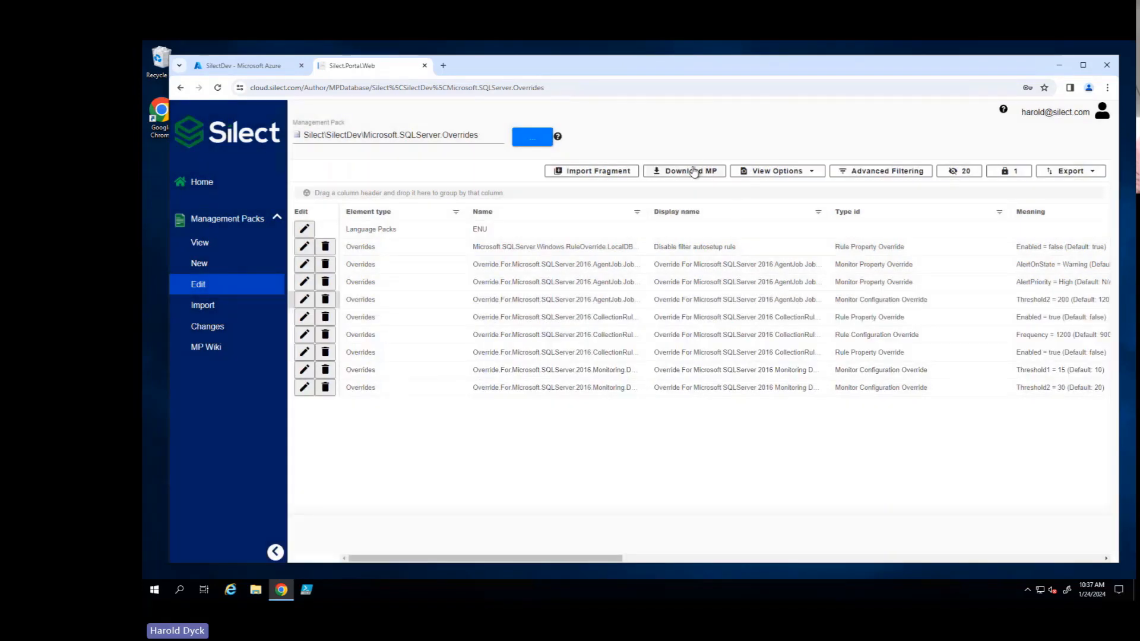
left_click(694, 172)
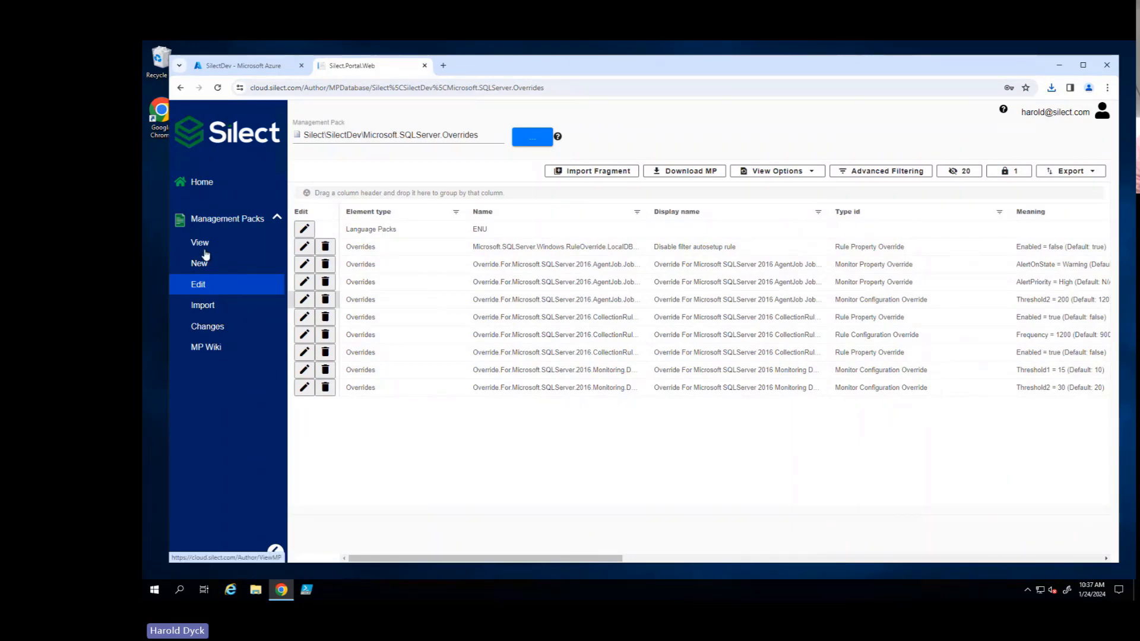
- Open Microsoft's sealed Active Directory Domain Services for Microsoft Windows Server 2016 and above (Monitoring) pack for editing
left_click(534, 139)
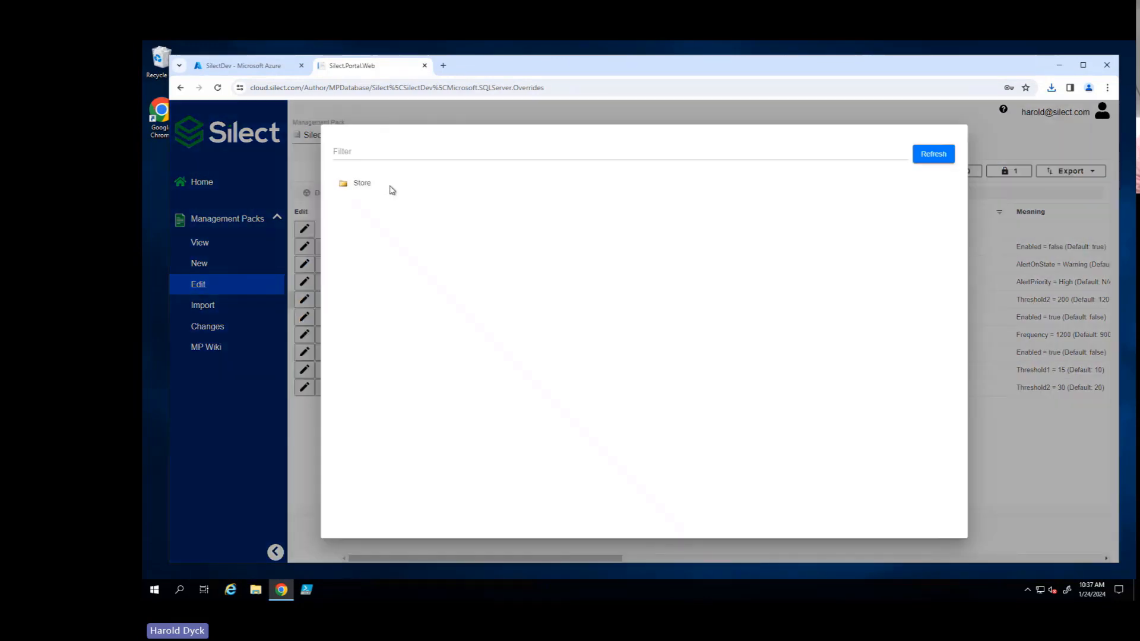
left_click(360, 184)
left_click(387, 209)
left_click(425, 236)
scroll(653, 350, "down", 3)
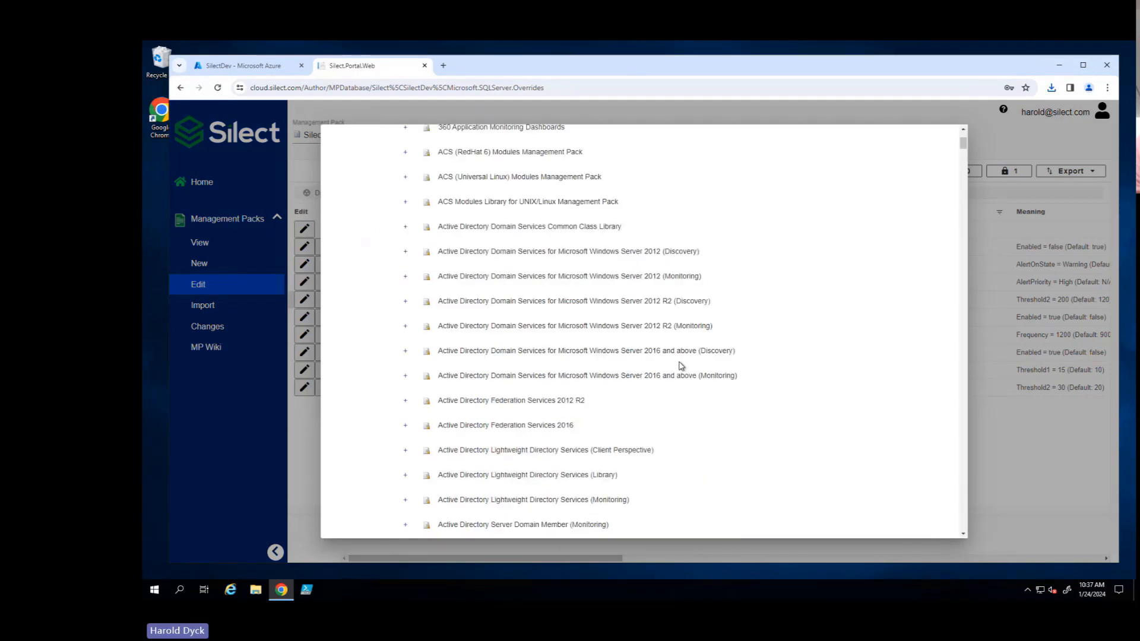
left_click(643, 375)
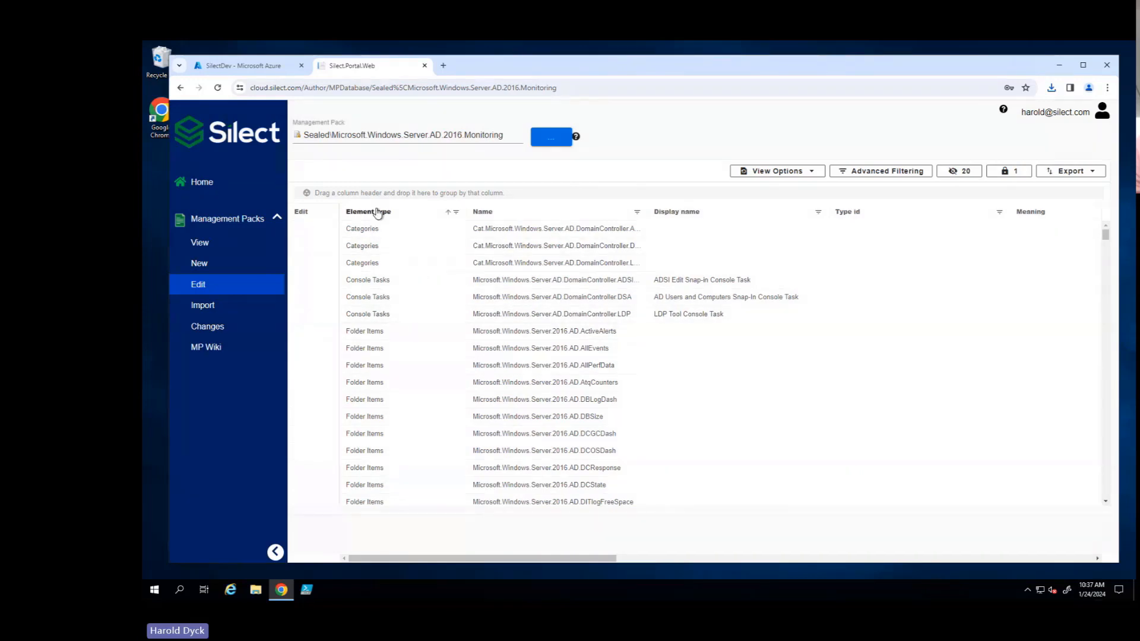
- Group the pack's elements by element type and expand the Monitors group
left_click_drag(378, 212, 387, 196)
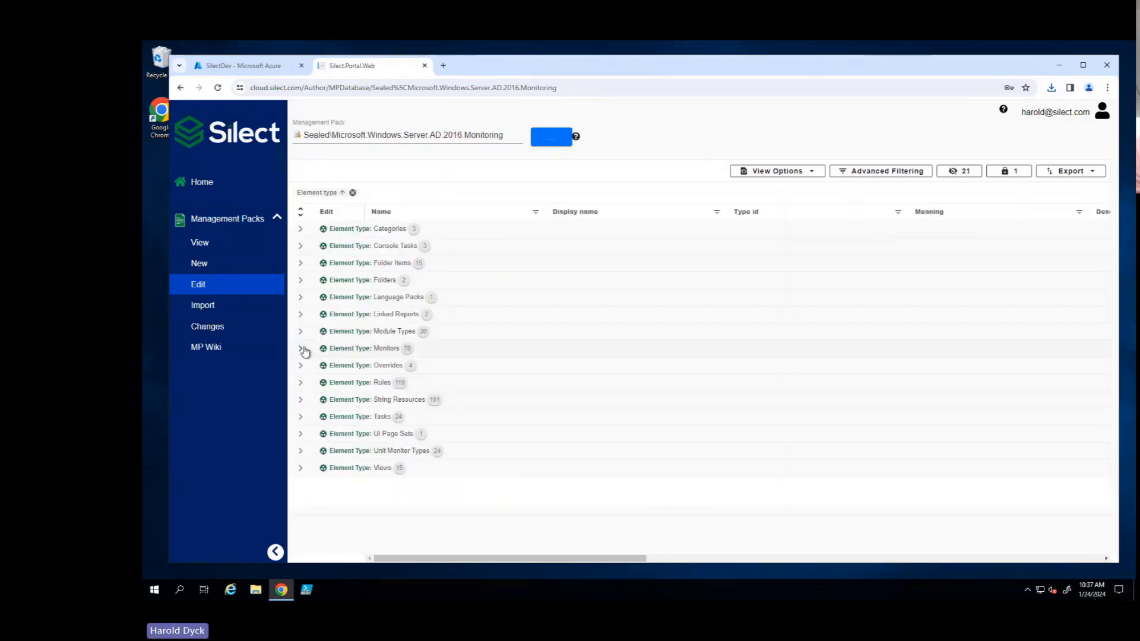
left_click(302, 349)
scroll(678, 388, "down", 2)
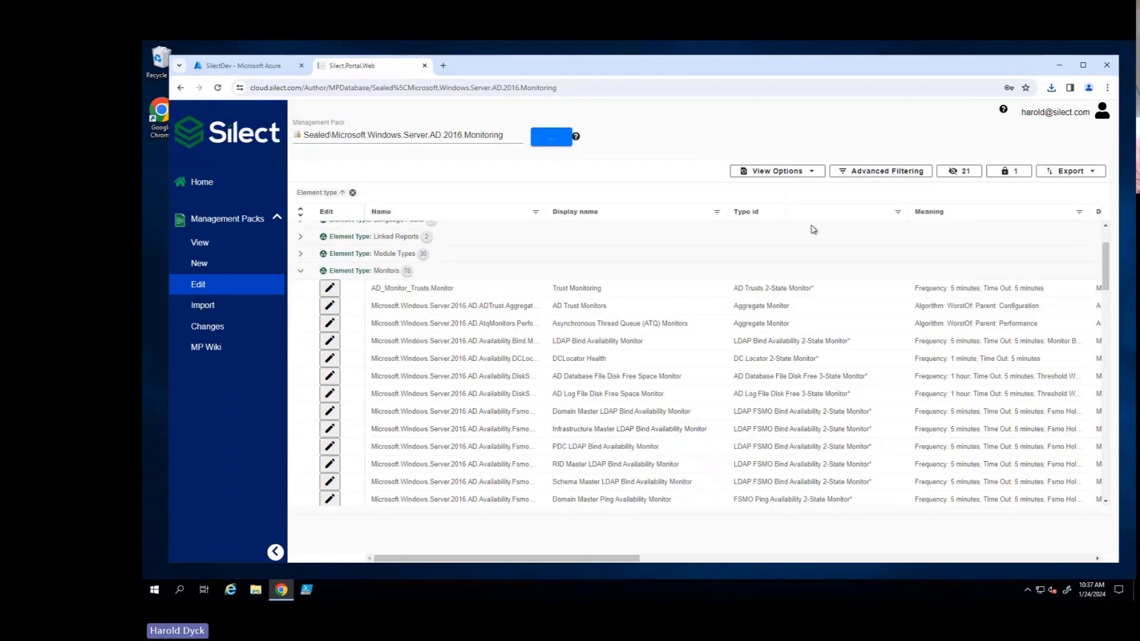
- Review the grid's view options and the advanced filtering dialog without applying a filter
left_click(802, 172)
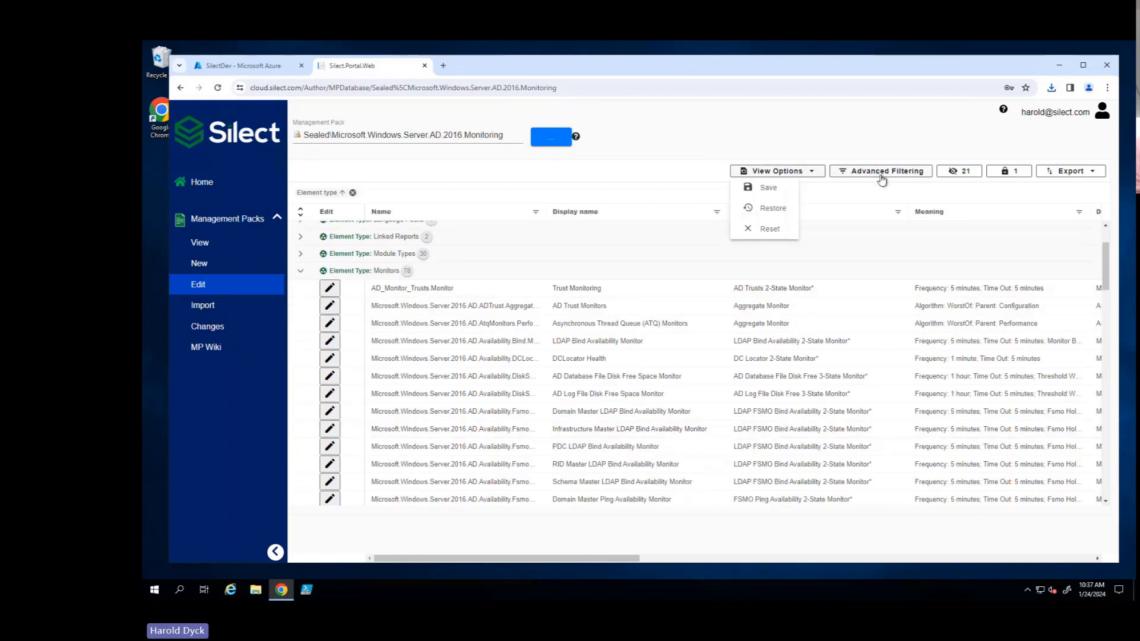
left_click(877, 174)
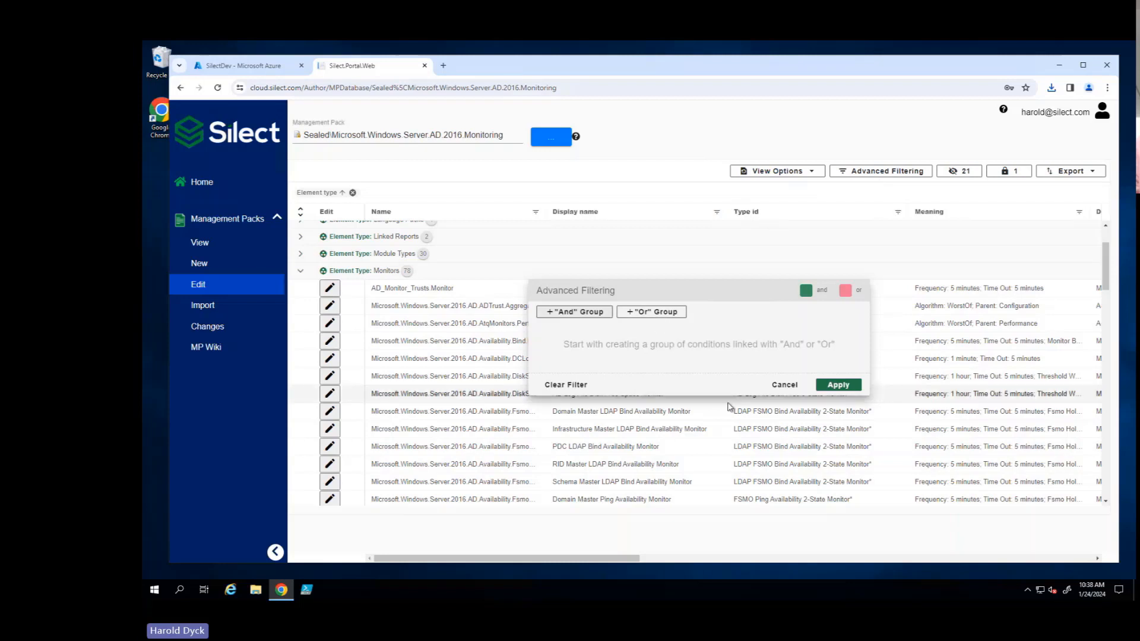
left_click(784, 387)
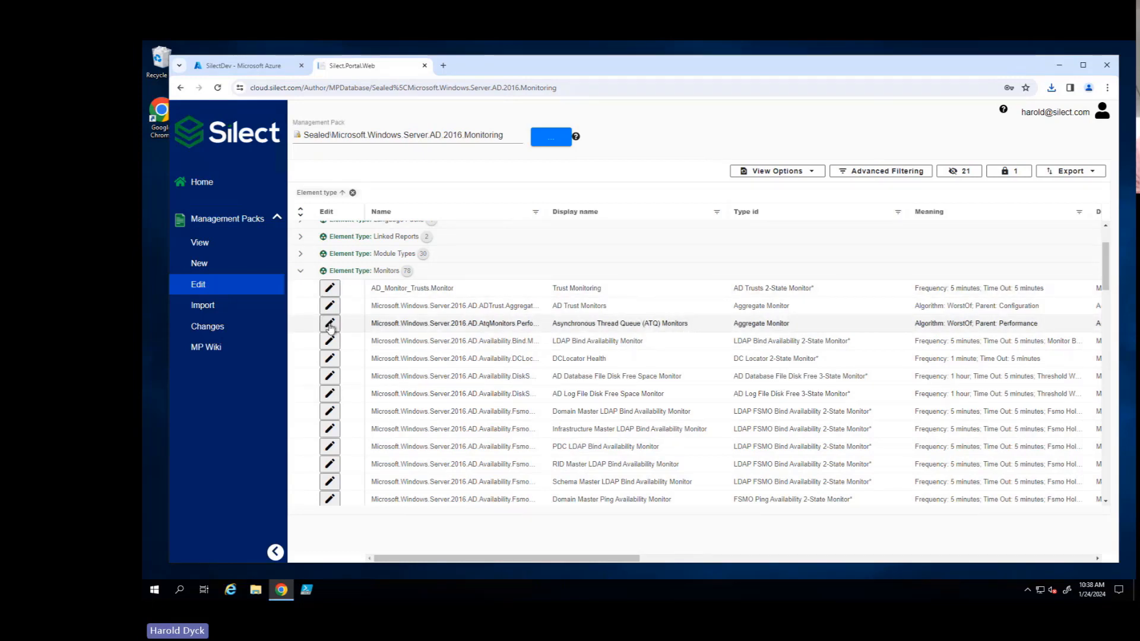
- Start a new management pack named SCOMWebinar with the description "new mp" and the store path Silect\Development
left_click(201, 265)
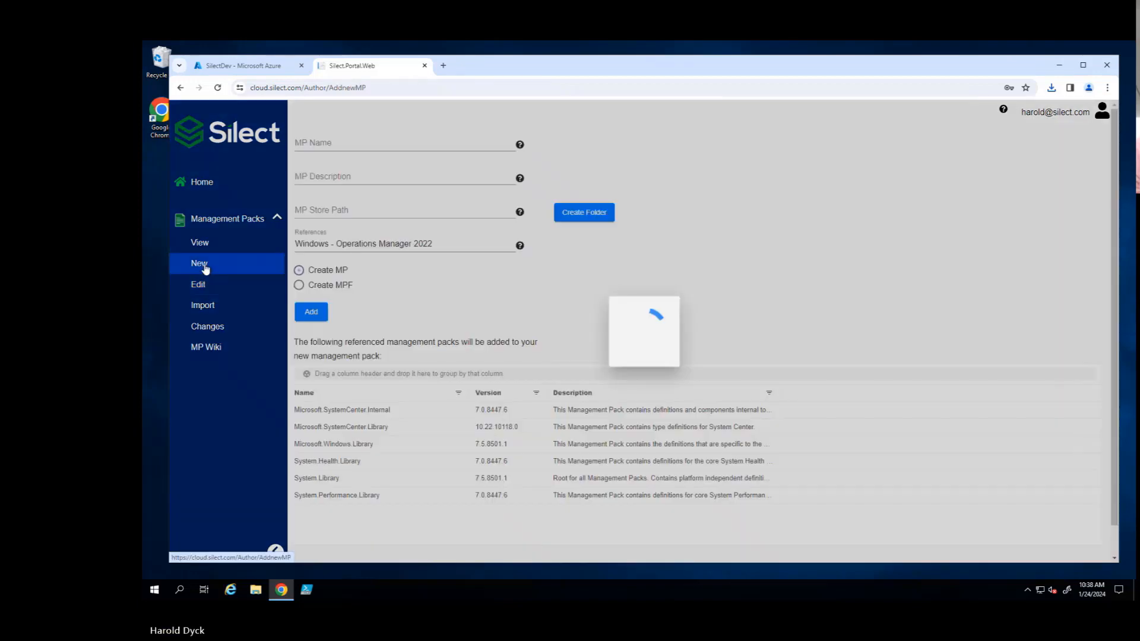
left_click(349, 143)
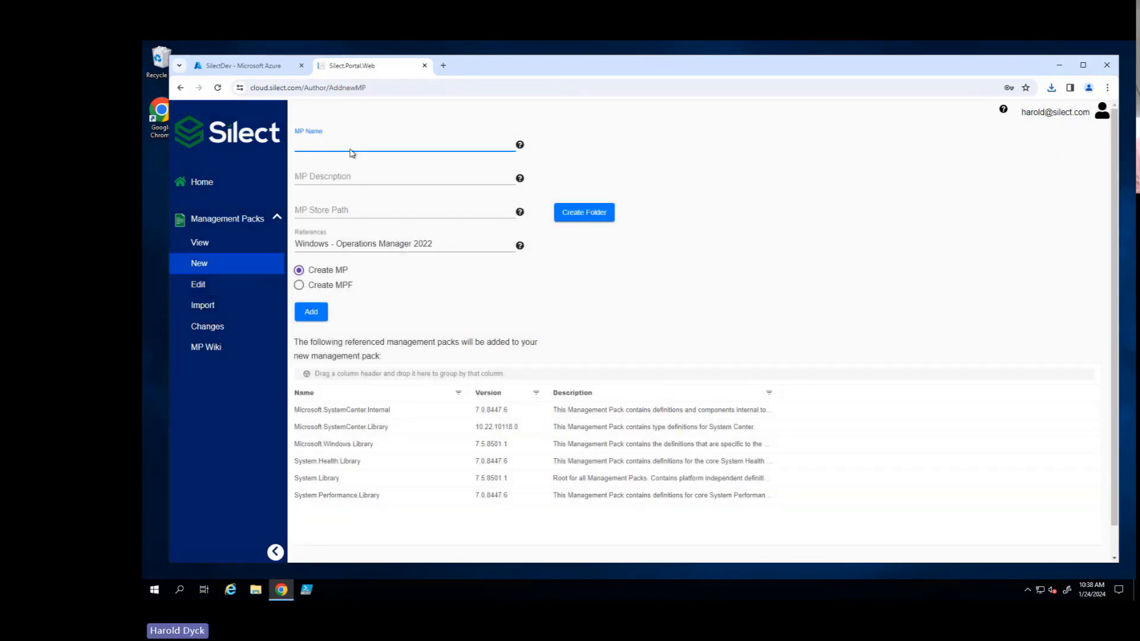
type("SCOMWebinar")
key("Tab")
type("new mp")
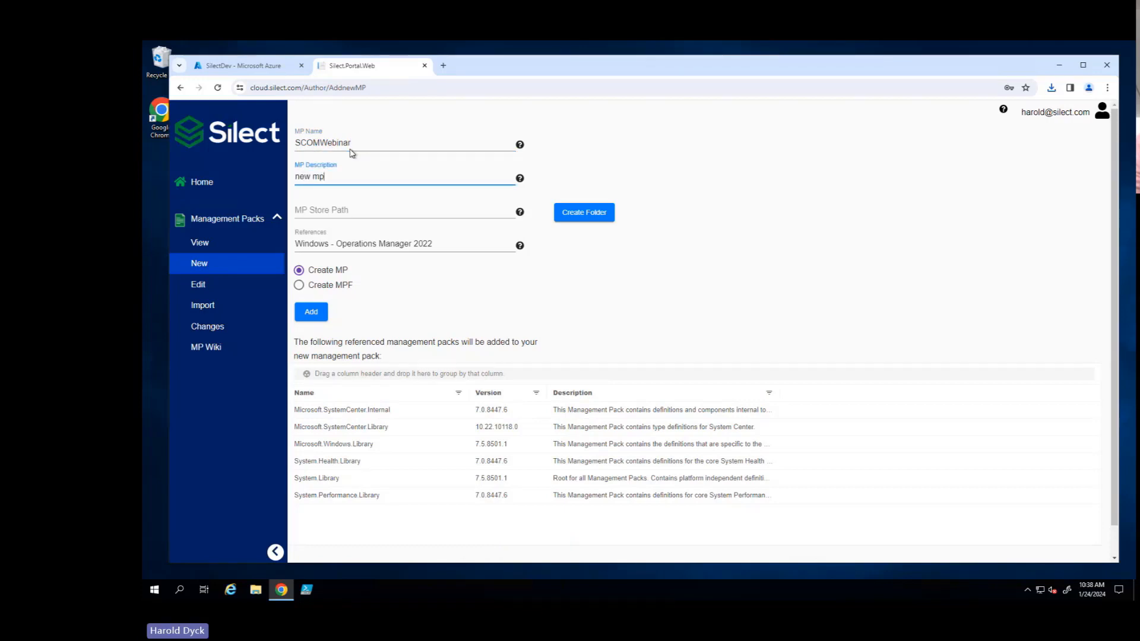
key("Tab")
left_click(352, 262)
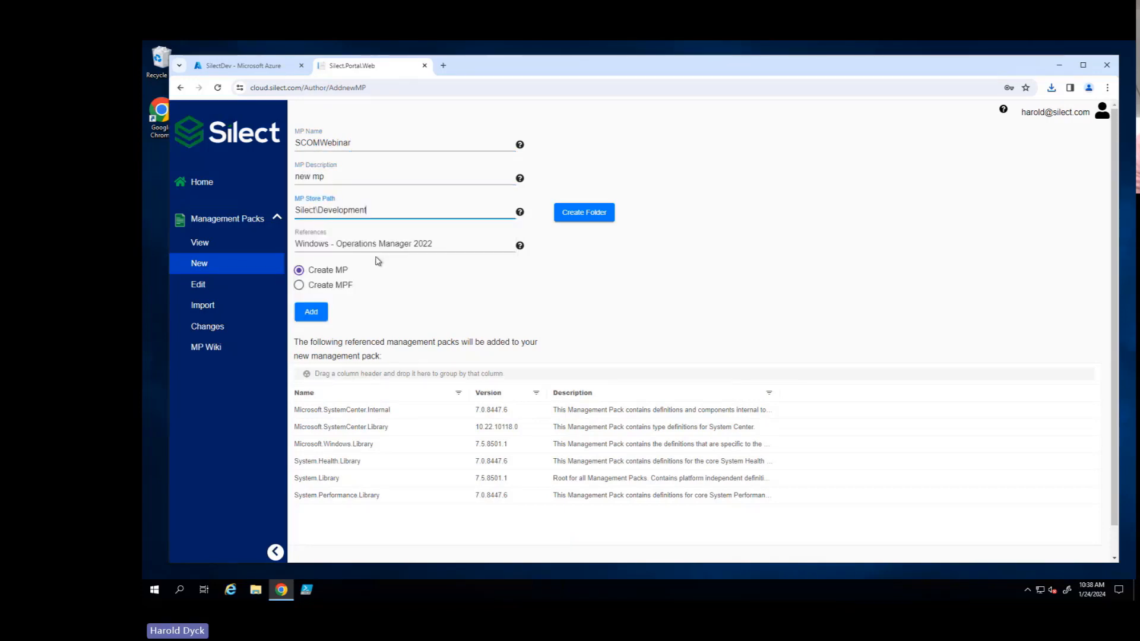
- Review the available reference sets and add the new MP with the Windows - Operations Manager 2022 references
left_click(457, 242)
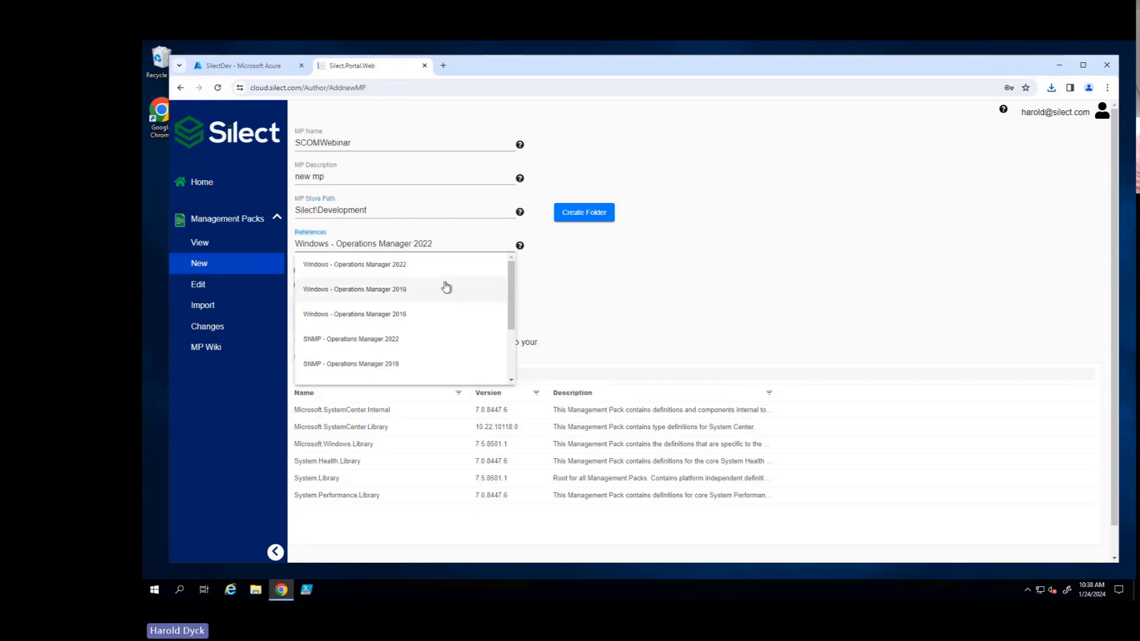
left_click_drag(510, 298, 509, 339)
left_click(580, 290)
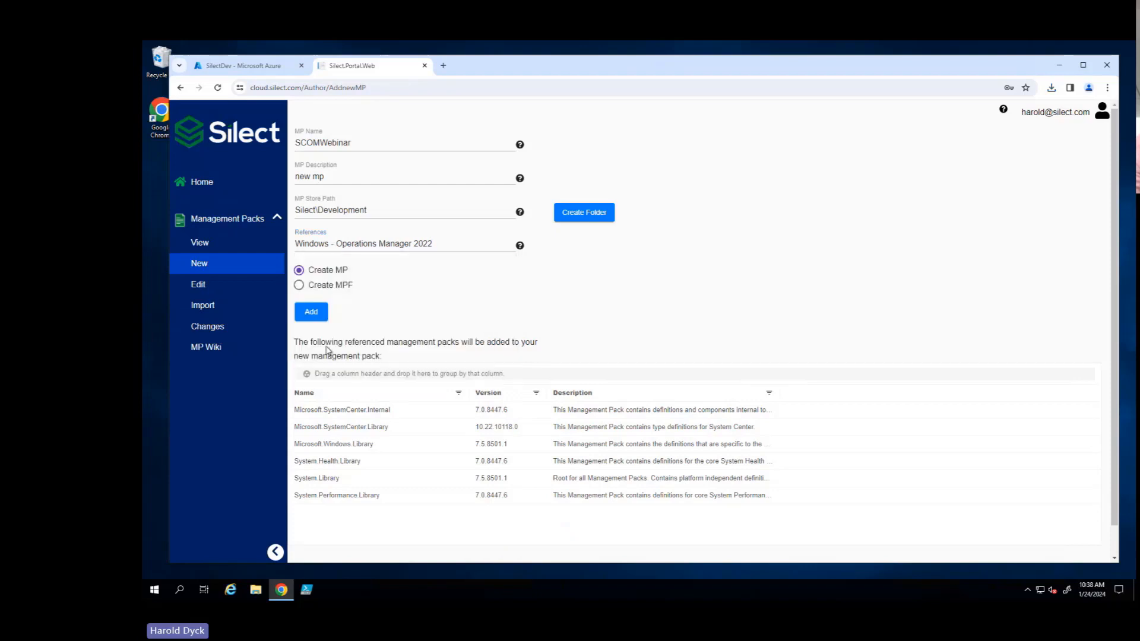
left_click(301, 315)
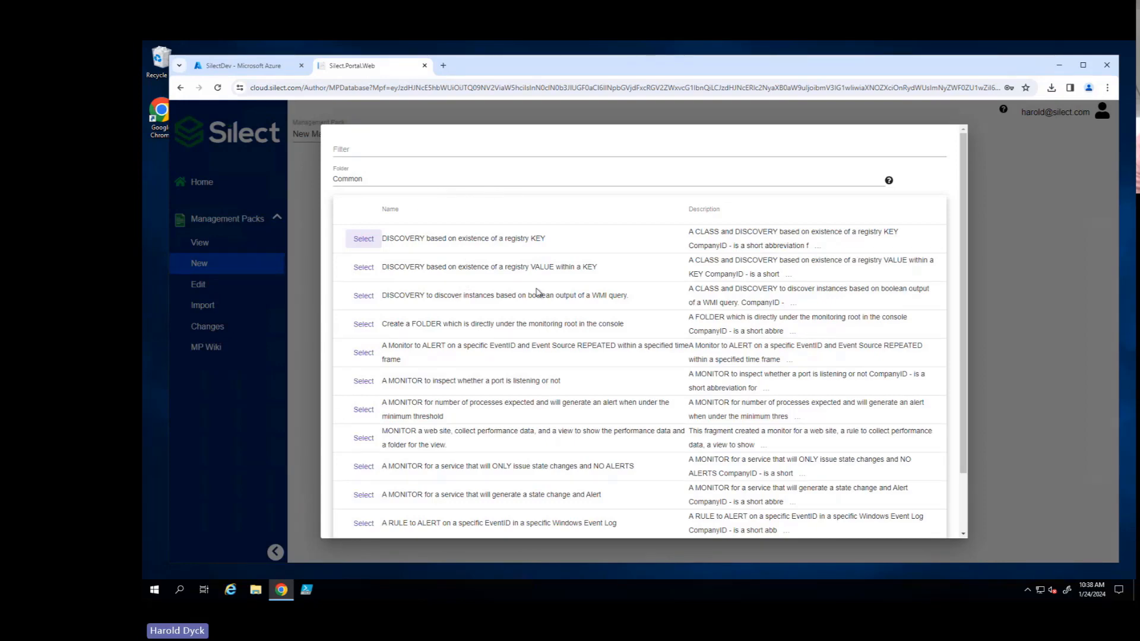
- Look through the Common fragments, list the fragments from all folders, and examine that list
scroll(497, 298, "down", 1)
scroll(499, 321, "up", 1)
left_click(377, 177)
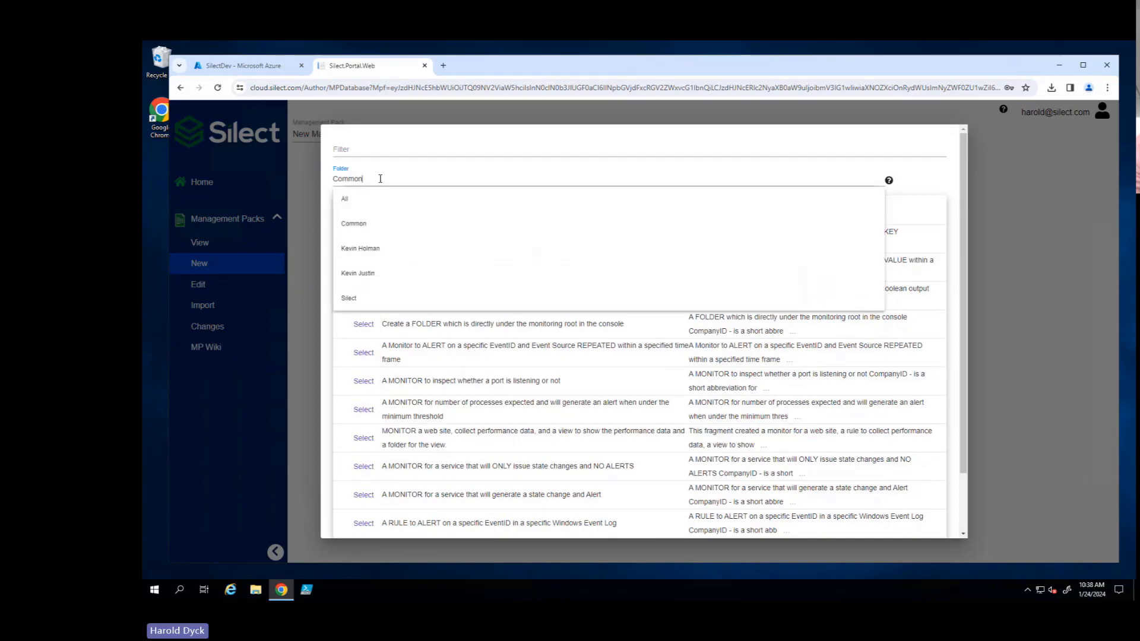
left_click(358, 204)
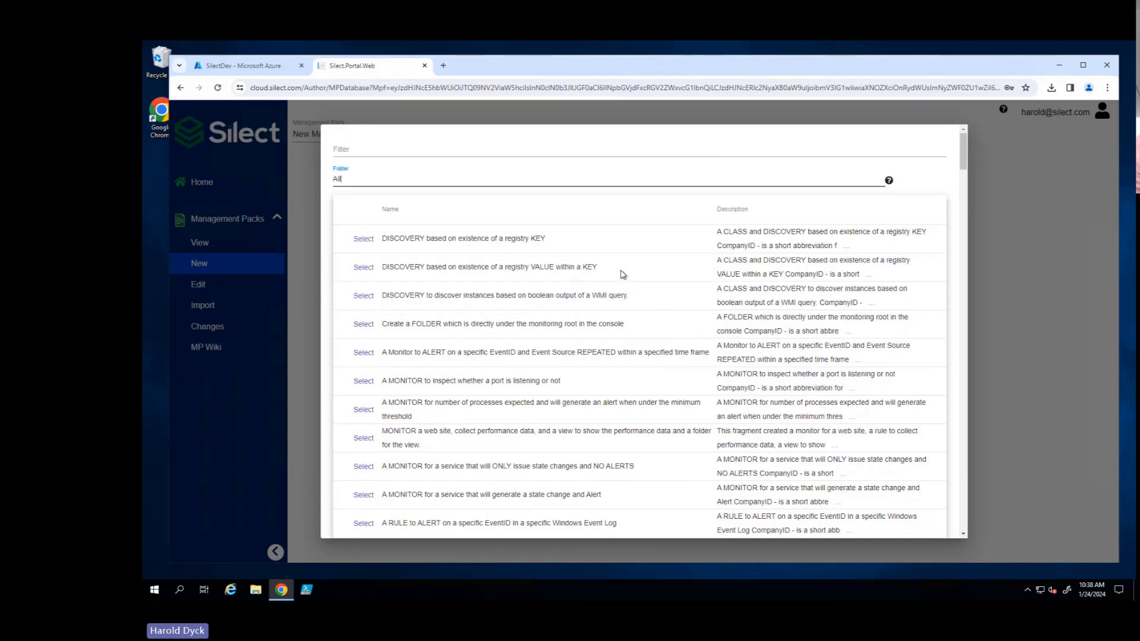
scroll(623, 274, "down", 7)
scroll(606, 299, "up", 4)
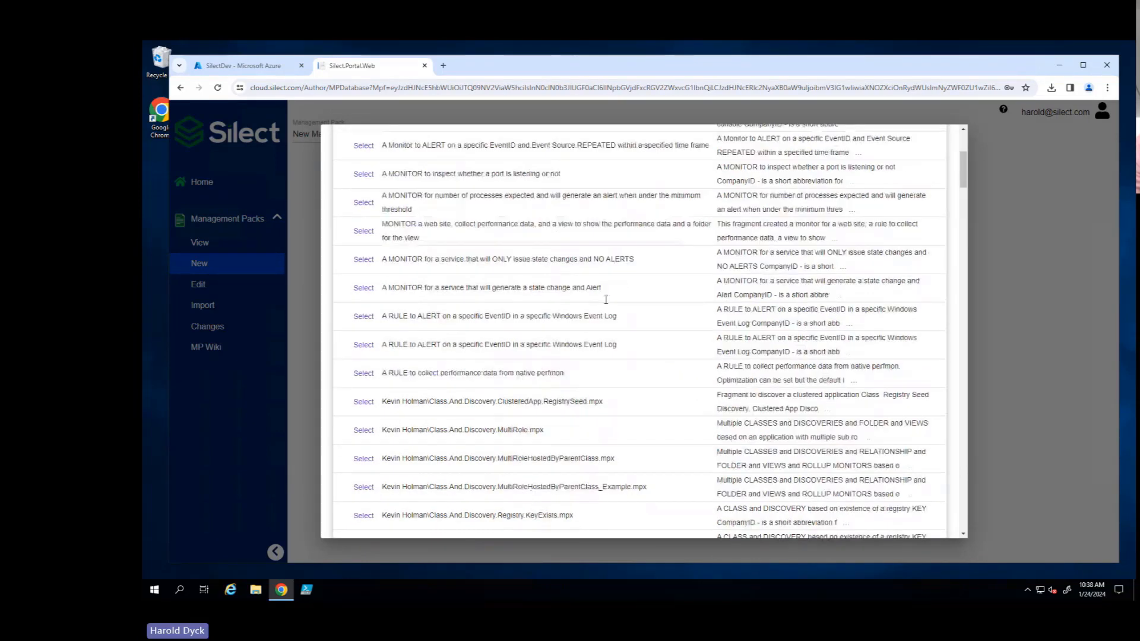
scroll(600, 302, "up", 4)
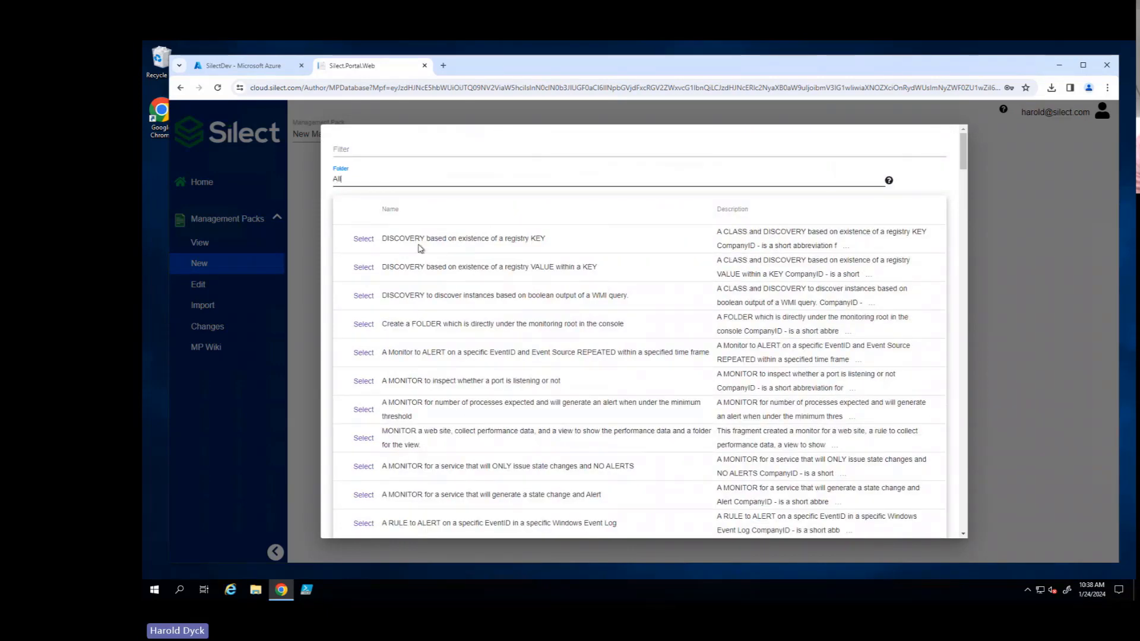
- Add the "DISCOVERY based on existence of a registry KEY" fragment with AppName portal, CompanyID silect, RegKeyPath software\silect and UniqueID regkey
left_click(362, 239)
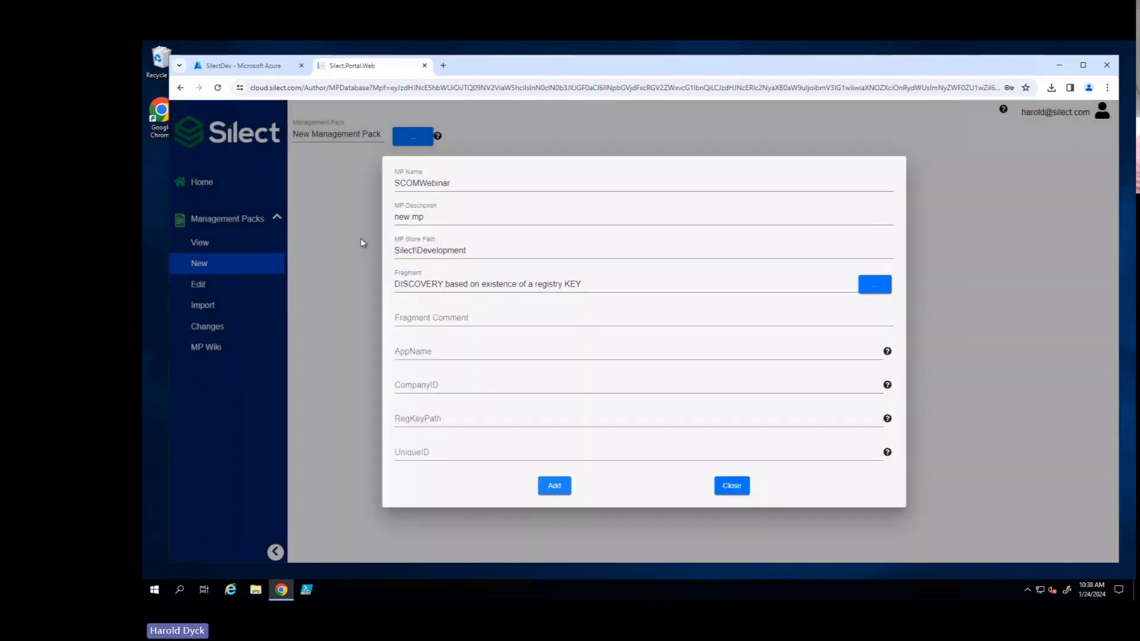
left_click(428, 353)
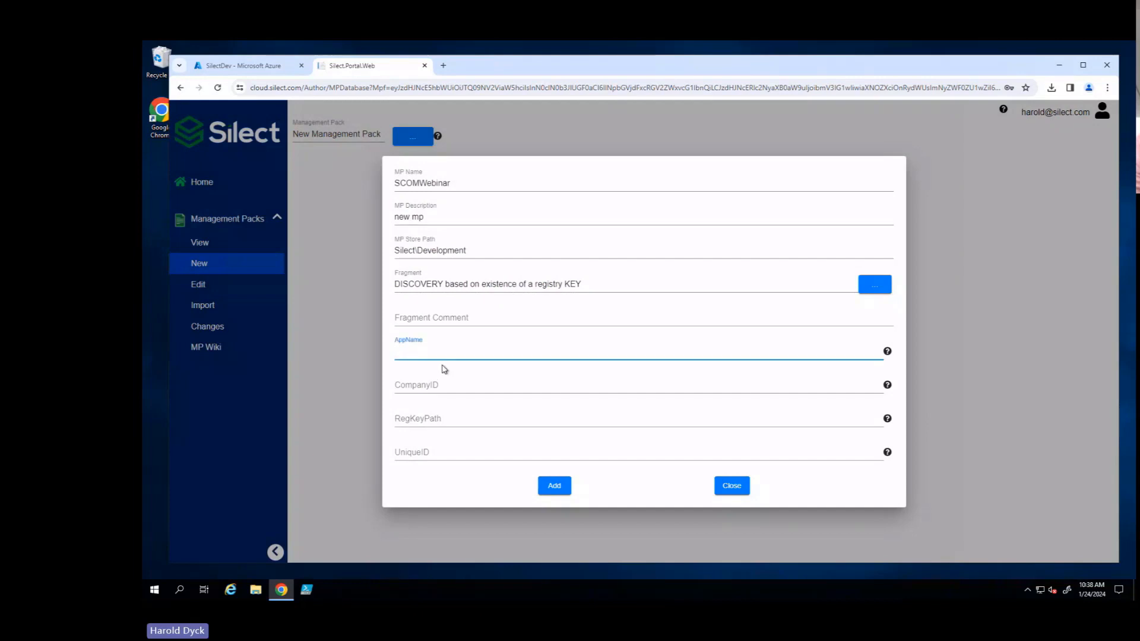
type("portal")
key("Tab")
type("silect")
key("Tab")
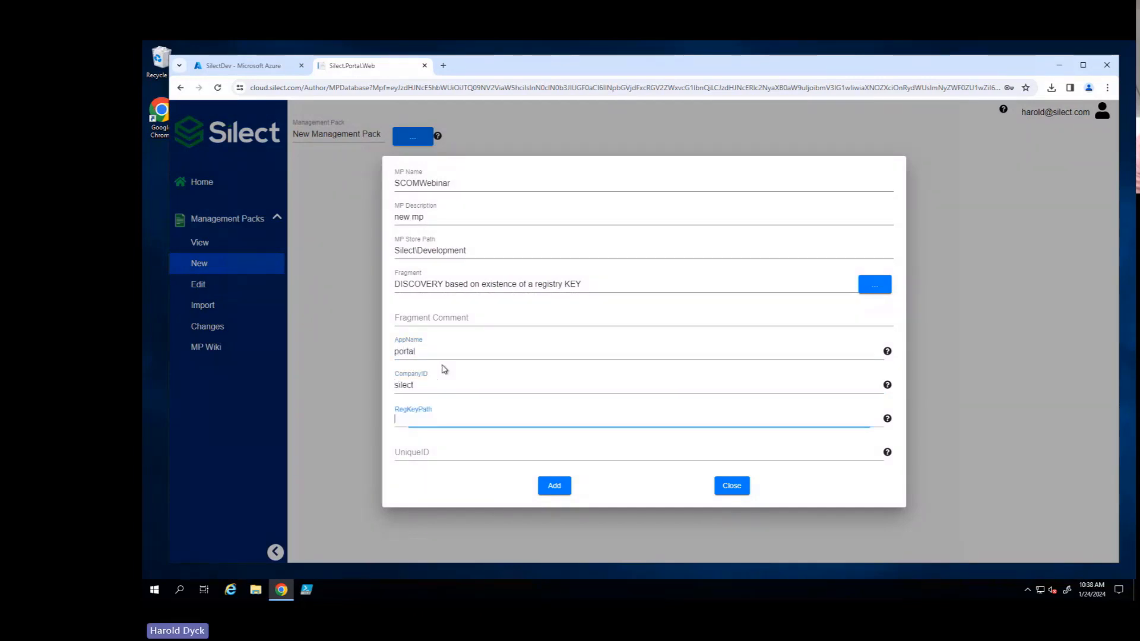
type("software\\silect")
key("Tab")
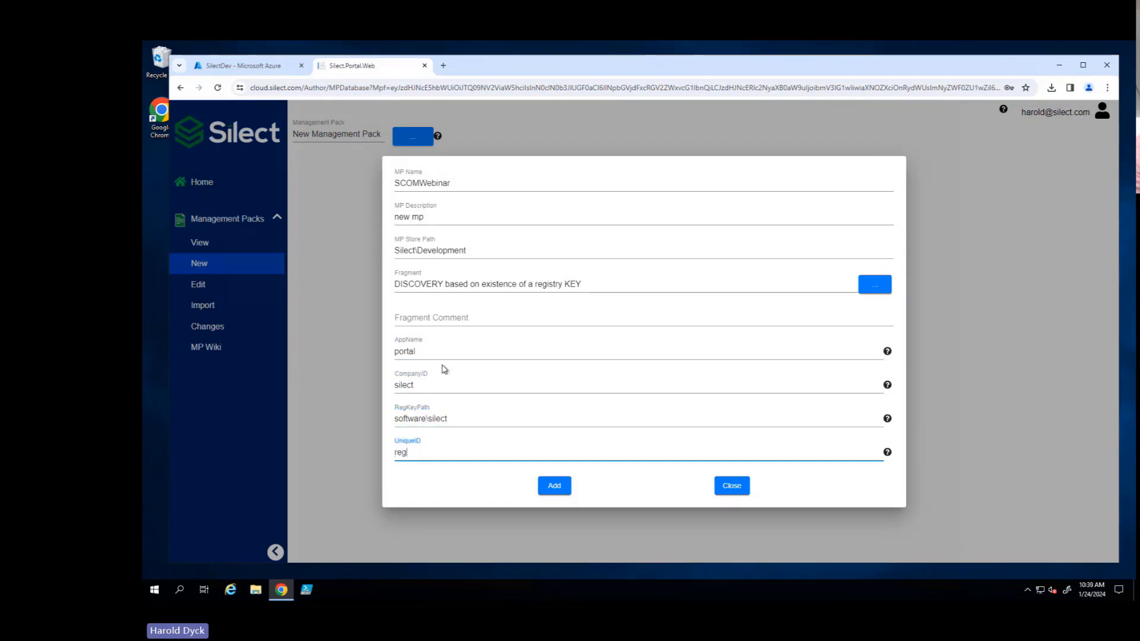
type("regkey")
left_click(567, 490)
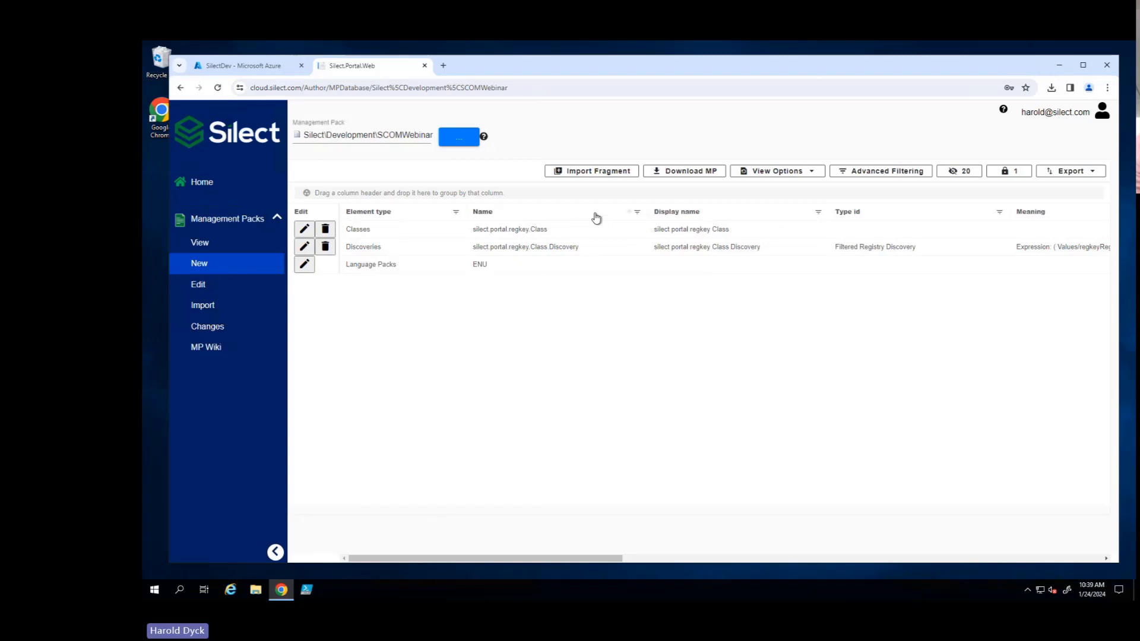
- Start importing the web site monitor fragment, found by filtering for "web", with silect.portal.regkey.Class as its ClassID
left_click(597, 172)
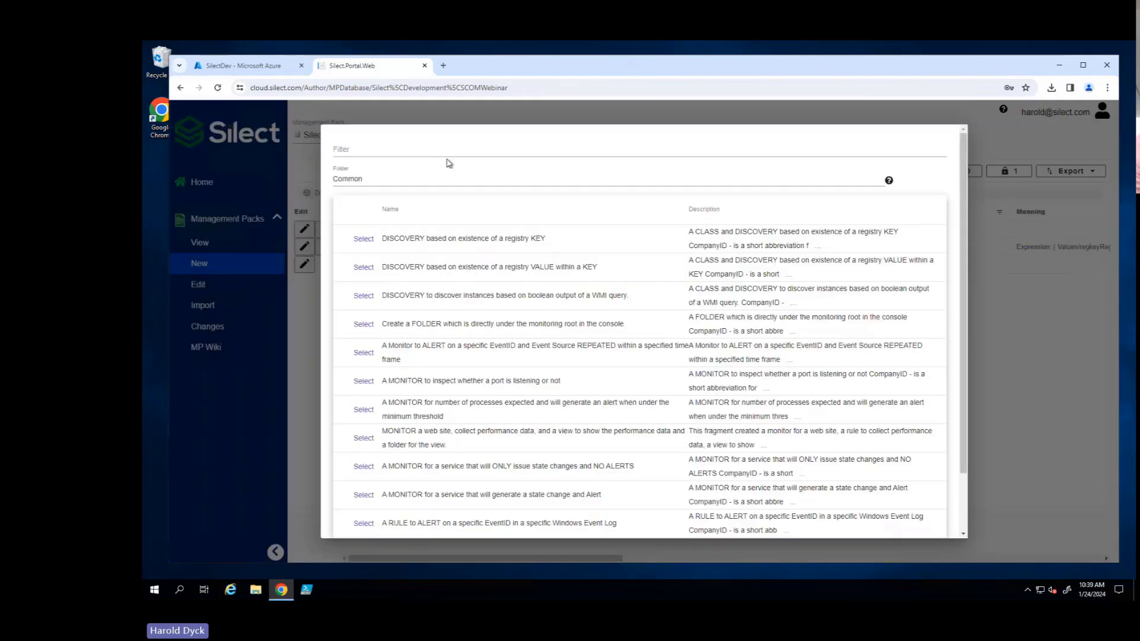
left_click(433, 147)
type("web")
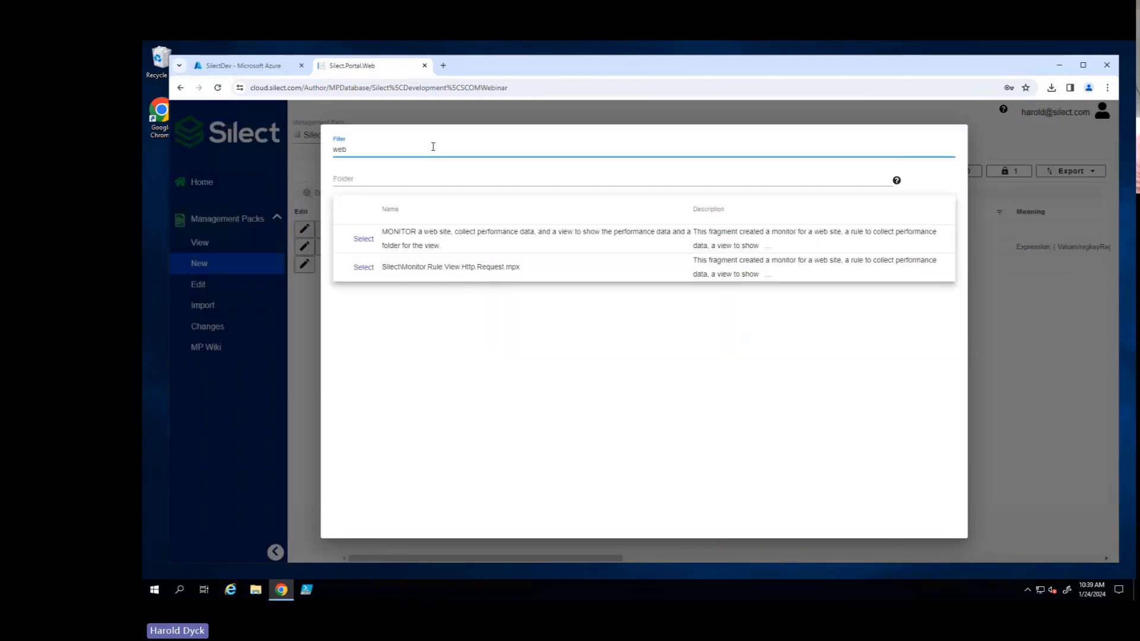
left_click(368, 242)
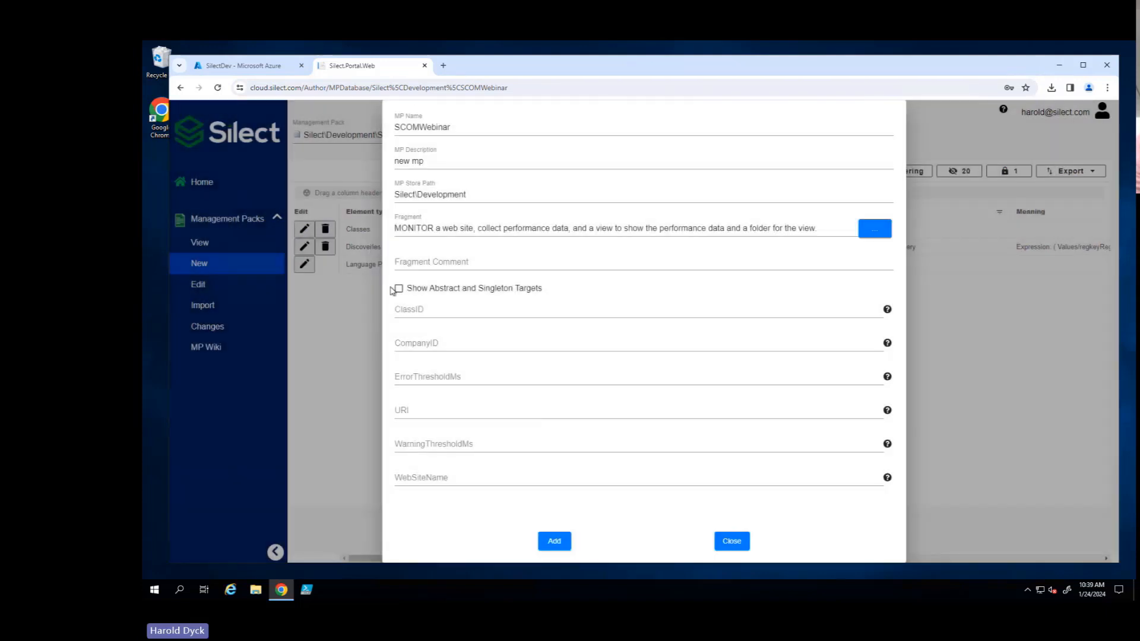
left_click(423, 310)
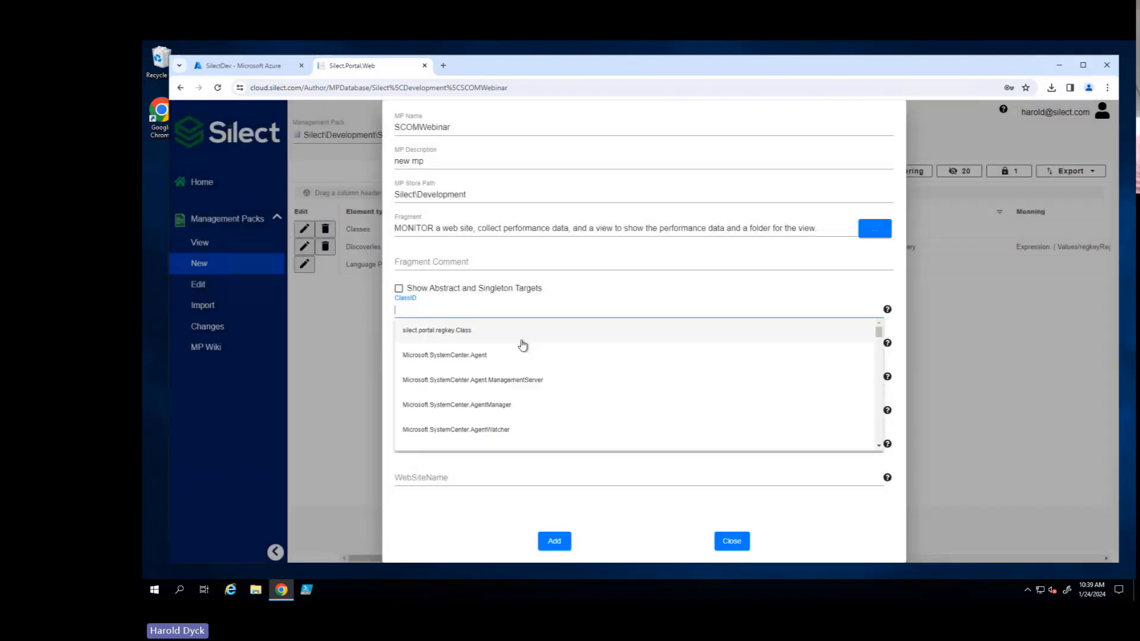
left_click(472, 331)
- Add the web site fragment with CompanyID silect, ErrorThresholdMs 500, URI cloud.silect.com, WarningThresholdMs 250 and WebSiteName cloud
left_click(480, 342)
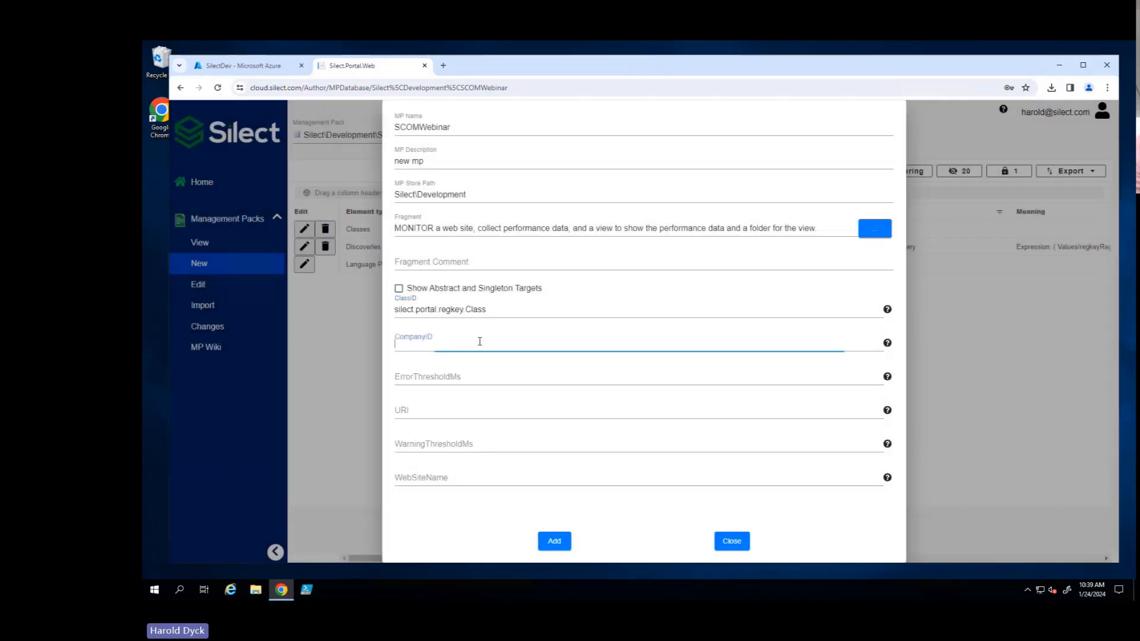
key("Tab")
type("5")
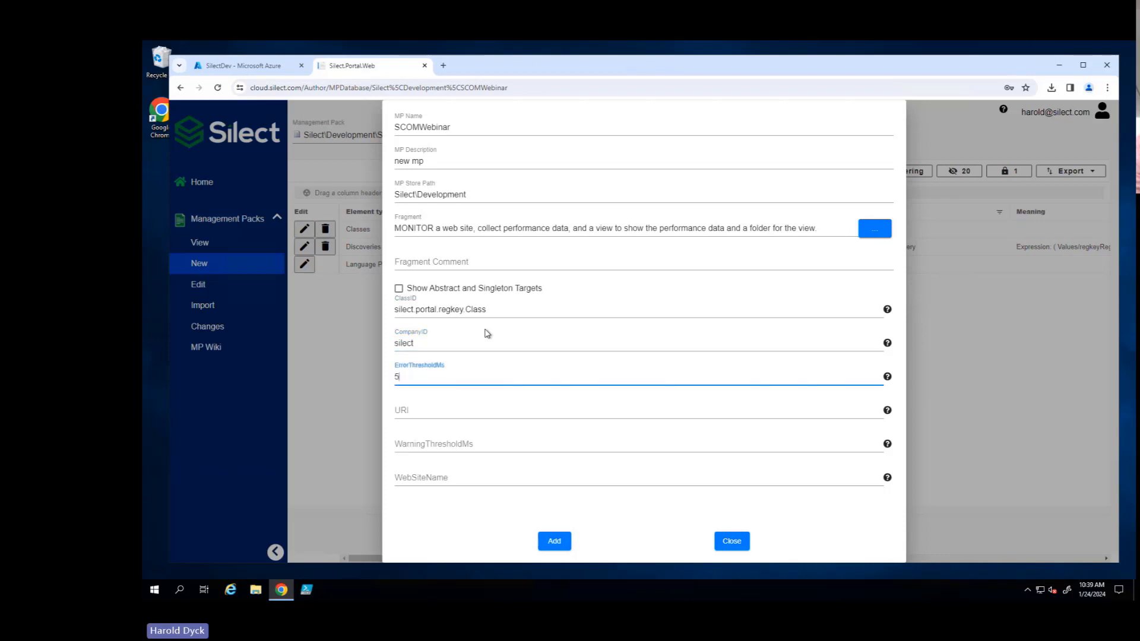
type("00")
key("Tab")
type("c")
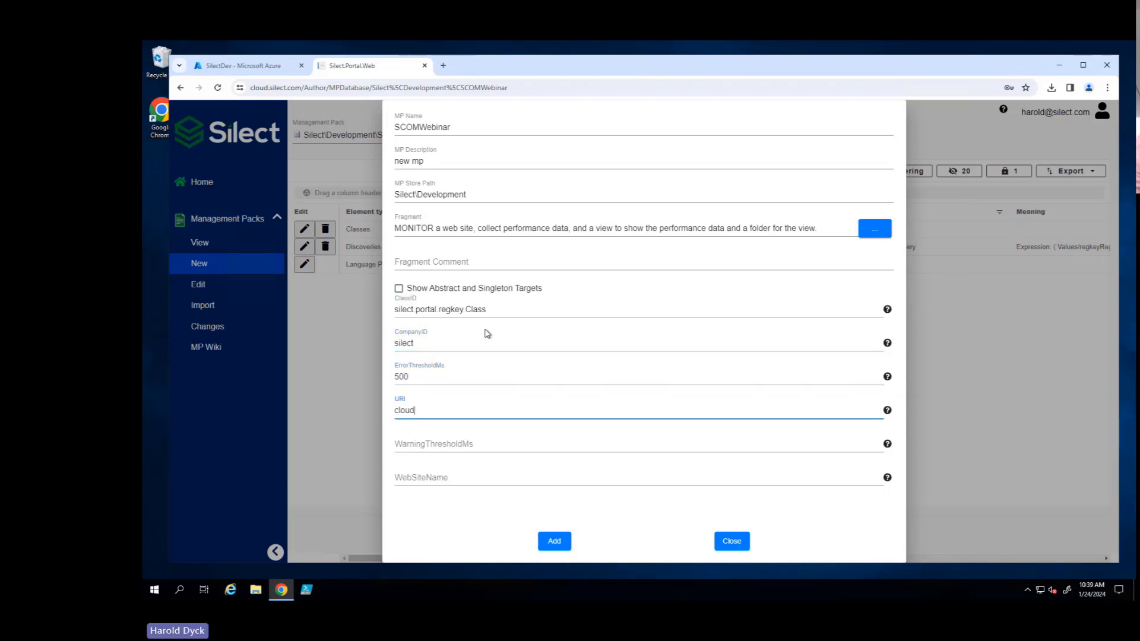
type("loud.silect.com")
key("Tab")
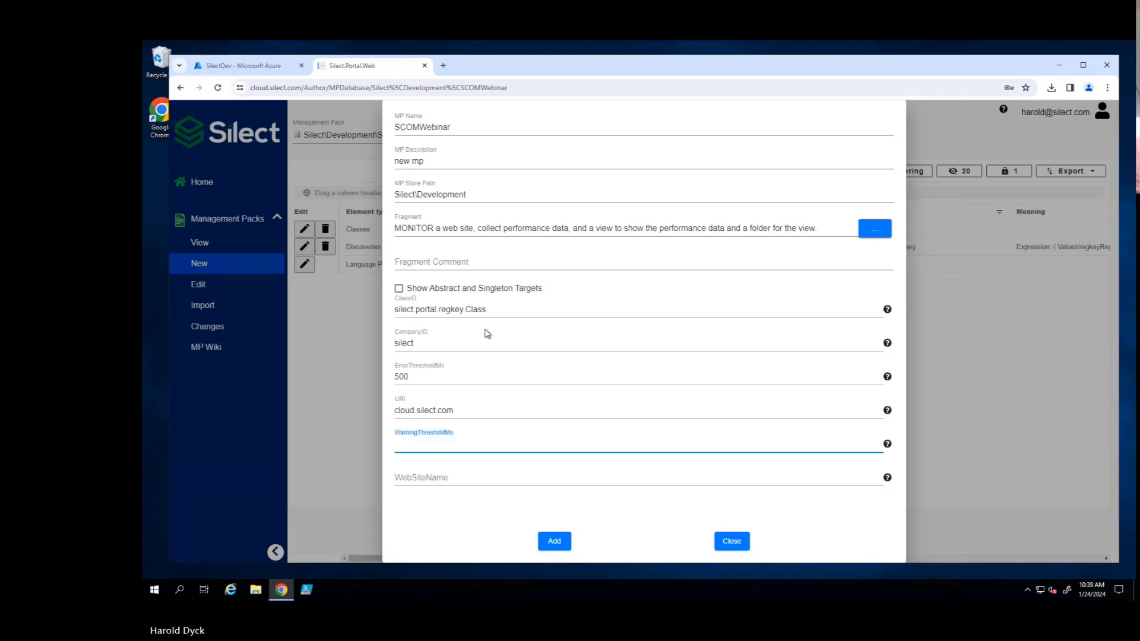
key("Tab")
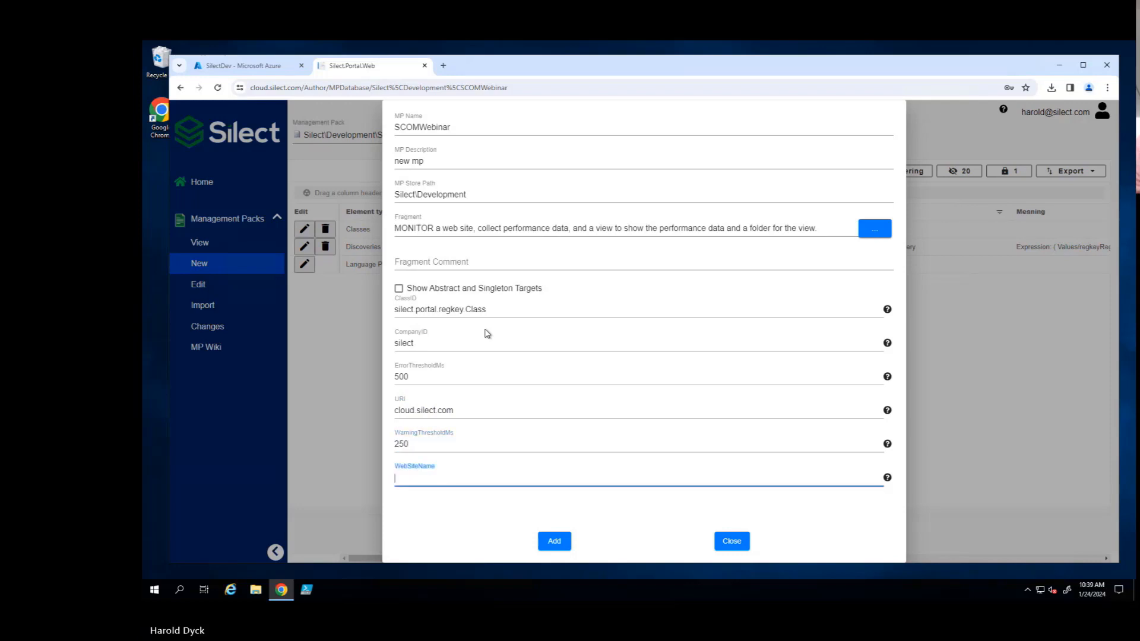
type("cloud")
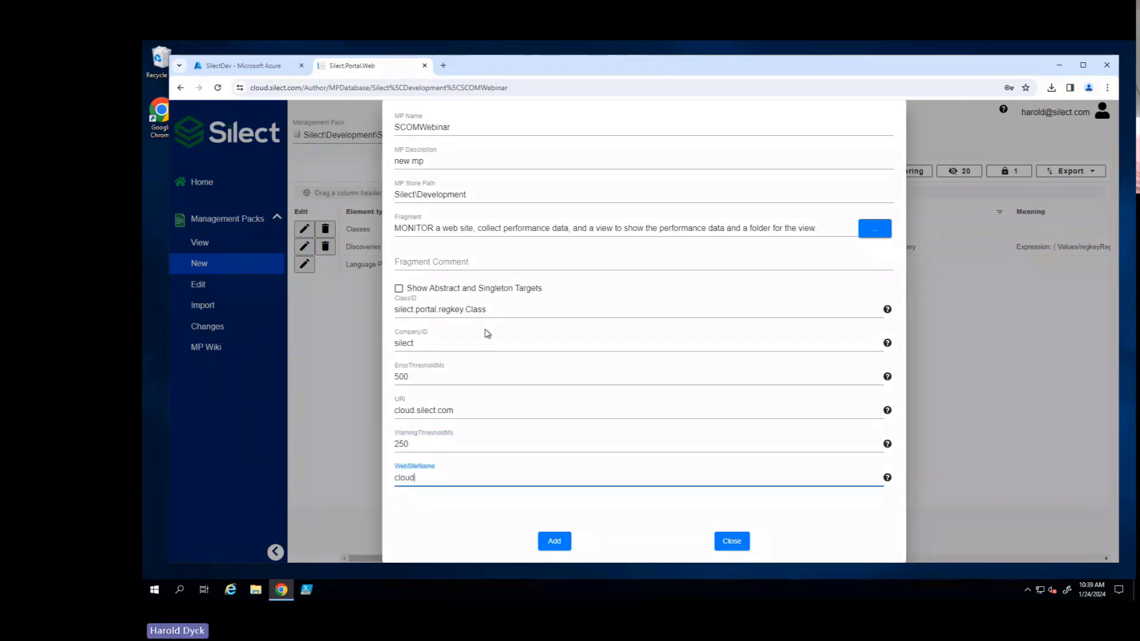
left_click(553, 541)
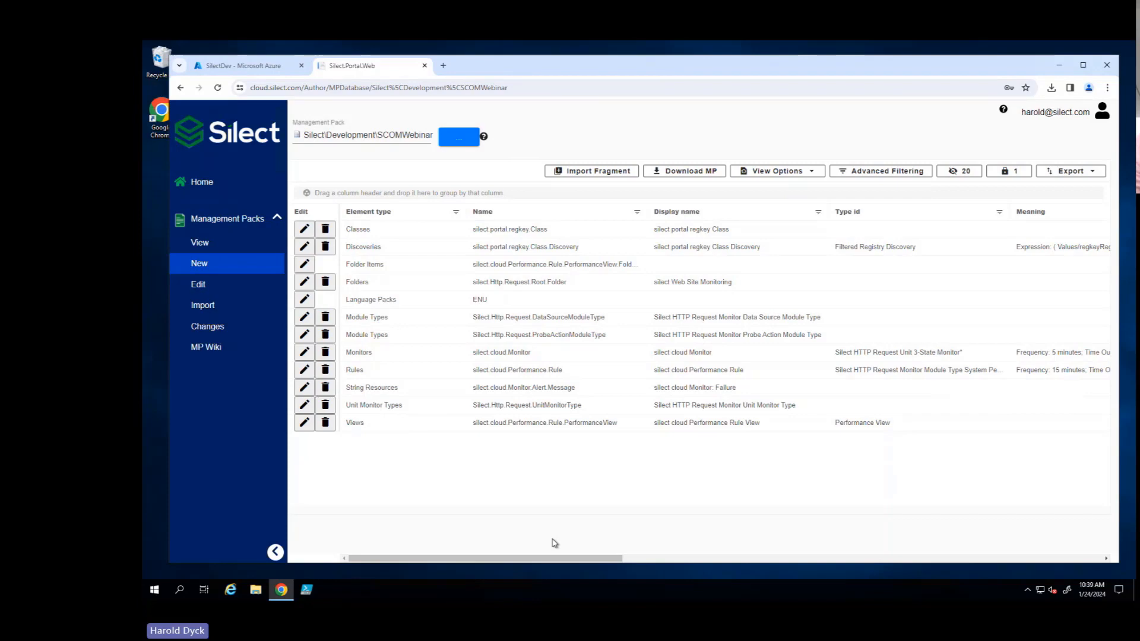
- Download the SCOMWebinar management pack
left_click(712, 170)
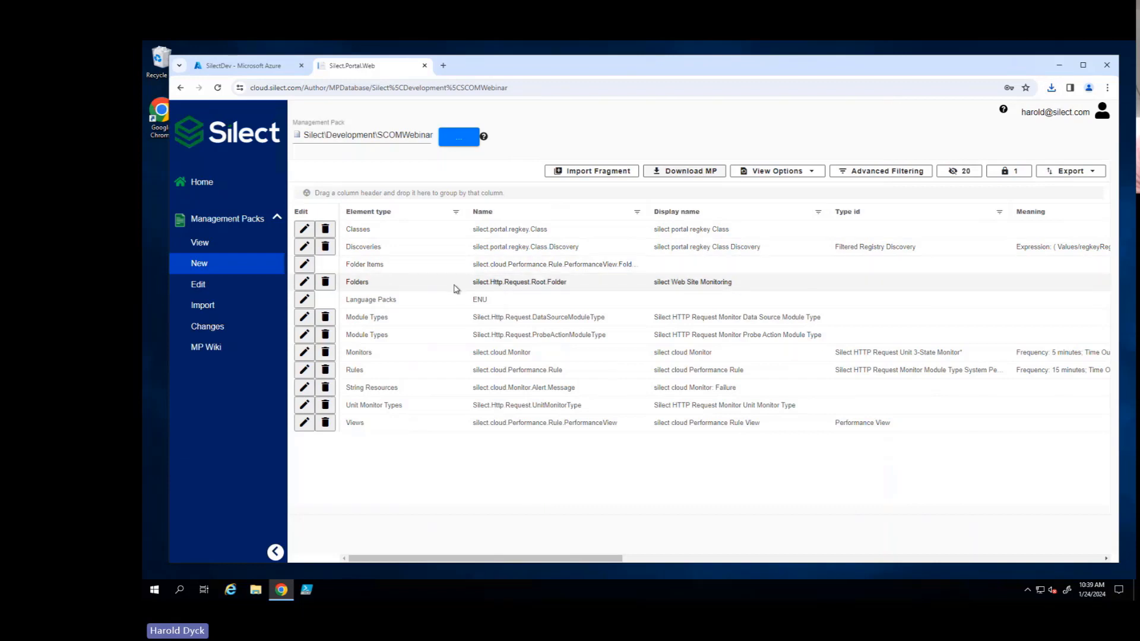
- Check the store path choices for importing a management pack, and view the audit history of management pack changes
left_click(213, 307)
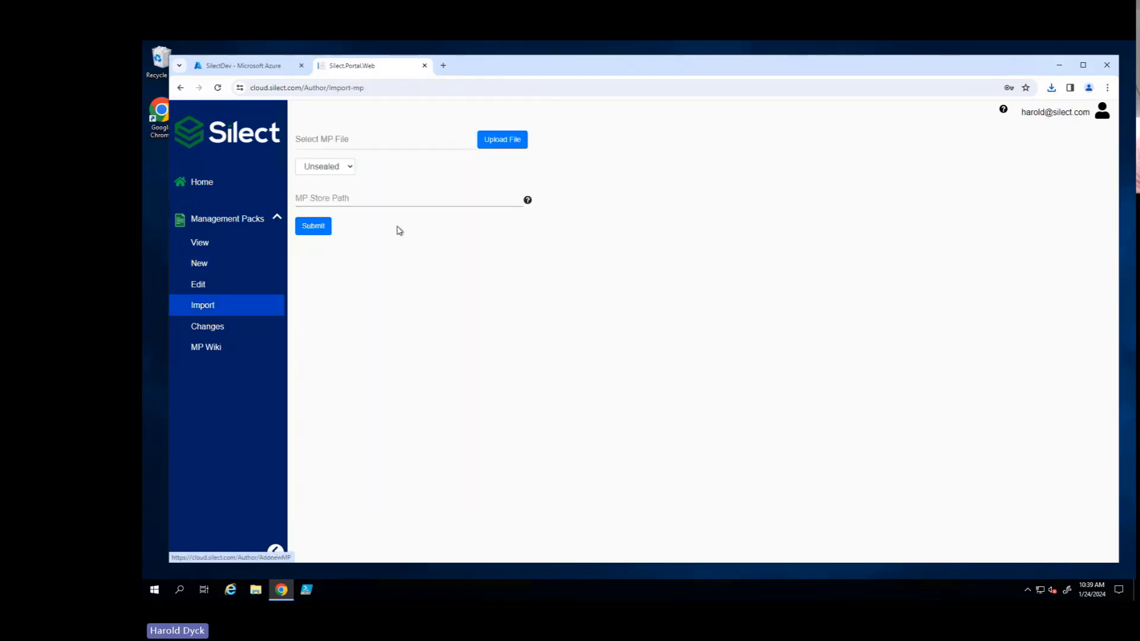
left_click(356, 202)
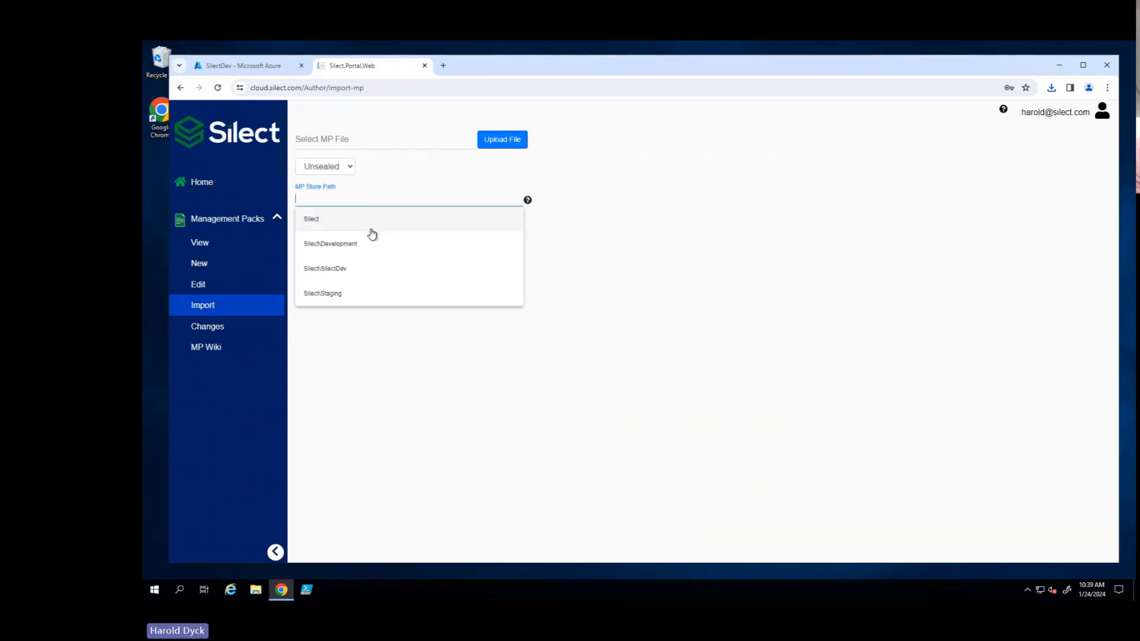
left_click(584, 274)
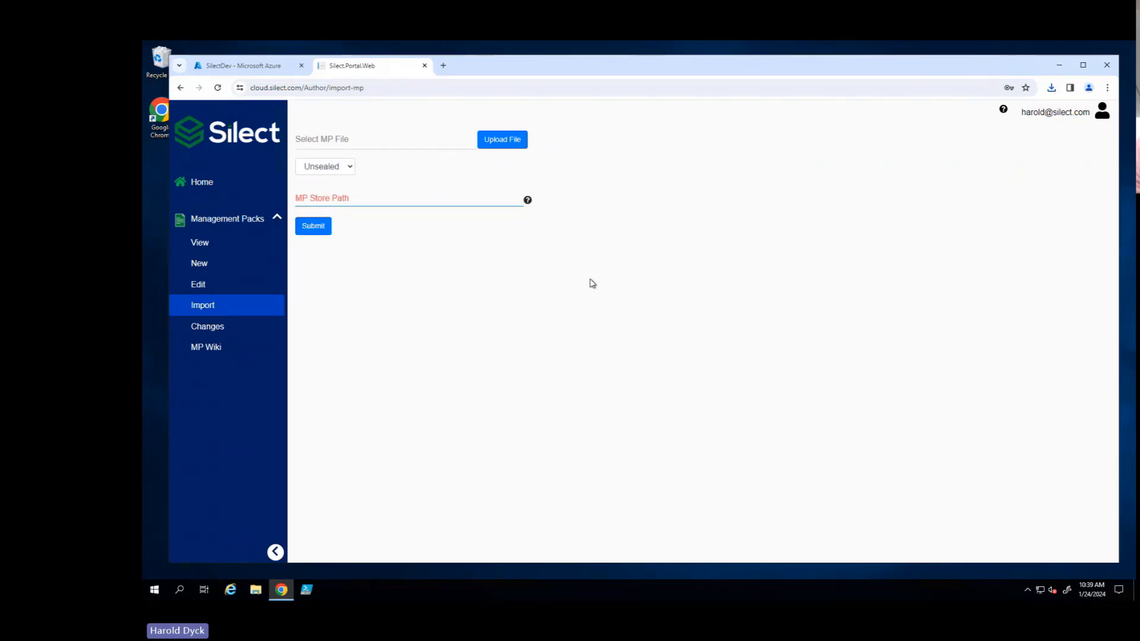
left_click(217, 331)
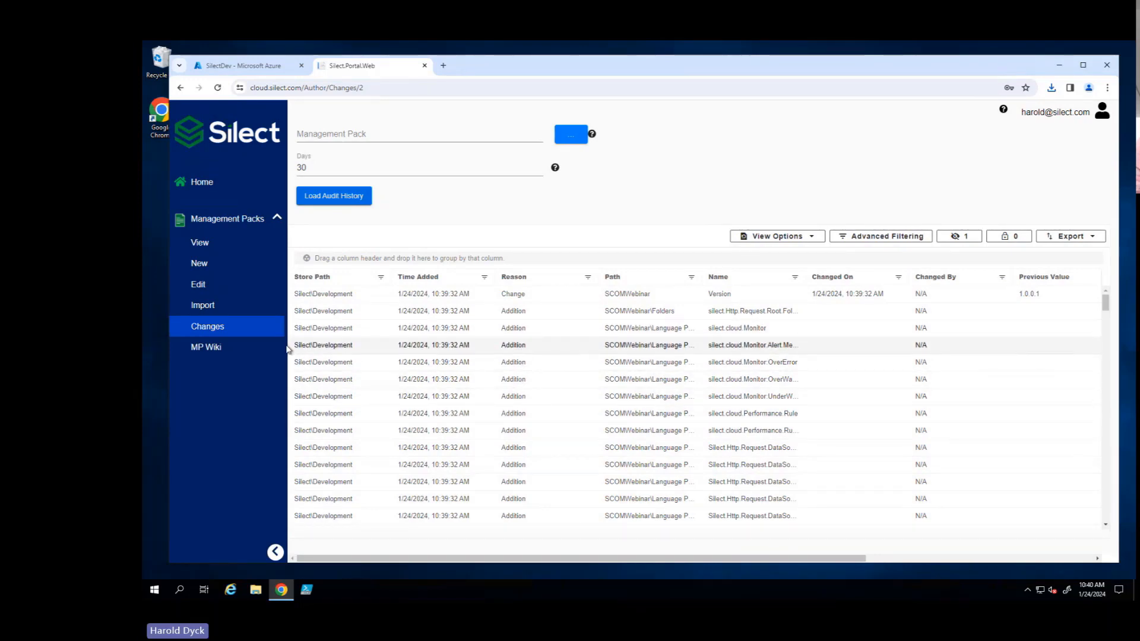
- View the Monitors section of the MP Wiki report for Microsoft.Windows.Server.AD.2016.Monitoring, and return to the portal window
left_click(215, 353)
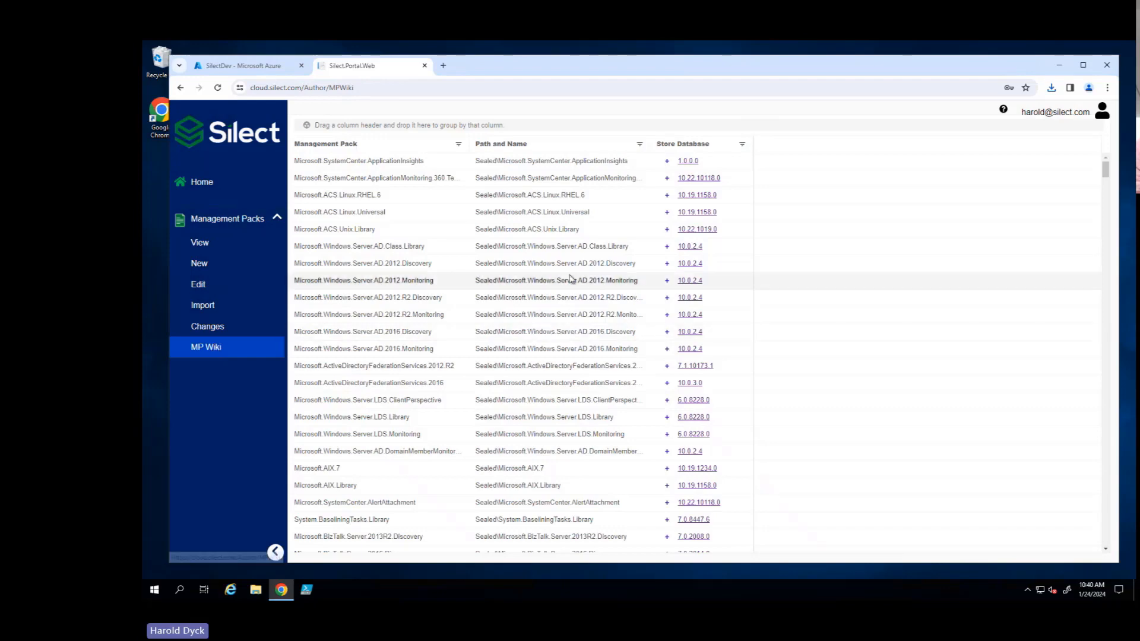
left_click(682, 351)
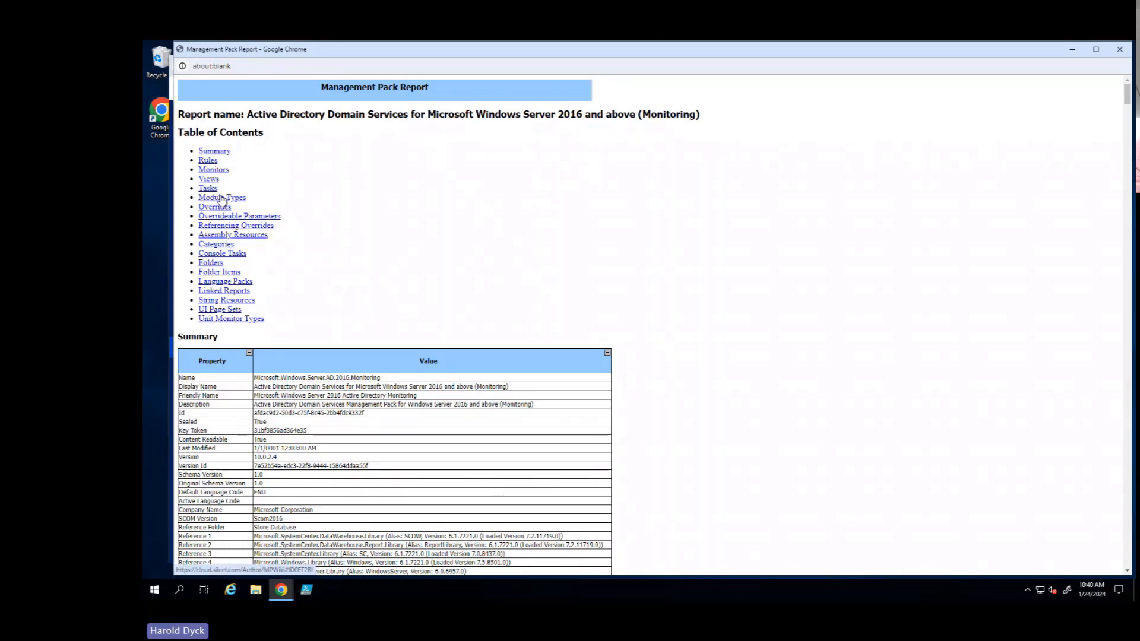
left_click(213, 172)
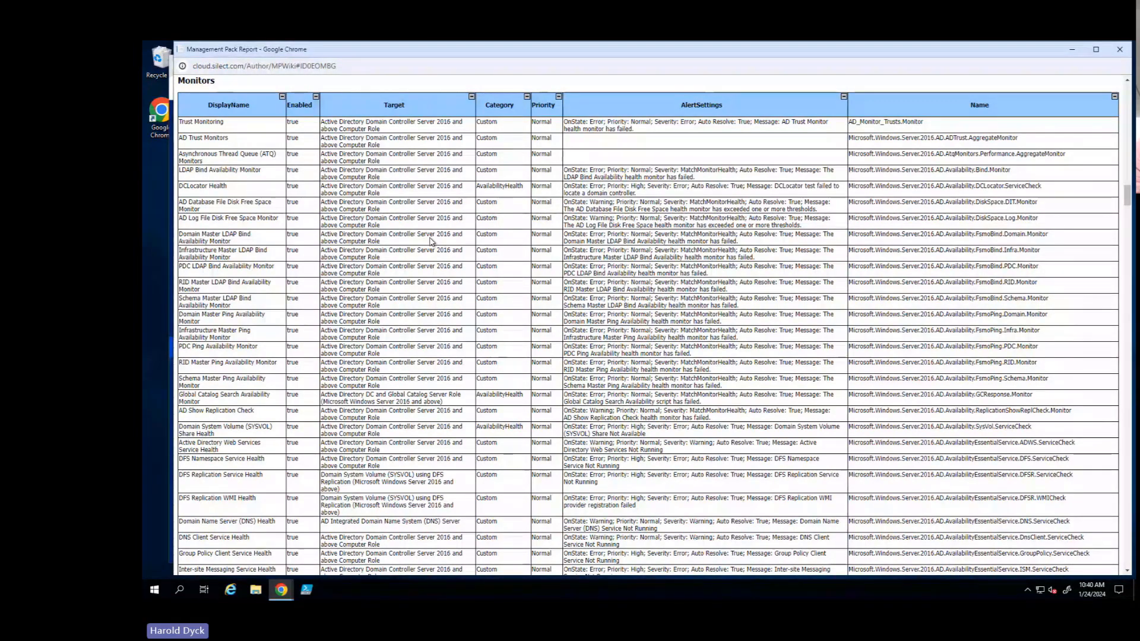
key("alt+Tab")
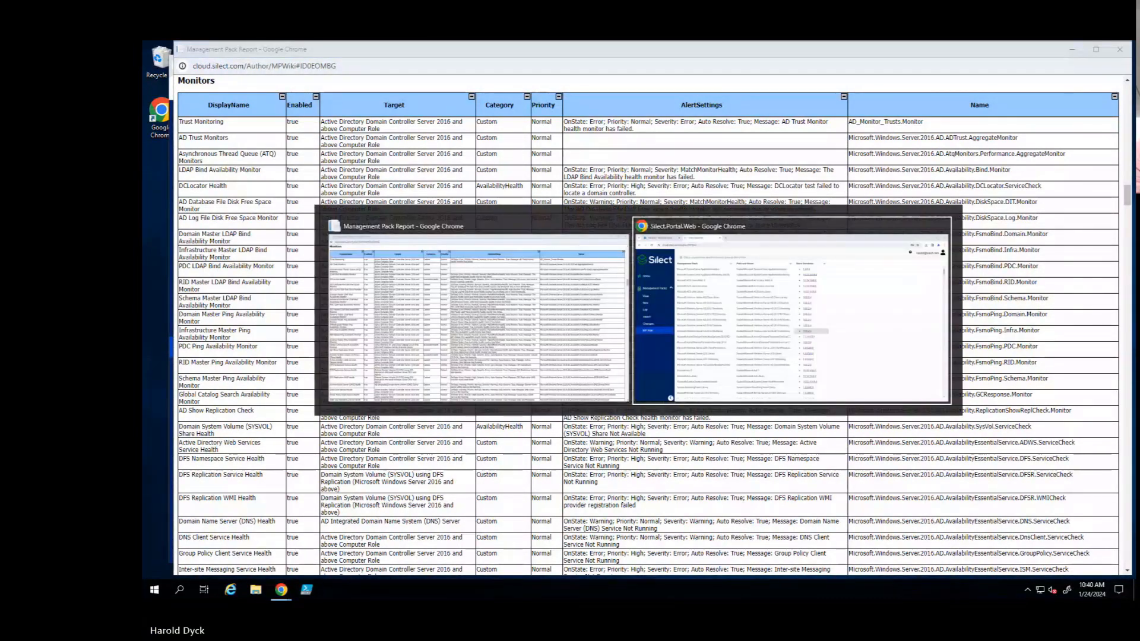